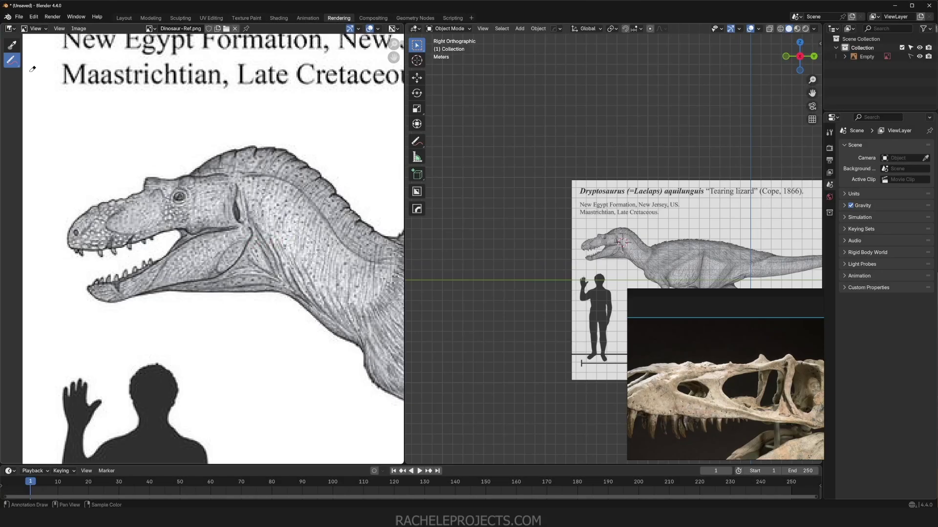
drag(11, 67, 67, 65)
scroll(184, 174, down, 5)
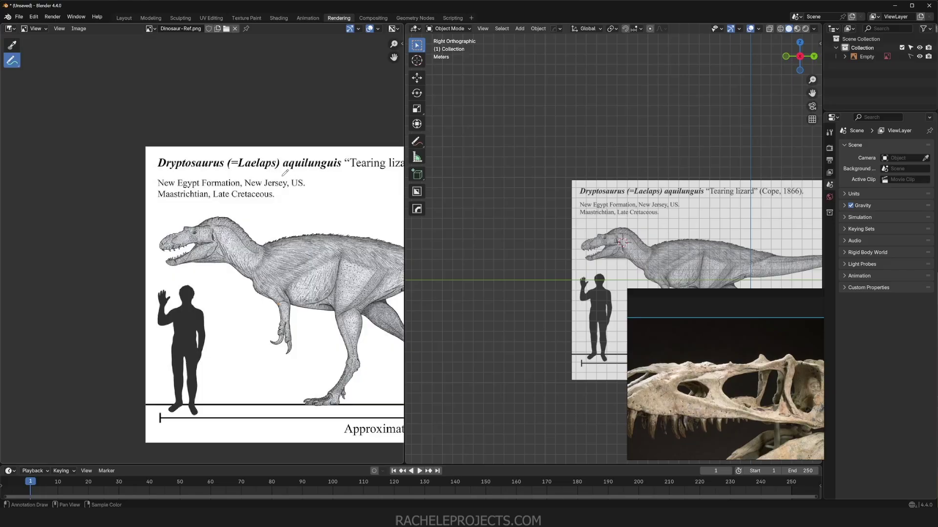
scroll(102, 202, up, 5)
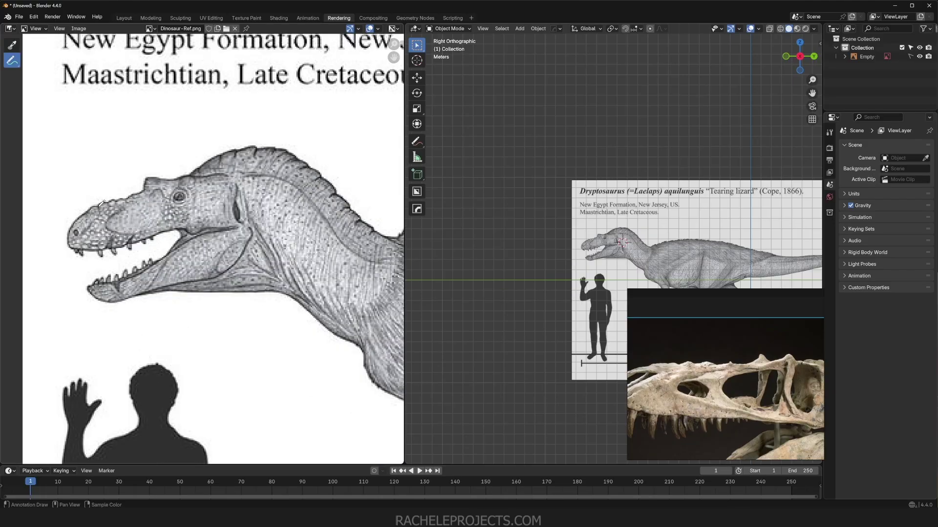
mouse_move(152, 186)
mouse_down()
mouse_move(157, 175)
mouse_move(141, 188)
mouse_move(149, 194)
mouse_move(105, 202)
mouse_move(141, 195)
mouse_up()
mouse_move(11, 61)
mouse_down()
mouse_move(47, 73)
mouse_move(58, 116)
mouse_up()
mouse_move(146, 171)
mouse_down()
mouse_move(157, 185)
mouse_move(81, 217)
mouse_move(84, 203)
mouse_up()
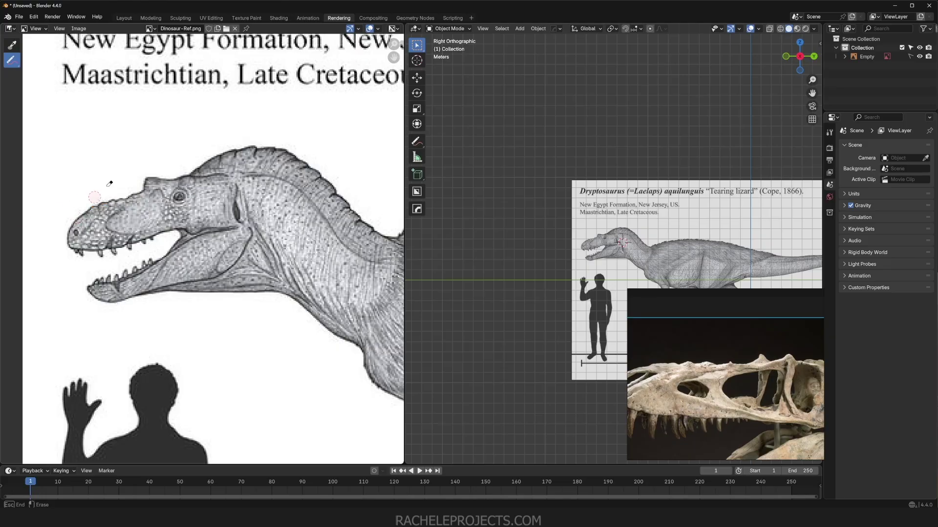
Step: Mark annotation dots on the head drawing from above the eye, down behind the ear opening and along the lower jaw
drag(11, 63, 49, 60)
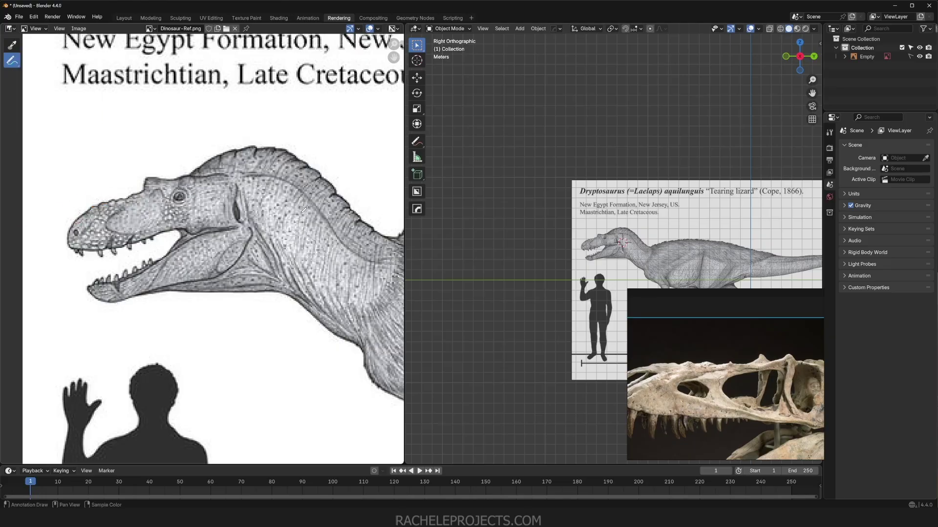
middle_drag(302, 213, 288, 201)
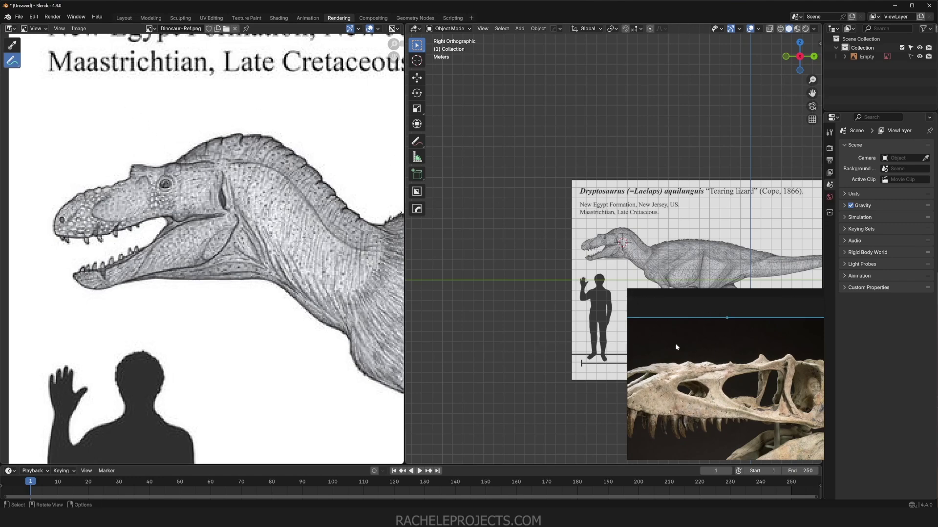
click(34, 28)
click(11, 29)
click(11, 29)
click(178, 164)
click(217, 161)
click(234, 196)
drag(239, 226, 237, 228)
click(218, 255)
drag(180, 265, 180, 265)
Step: Connect the dots with annotation lines, extending the outline forward over the brow and along the underside of the lower jaw
mouse_move(179, 164)
mouse_down()
mouse_move(214, 161)
mouse_move(231, 188)
mouse_move(237, 228)
mouse_move(217, 256)
mouse_up()
mouse_move(180, 268)
mouse_down()
mouse_move(196, 265)
mouse_move(138, 278)
mouse_move(152, 272)
mouse_up()
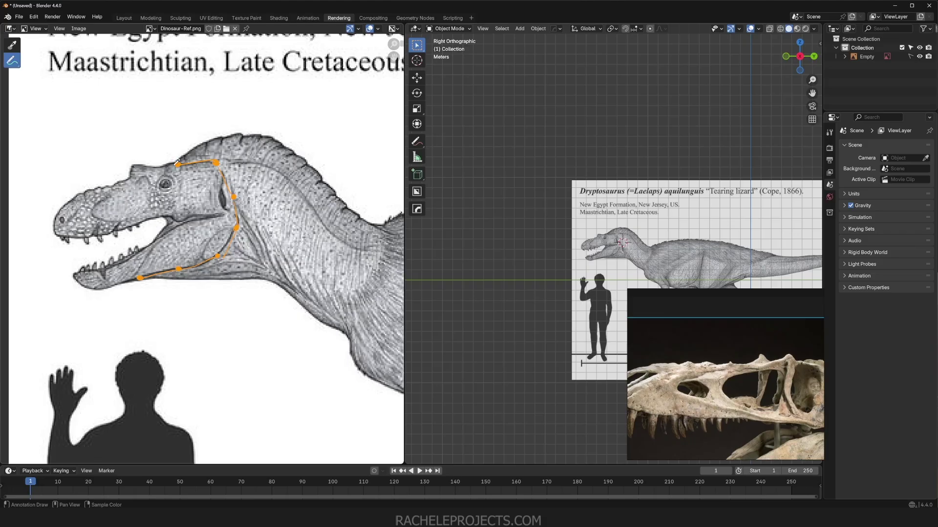
mouse_move(177, 165)
mouse_down()
mouse_move(146, 175)
mouse_move(154, 168)
mouse_up()
key(ctrl+z)
mouse_move(393, 58)
mouse_down()
mouse_move(376, 60)
mouse_move(395, 67)
mouse_up()
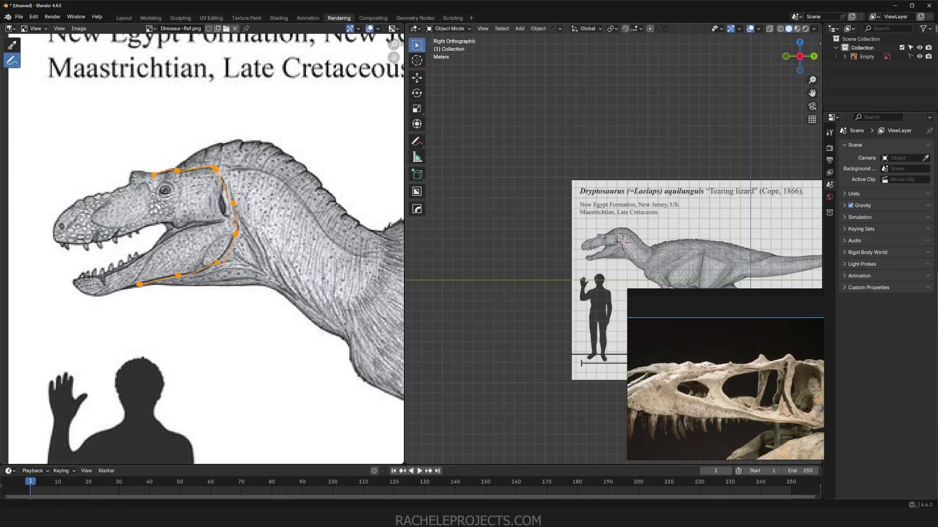
Step: Examine the skull reference photo around the eye socket and jaw joint and compare it with the annotated head outline
scroll(728, 380, down, 4)
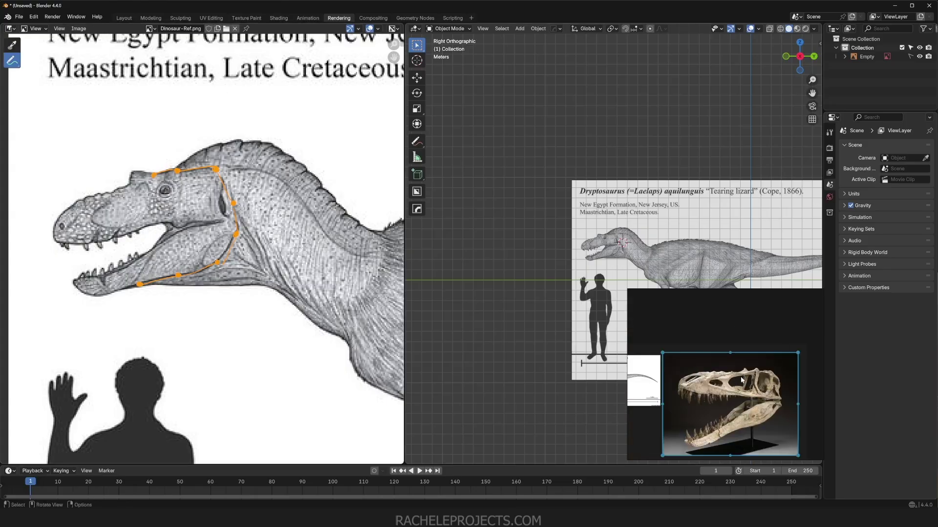
scroll(741, 379, up, 5)
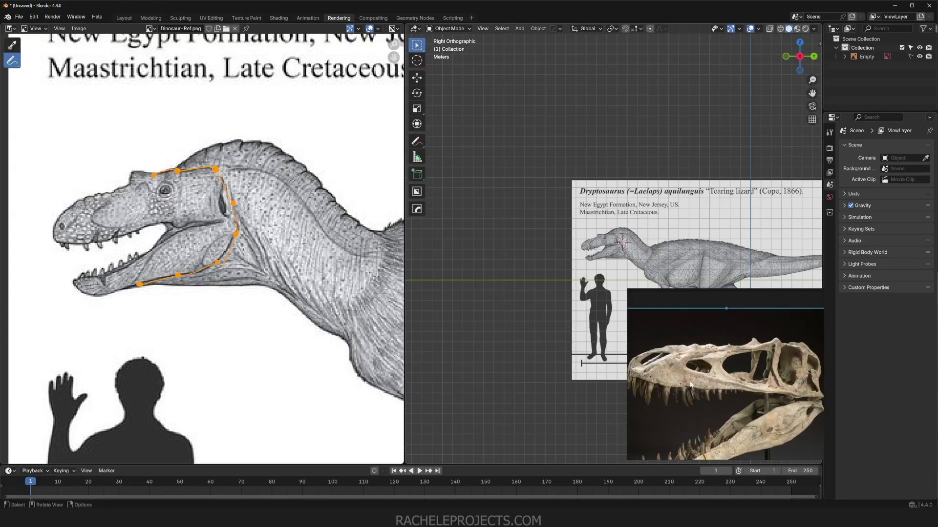
scroll(741, 392, down, 3)
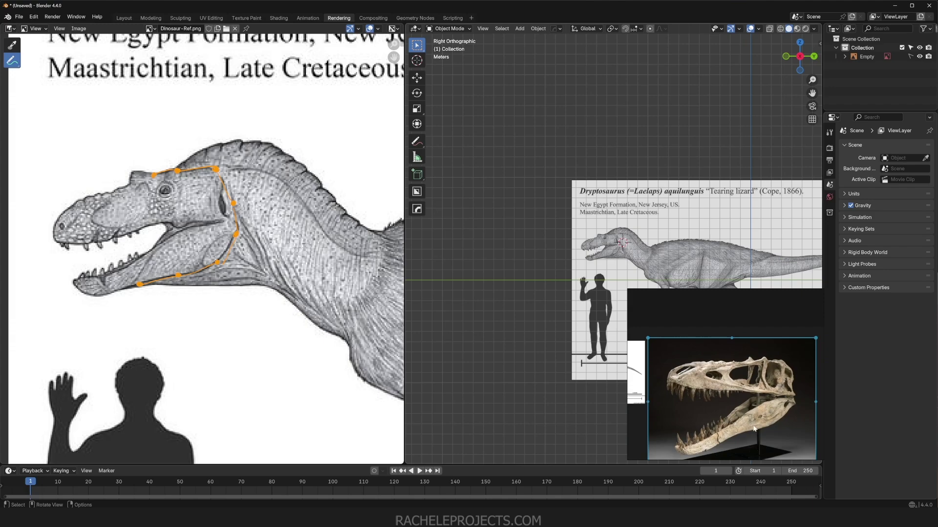
scroll(762, 428, up, 6)
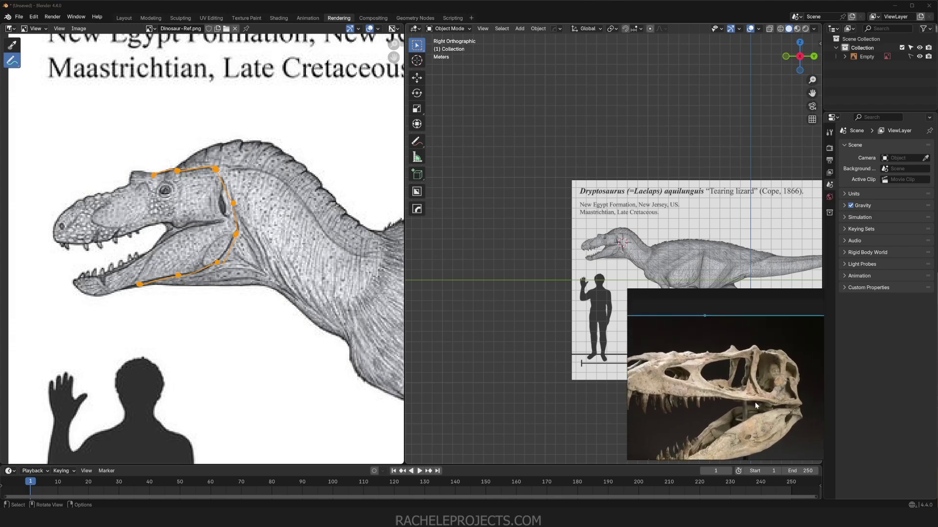
scroll(741, 356, down, 2)
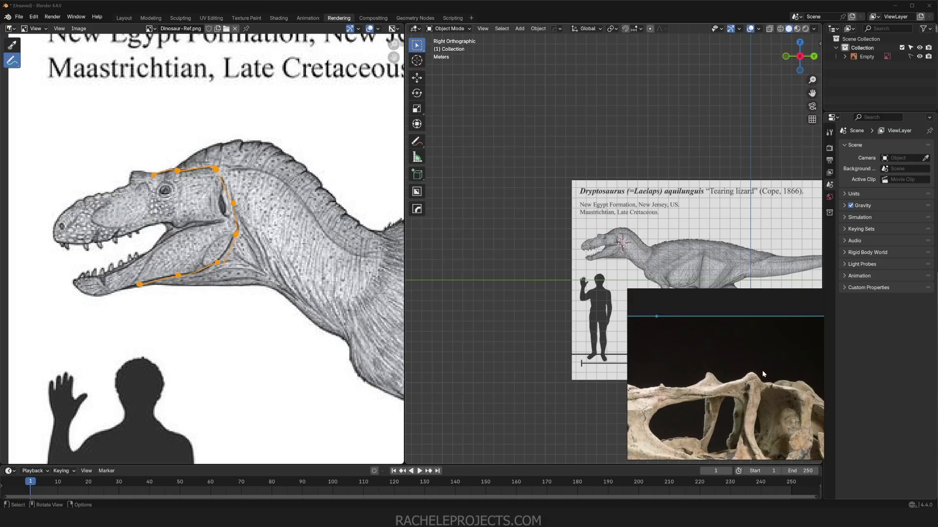
middle_drag(730, 405, 757, 385)
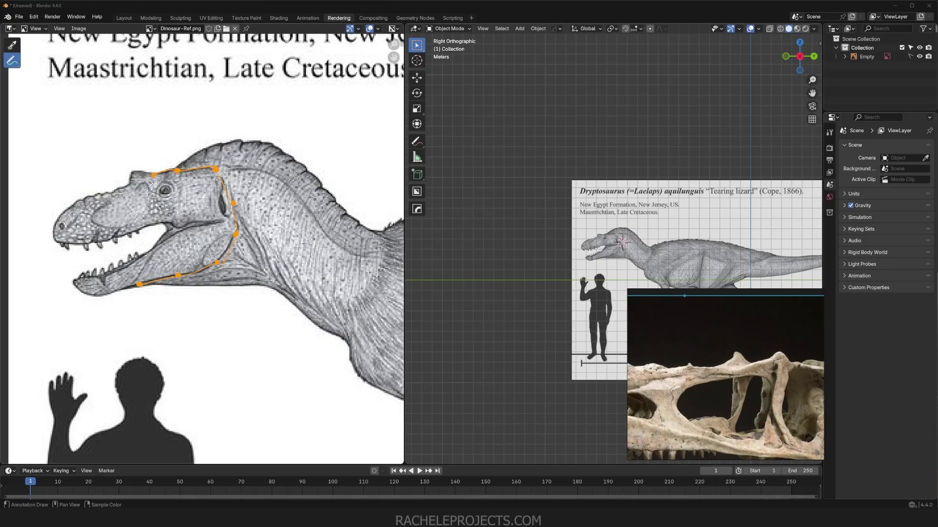
scroll(151, 187, up, 3)
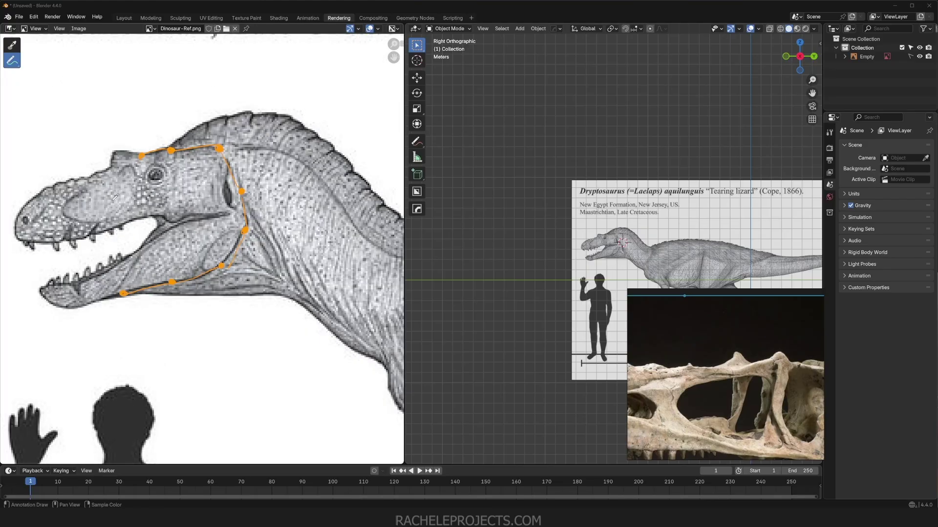
middle_drag(213, 255, 186, 285)
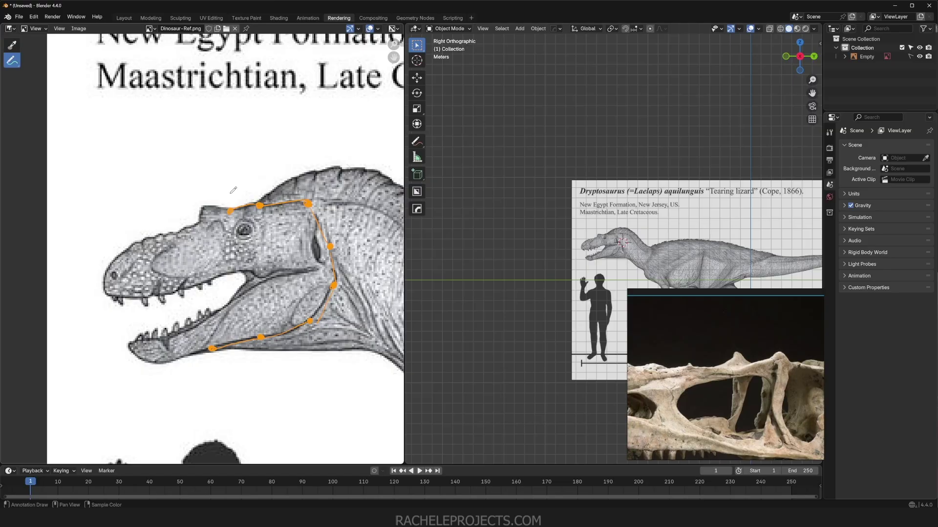
mouse_move(231, 210)
mouse_down()
mouse_move(205, 207)
mouse_move(200, 226)
mouse_up()
key(ctrl+z)
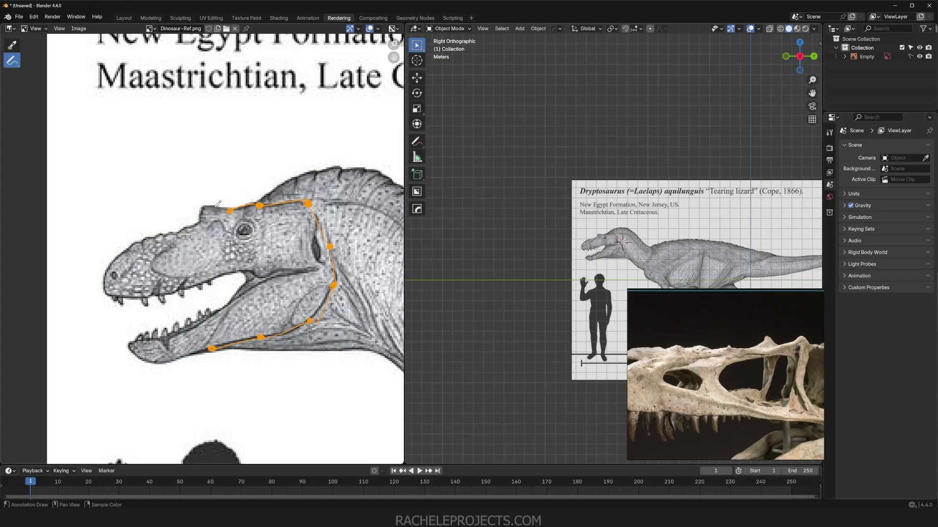
mouse_move(230, 211)
mouse_down()
mouse_move(201, 207)
mouse_move(199, 221)
mouse_move(227, 213)
mouse_move(189, 228)
mouse_up()
key(ctrl+z)
key(ctrl+z)
Step: Shrink the floating skull photo window and widen the 3D viewport beside the image editor
shift+middle_drag(610, 313, 496, 243)
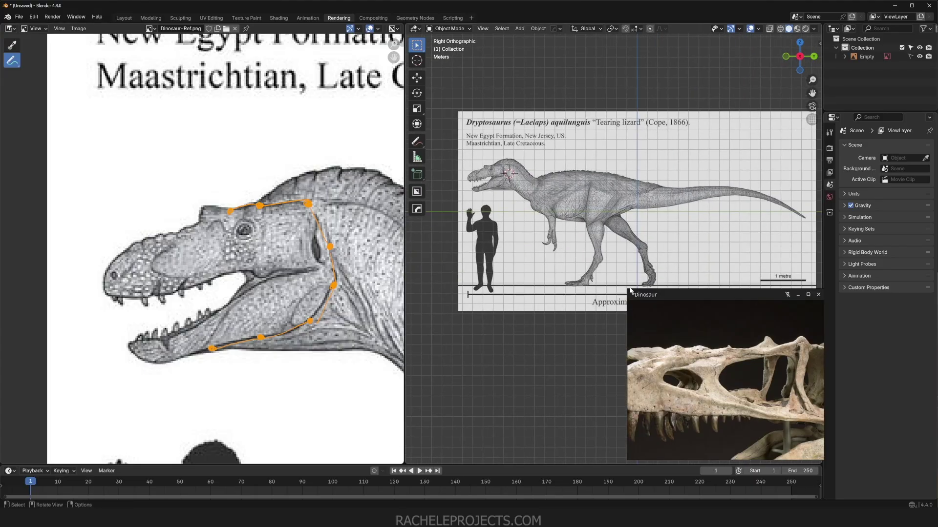
drag(629, 289, 705, 357)
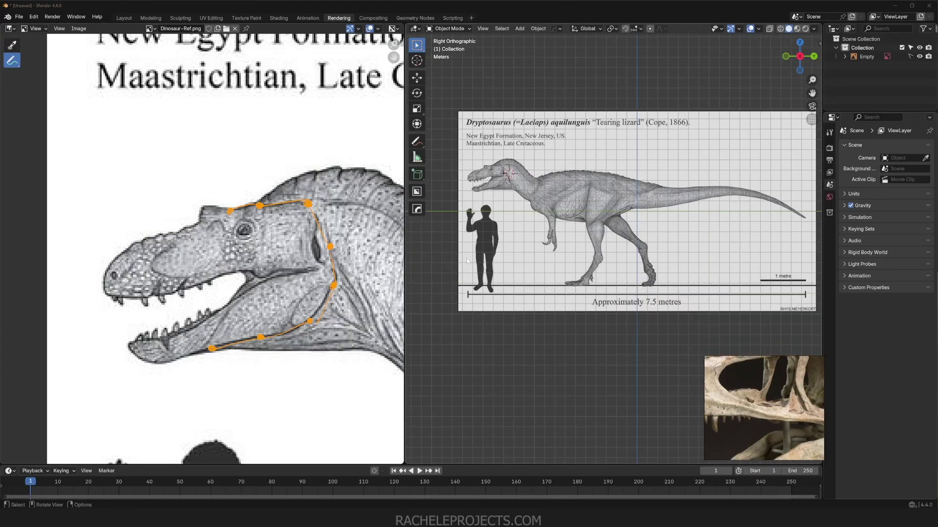
drag(404, 279, 352, 272)
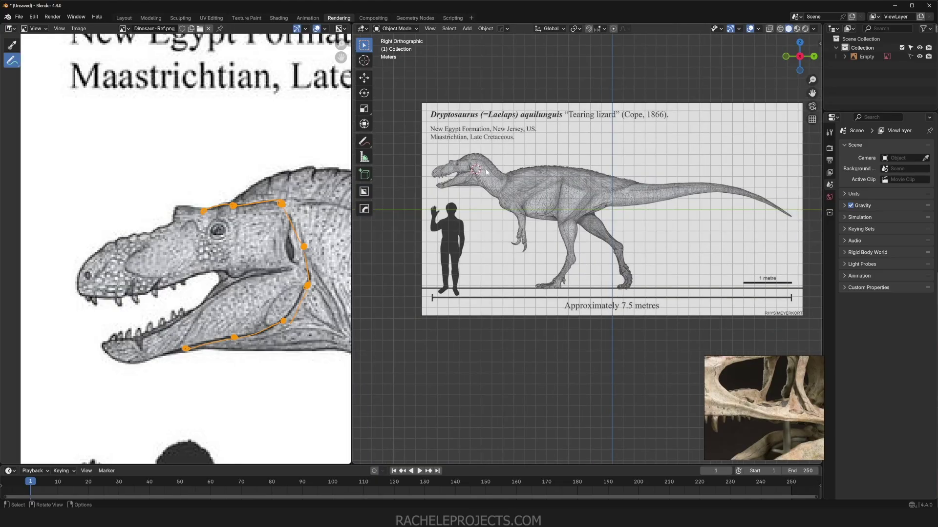
Step: Add a single-vertex mesh and move the vertex onto the brow above the eye in the head reference
scroll(528, 200, up, 4)
scroll(528, 200, down, 2)
scroll(581, 233, up, 5)
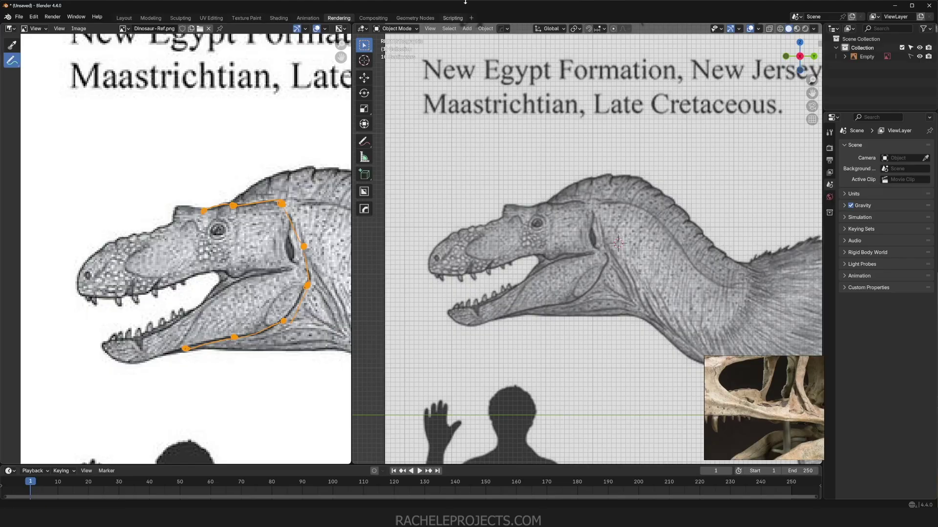
scroll(600, 229, up, 2)
key(shift+a)
mouse_move(682, 337)
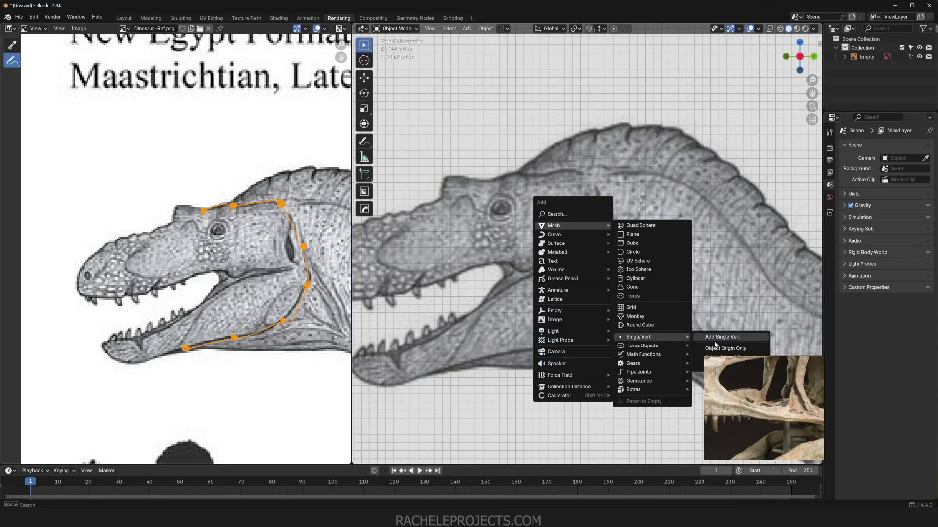
click(716, 341)
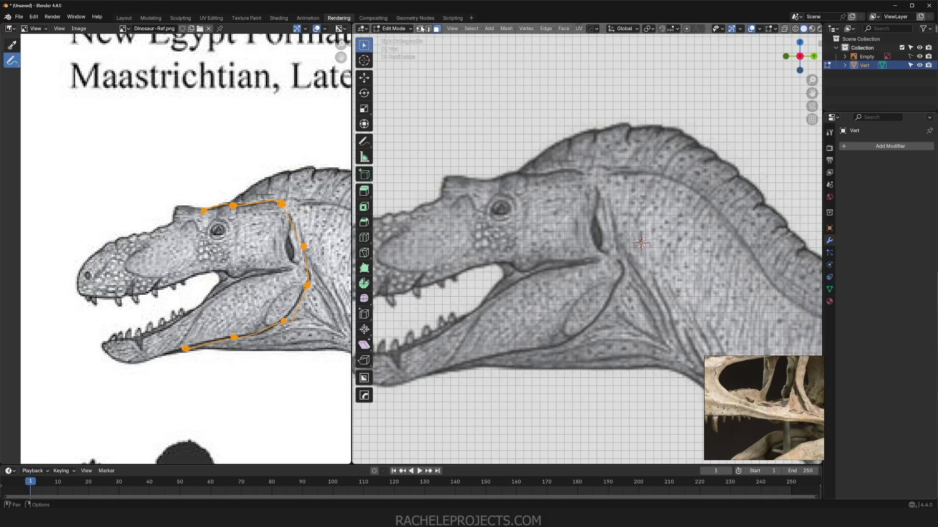
key(g)
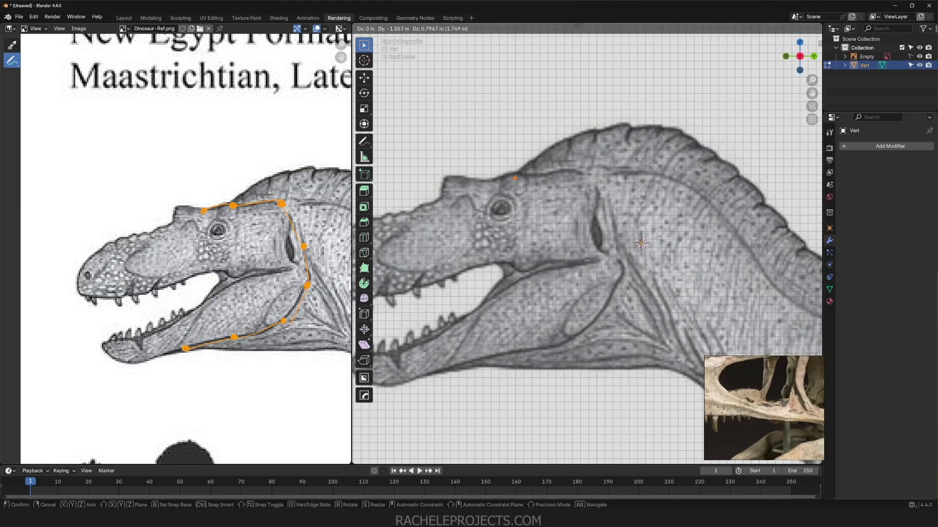
click(517, 202)
Step: Extrude three points from the brow vertex: two along the top of the head and one down behind the ear opening
key(e)
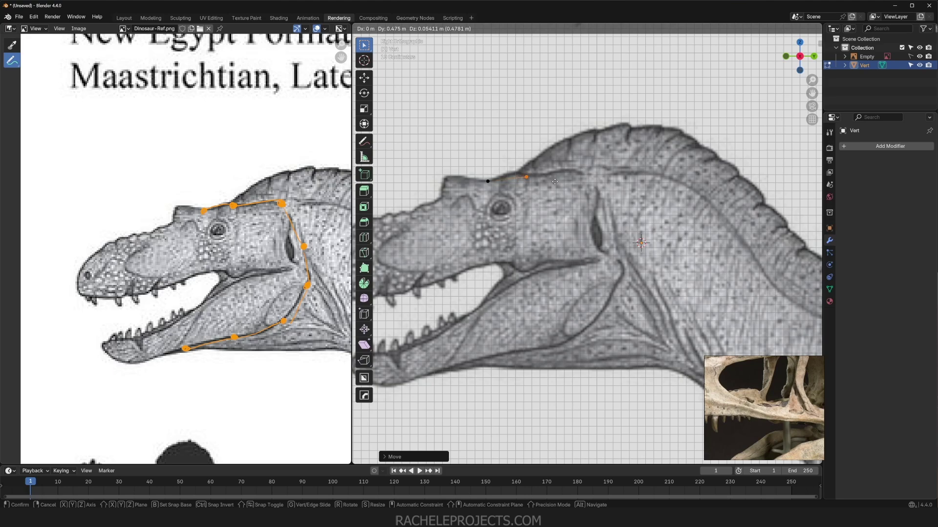
click(568, 179)
key(e)
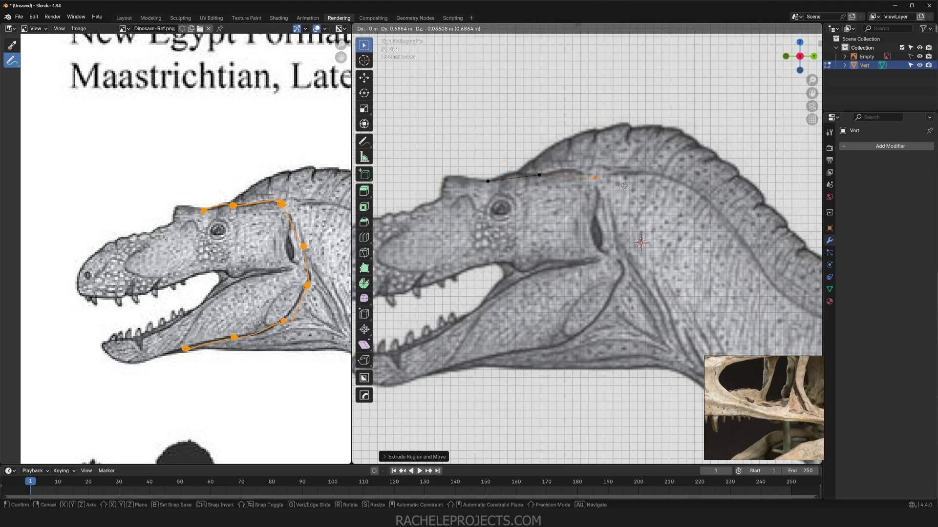
click(615, 179)
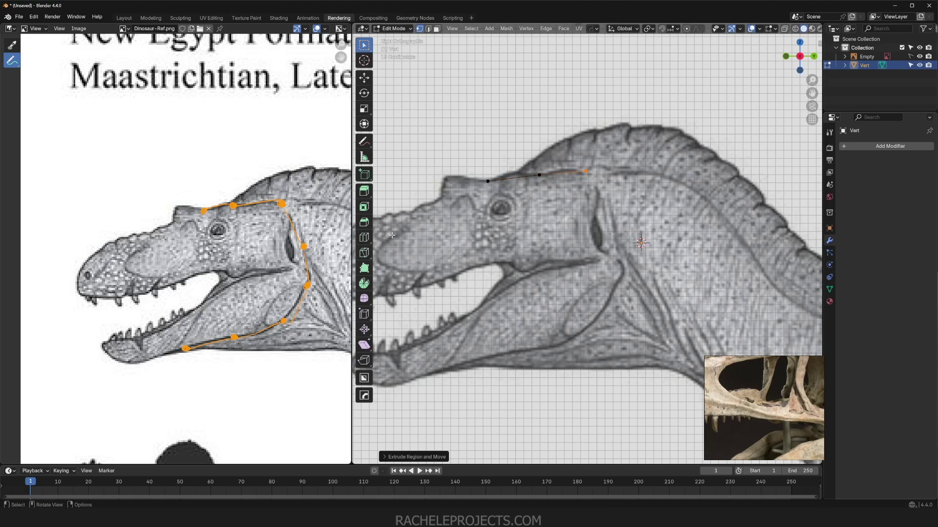
key(e)
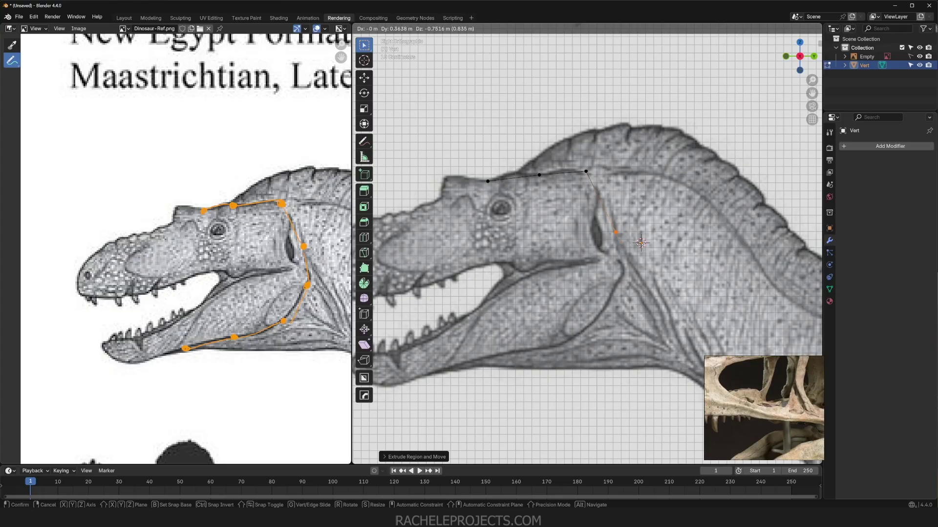
click(641, 243)
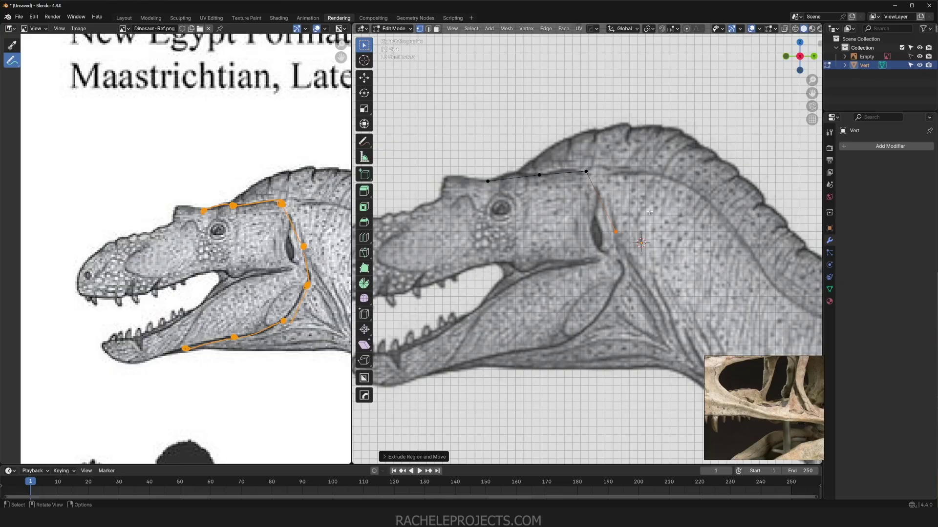
Step: Extrude four more points down to the jaw hinge, around the jaw corner and forward along the underside of the lower jaw
key(e)
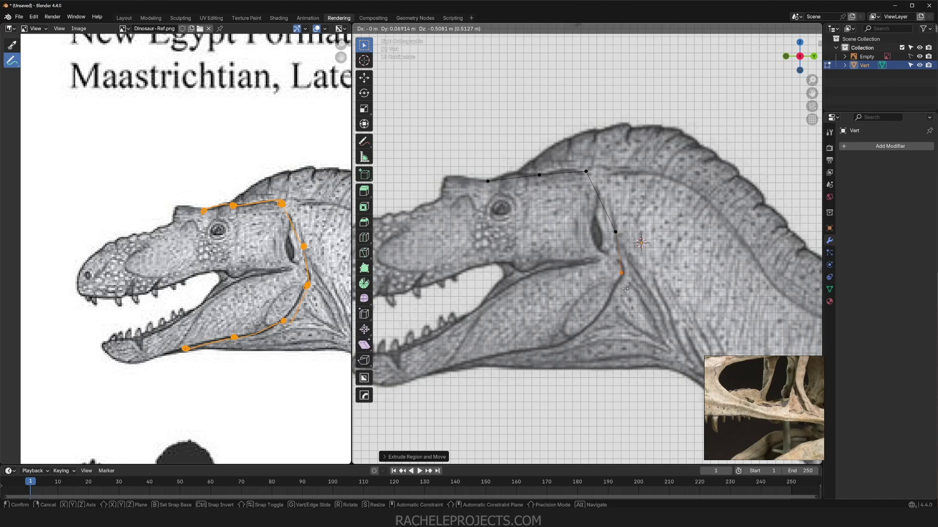
click(626, 293)
key(e)
click(580, 372)
shift+middle_drag(567, 368, 630, 326)
key(e)
click(565, 343)
key(e)
click(536, 350)
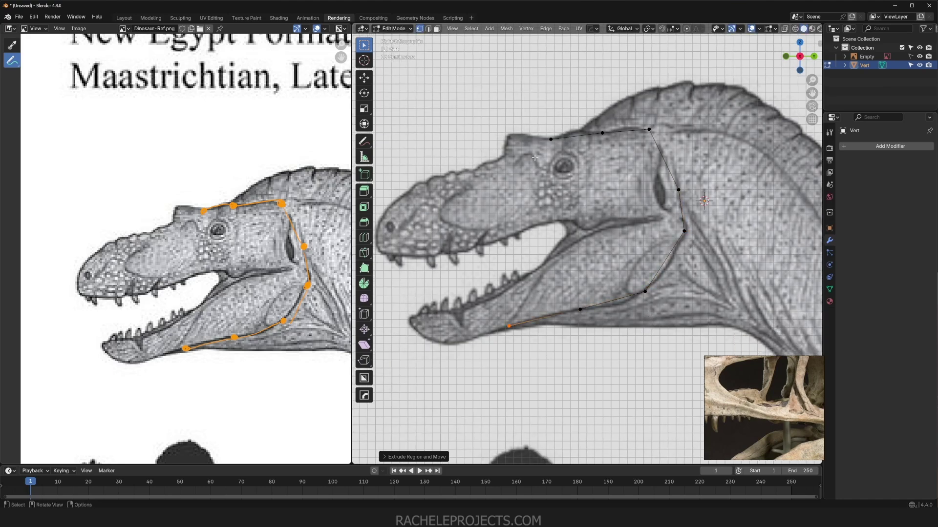
Step: Move the vertex behind the ear opening down toward the jaw hinge and lower the vertex at the upper back corner slightly
click(678, 190)
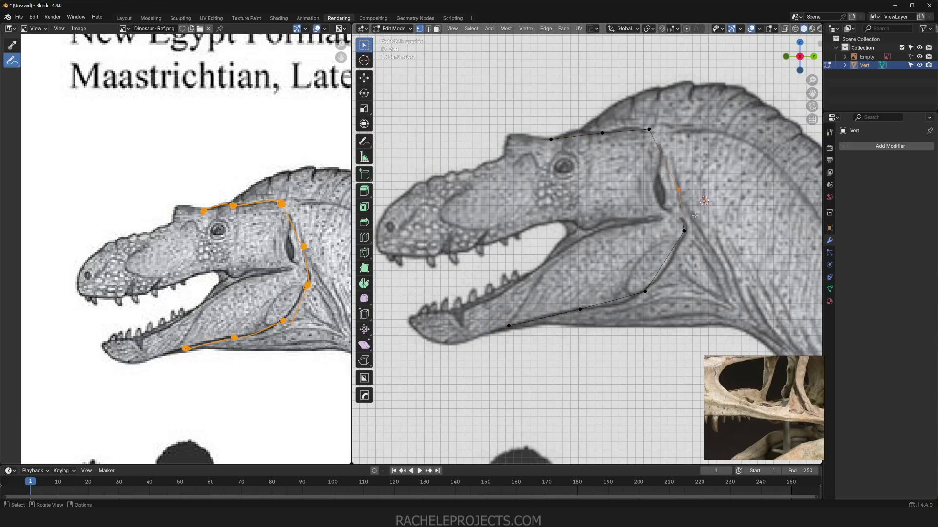
key(g)
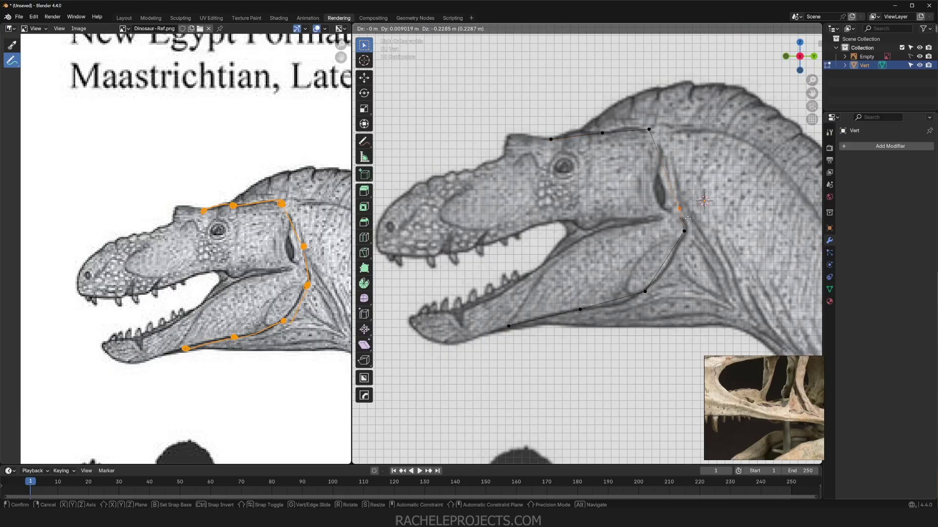
click(689, 220)
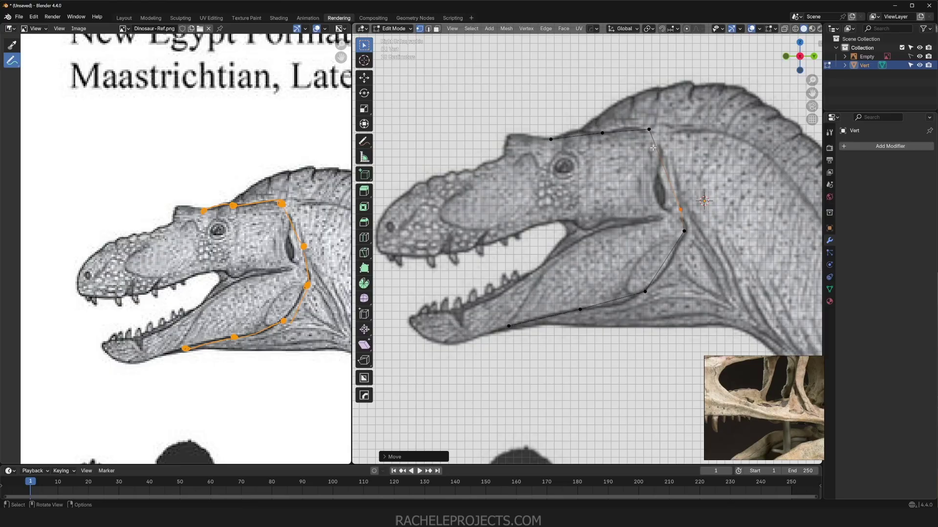
click(655, 149)
key(g)
click(663, 159)
Step: Nudge the vertex behind the ear opening slightly up and forward in the right side view
scroll(673, 270, down, 3)
middle_drag(673, 270, 527, 303)
key(grave)
click(602, 273)
scroll(665, 275, up, 2)
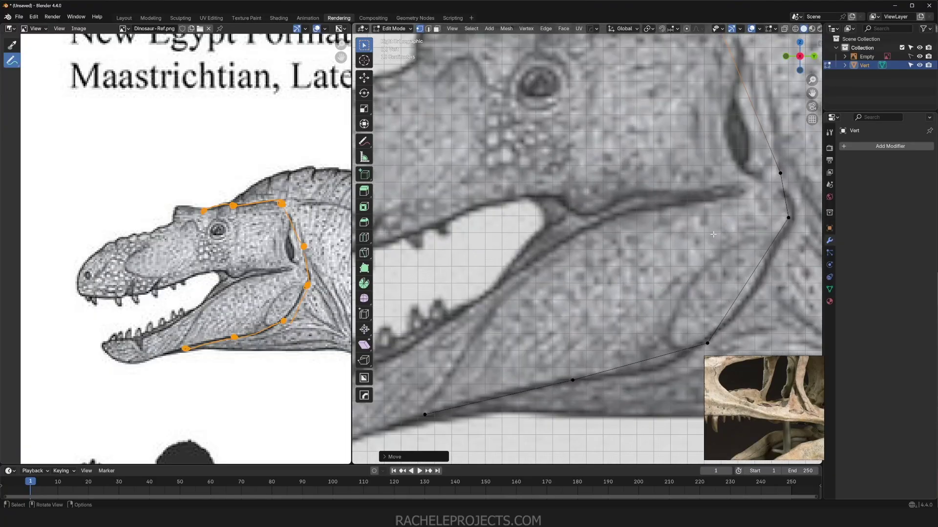
scroll(674, 244, down, 4)
key(g)
click(684, 209)
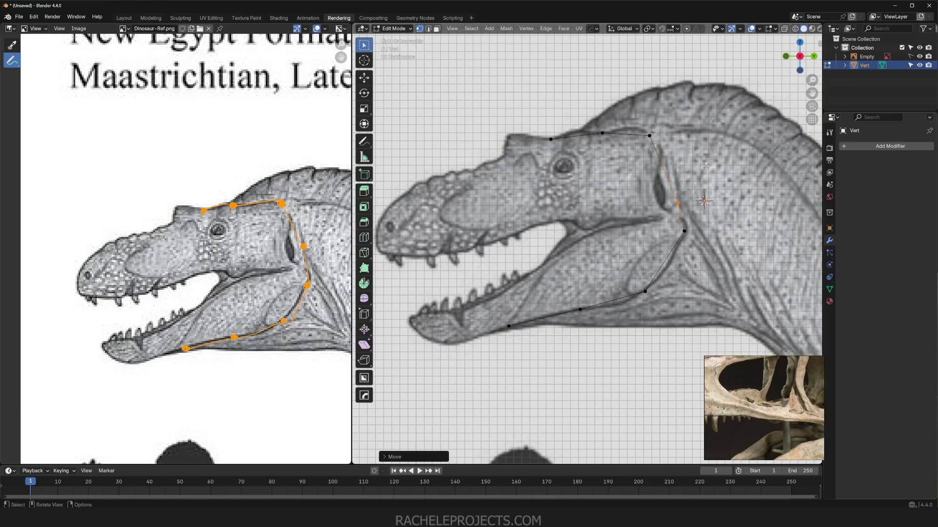
Step: Lower the vertex behind the ear opening slightly toward the jaw hinge and extrude a point forward along the mouth line to the mouth corner
key(g)
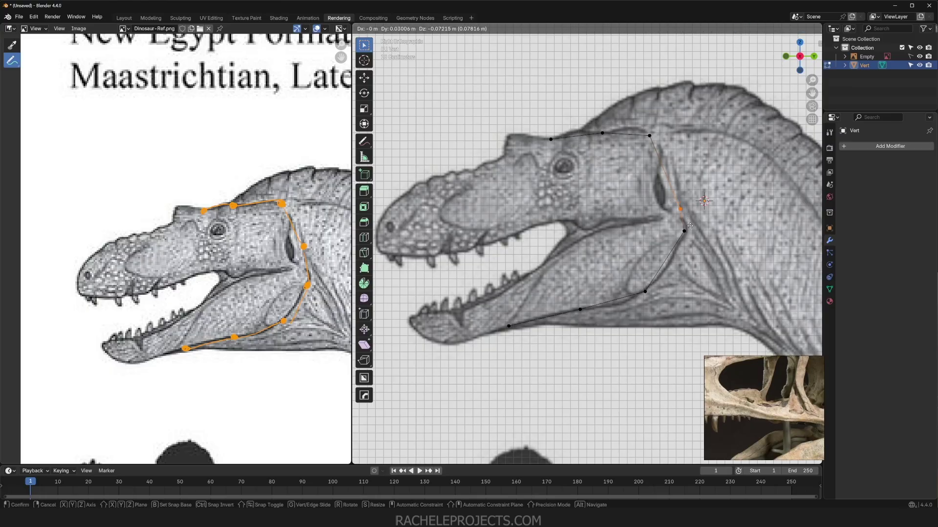
click(688, 216)
key(e)
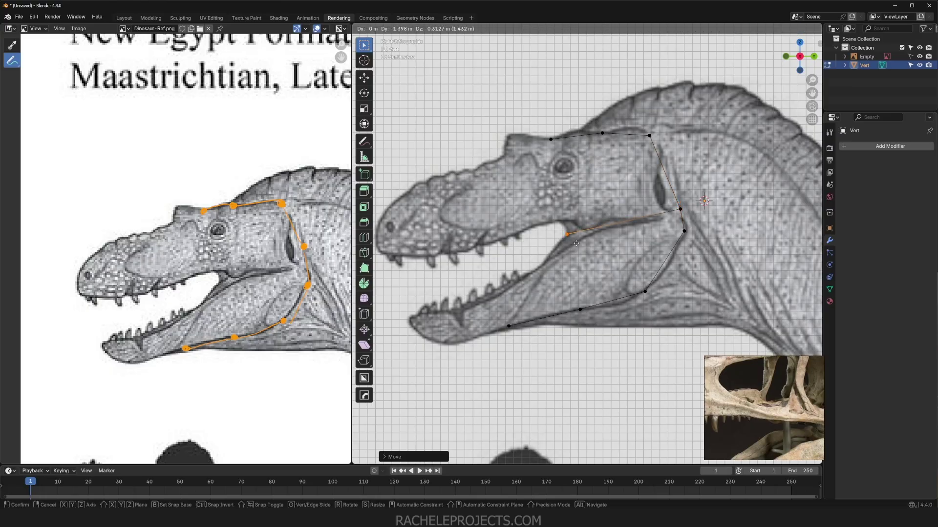
click(576, 244)
Step: Nudge the jaw hinge vertex down slightly and move the vertex below it down and forward along the back of the jaw
click(684, 230)
key(g)
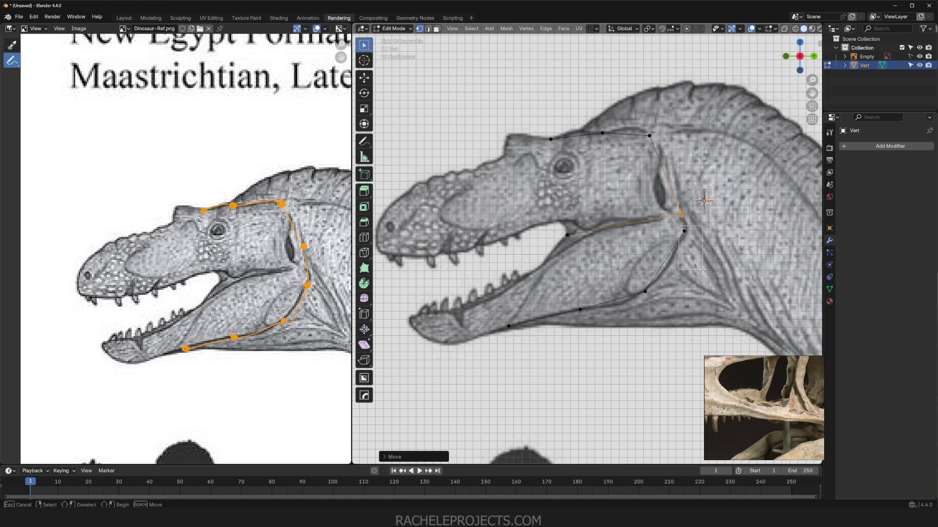
click(690, 272)
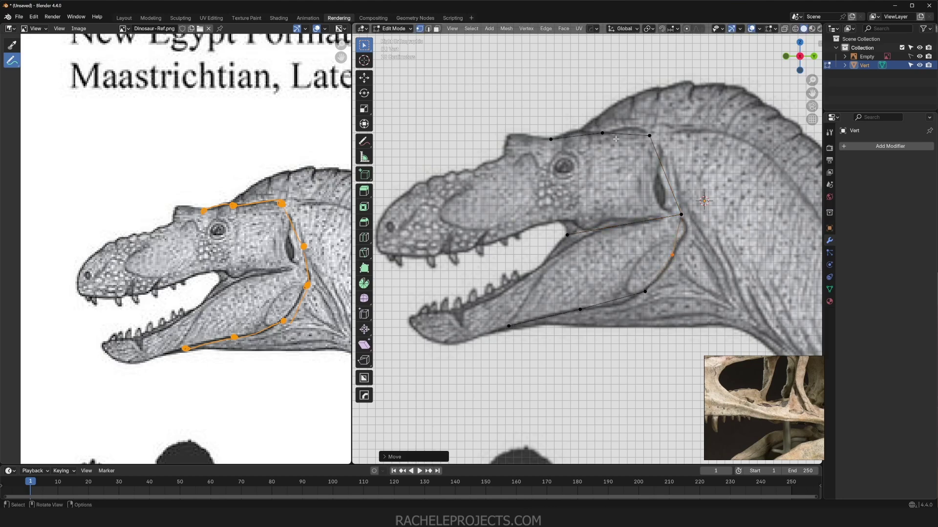
Step: Add one vertex at the midpoint of the edge between the mouth corner and the jaw hinge
click(557, 134)
click(605, 133)
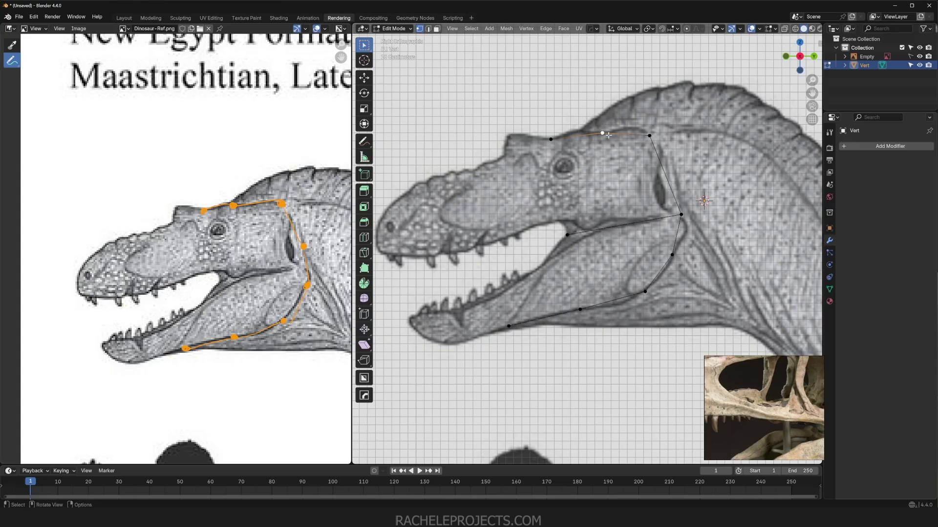
click(651, 138)
key(ctrl+r)
click(628, 226)
right_click(628, 226)
Step: Fill a face between the front two vertices on top of the head and the front two vertices of the mouth line
click(553, 143)
shift+click(570, 235)
shift+click(618, 224)
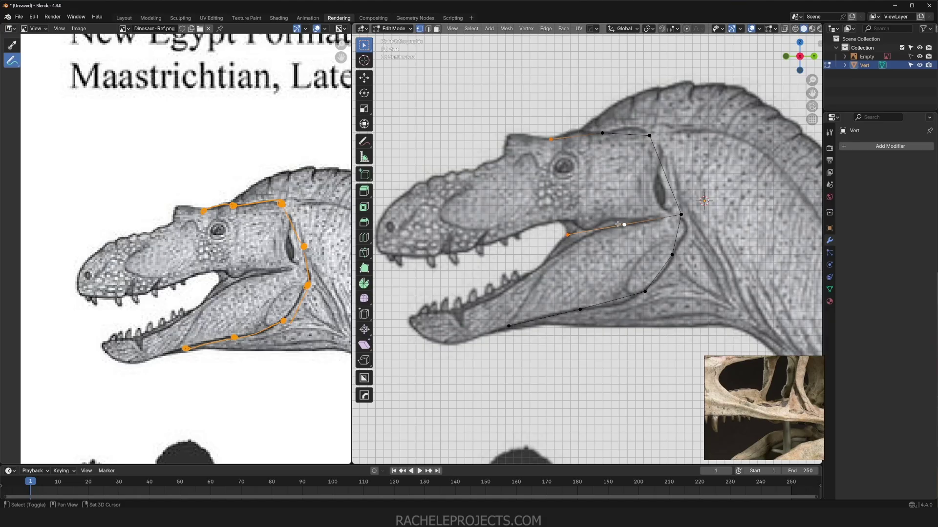
shift+click(603, 132)
key(f)
Step: Fill a face between the rear two vertices on top of the head, the mouth line's midpoint and the jaw hinge
click(603, 132)
shift+click(626, 224)
shift+click(648, 136)
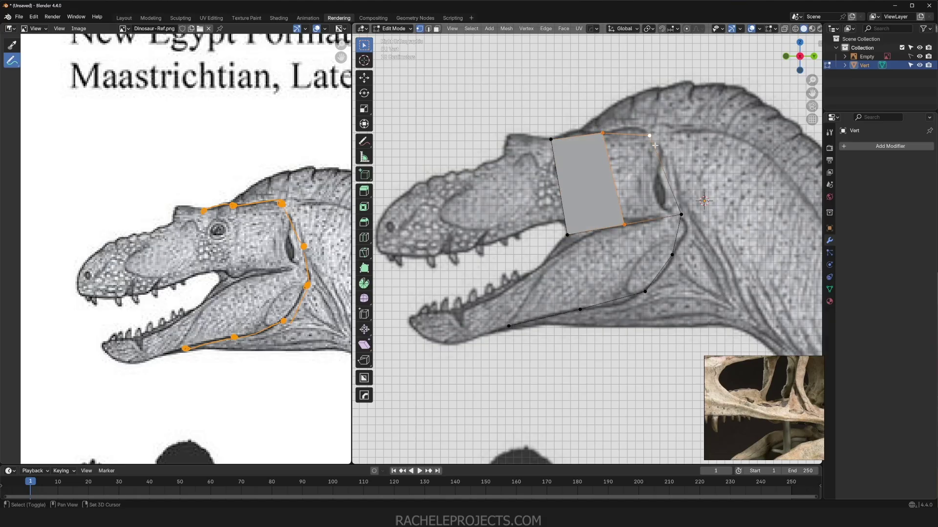
shift+click(680, 214)
key(f)
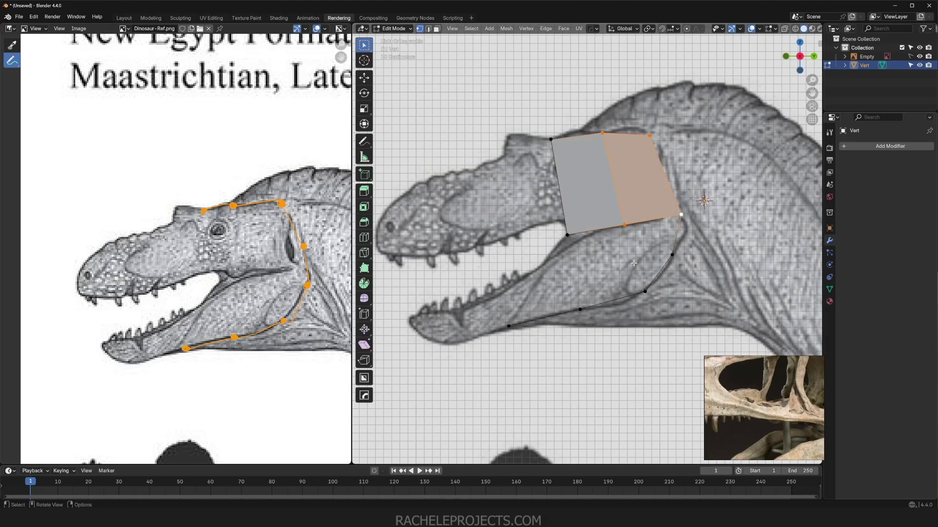
Step: Fill a face joining the jaw hinge, the two vertices below it around the jaw corner and the mouth line's midpoint
click(681, 214)
shift+click(672, 254)
shift+click(645, 292)
shift+click(624, 225)
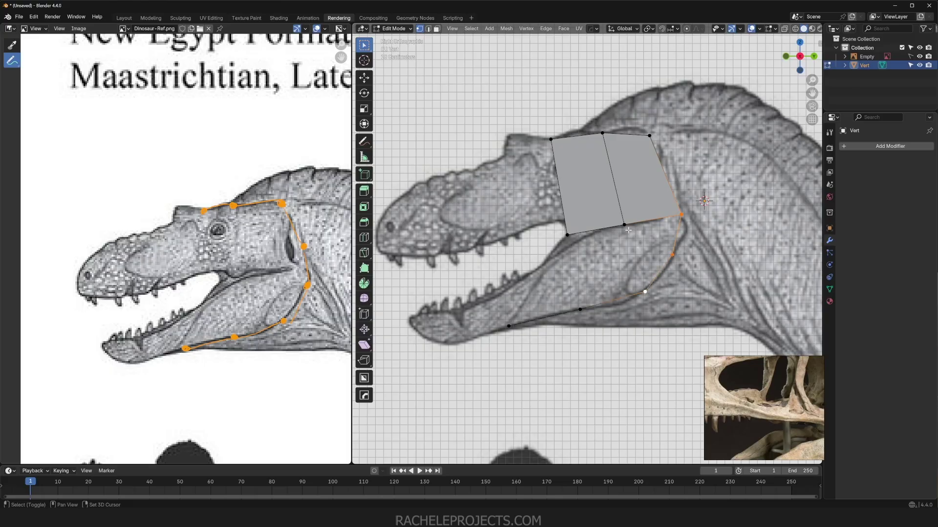
key(f)
Step: Fill a face joining the jaw corner, the next underside vertex, the mouth corner and the mouth line's midpoint
click(645, 291)
shift+click(580, 309)
shift+click(566, 235)
shift+click(624, 225)
key(f)
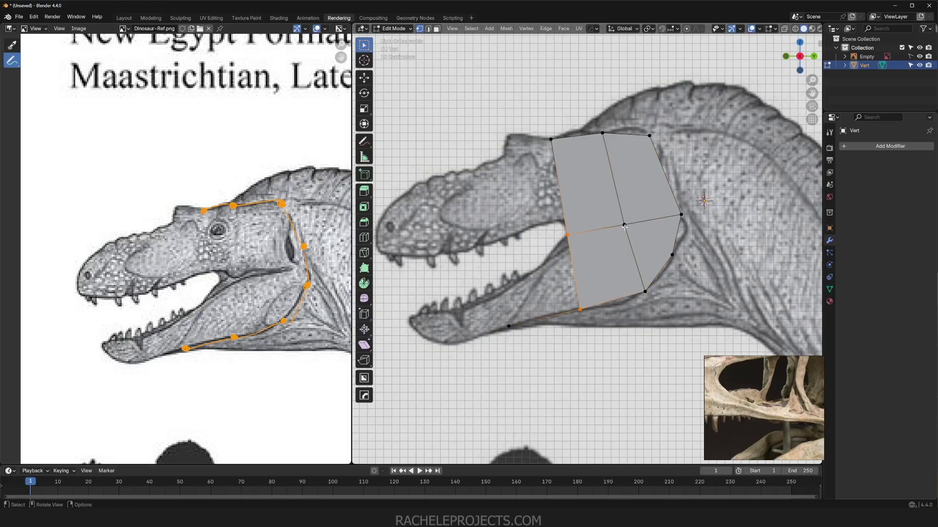
Step: Extrude the mouth corner vertex down and forward to the upper edge of the lower jaw in the right side view
key(KP_5)
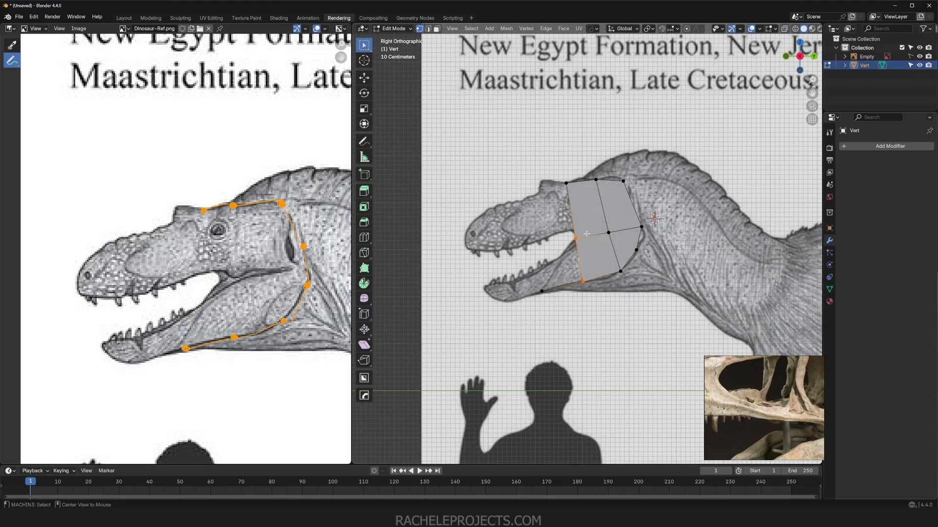
middle_drag(625, 247, 644, 205)
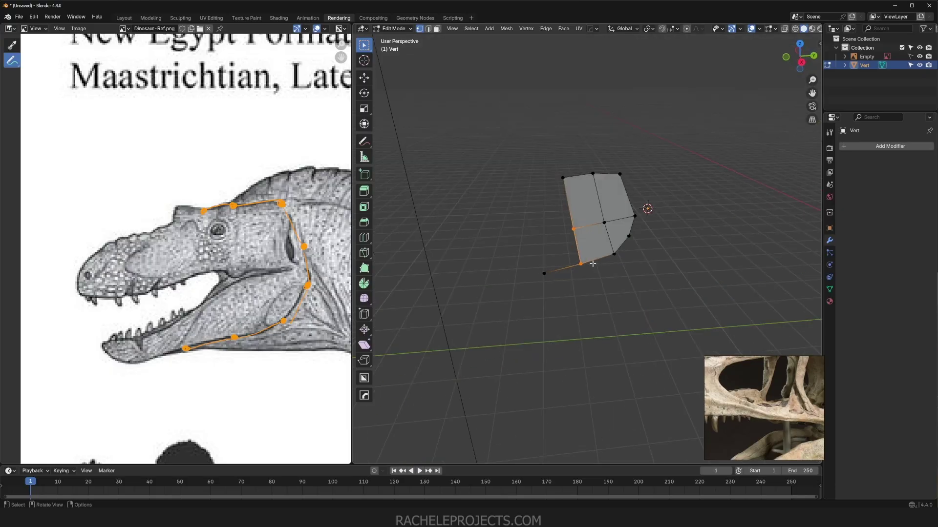
key(KP_7)
key(KP_3)
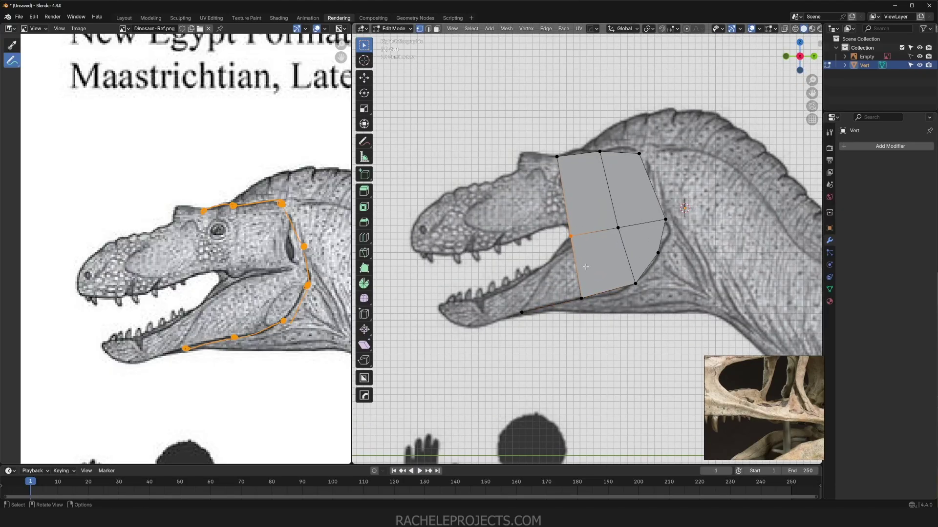
middle_drag(554, 238, 575, 233)
key(KP_3)
key(e)
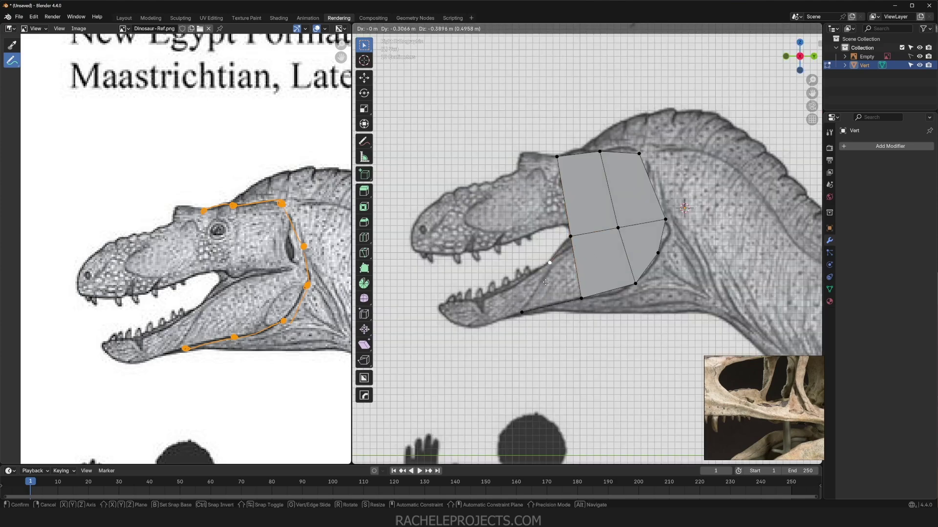
click(517, 296)
Step: Fill a face between the lower jaw's new upper point, its two front underside vertices and the mouth corner
shift+click(522, 312)
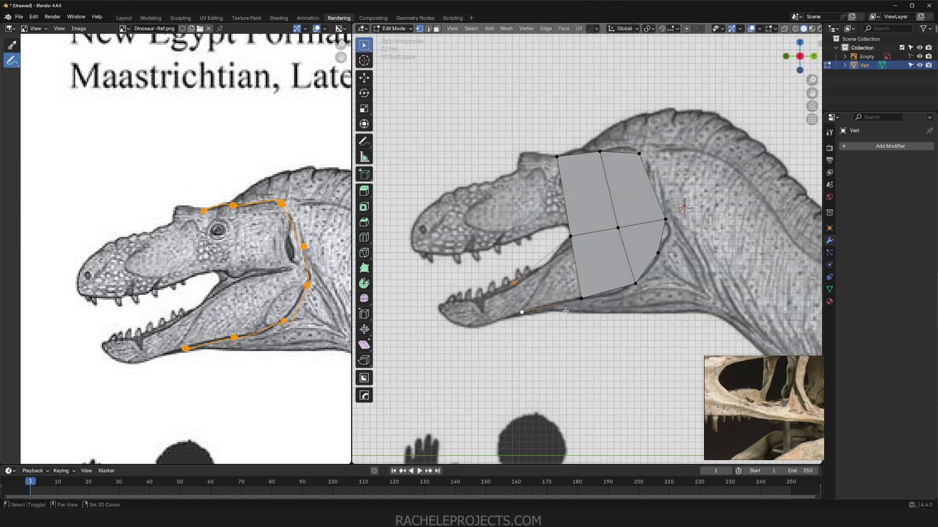
shift+click(579, 293)
shift+click(569, 238)
key(f)
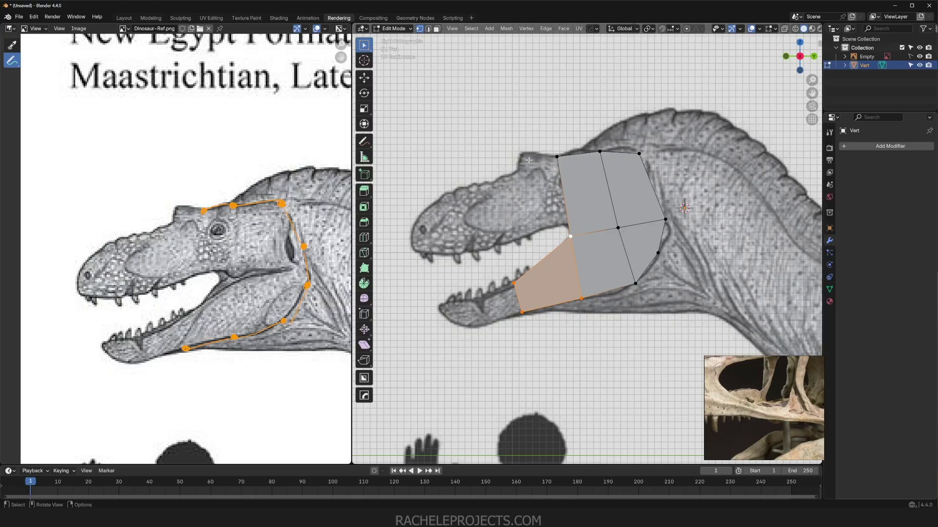
Step: Turn on X-ray display and move the mouth corner vertex down to the inner edge of the lower jaw
scroll(590, 238, up, 1)
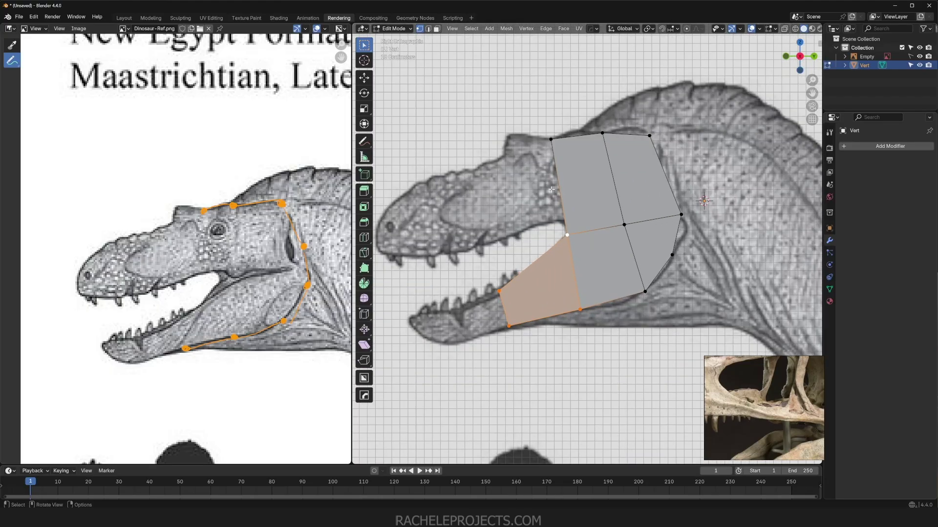
key(ctrl+z)
key(ctrl+shift+z)
key(alt+z)
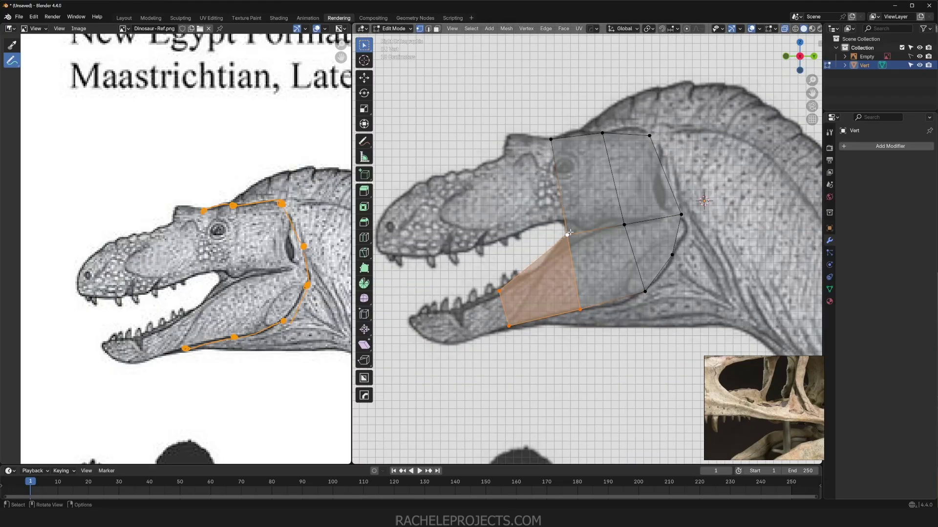
drag(562, 227, 581, 248)
key(g)
click(583, 258)
Step: Nudge the mouth line's midpoint vertex and lower the jaw hinge vertex slightly
click(624, 225)
key(g)
click(625, 226)
click(681, 215)
key(g)
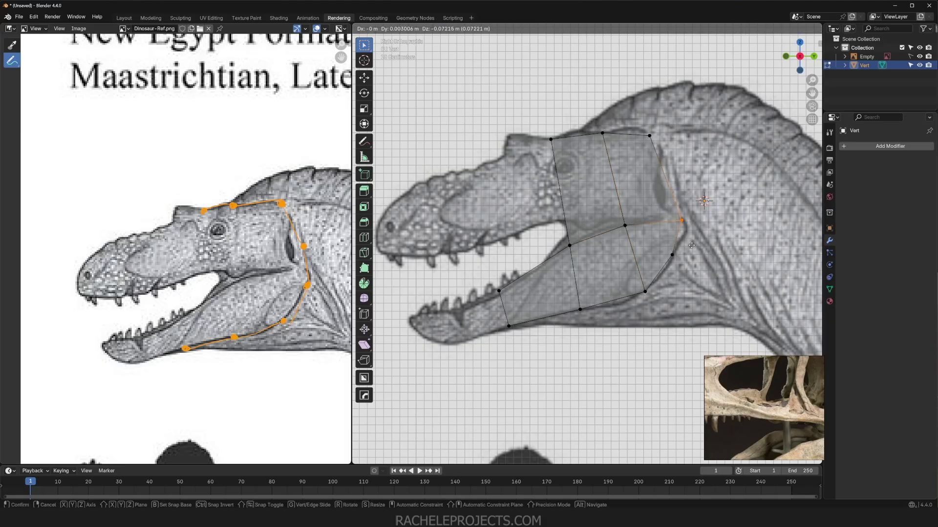
click(682, 220)
Step: Try to add a horizontal loop cut across the two upper head faces above the mouth line
key(ctrl+r)
click(615, 198)
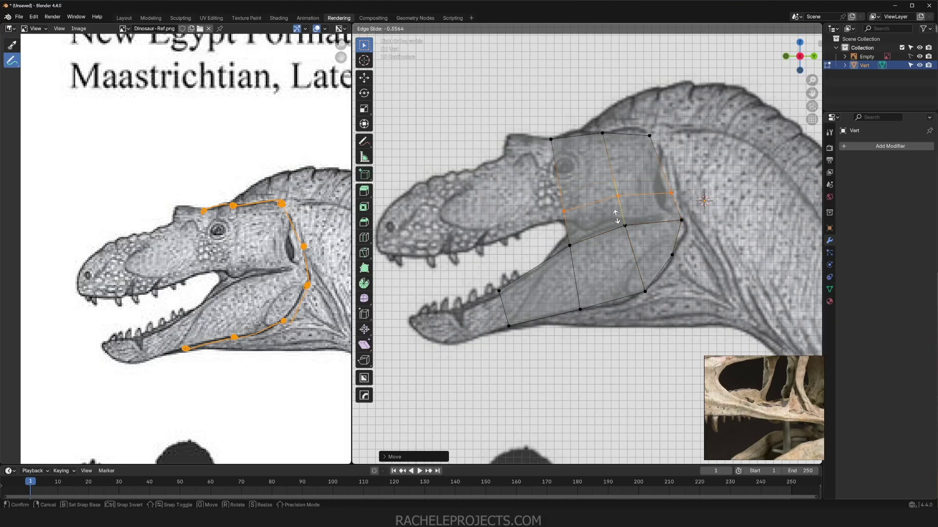
click(617, 232)
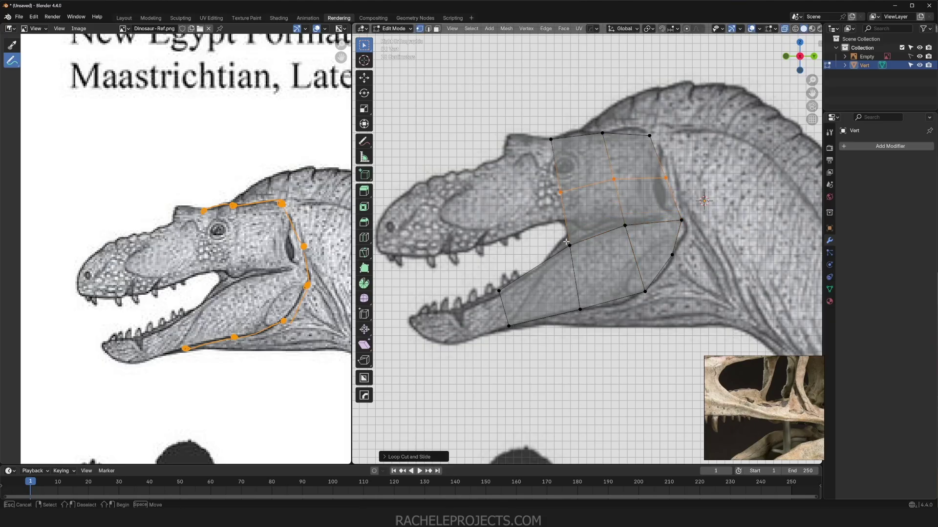
key(ctrl+z)
Step: Move the mouth corner vertex back up toward the upper jaw and raise the mouth line's midpoint vertex slightly
drag(548, 213, 586, 259)
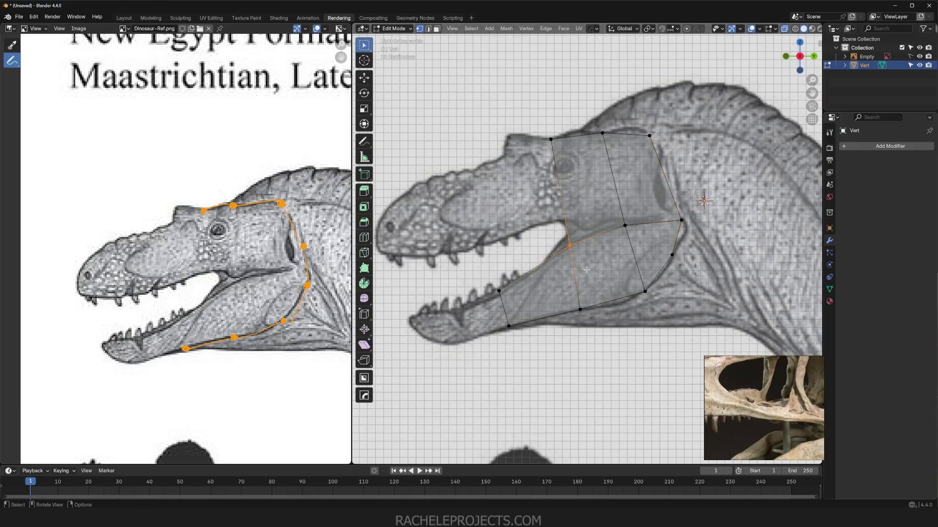
key(g)
click(586, 243)
drag(617, 214, 634, 242)
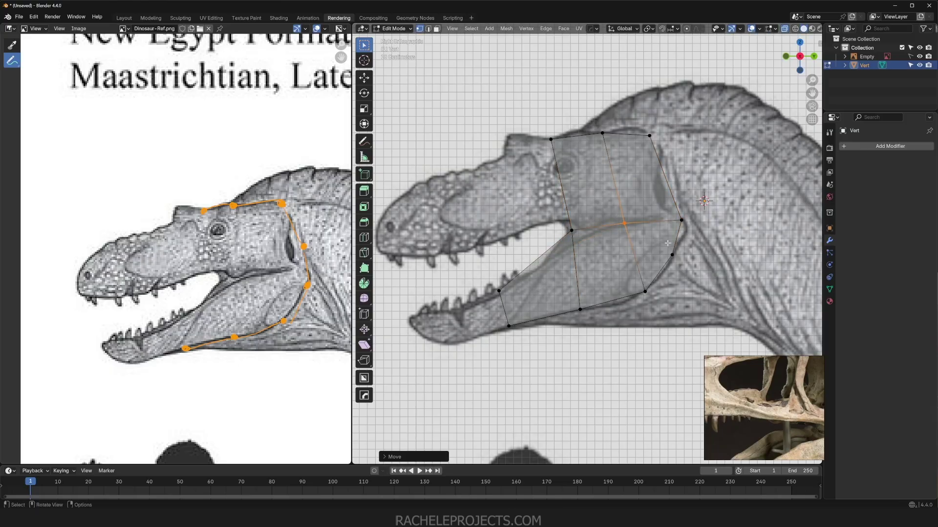
click(681, 220)
Step: Select the mouth line's edge loop, then extrude a point forward from the mouth corner along the upper jaw
key(2)
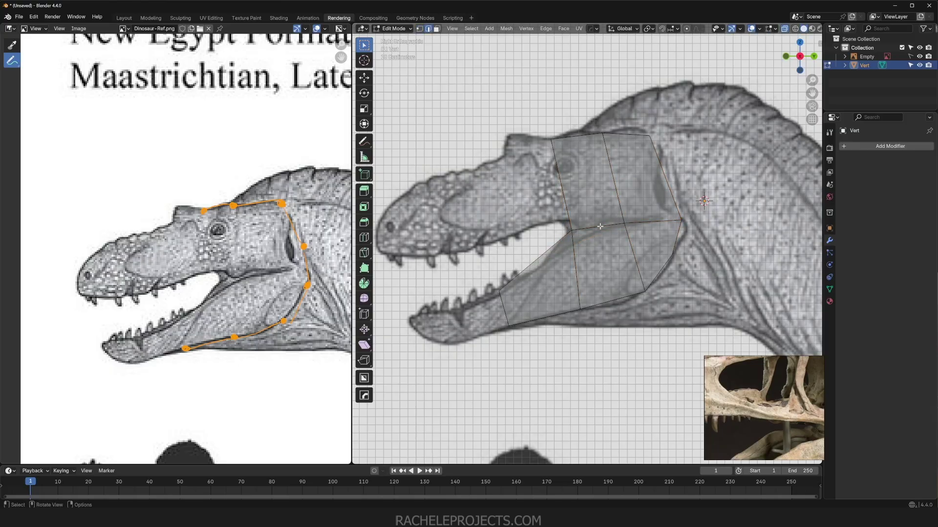
alt+click(576, 224)
key(1)
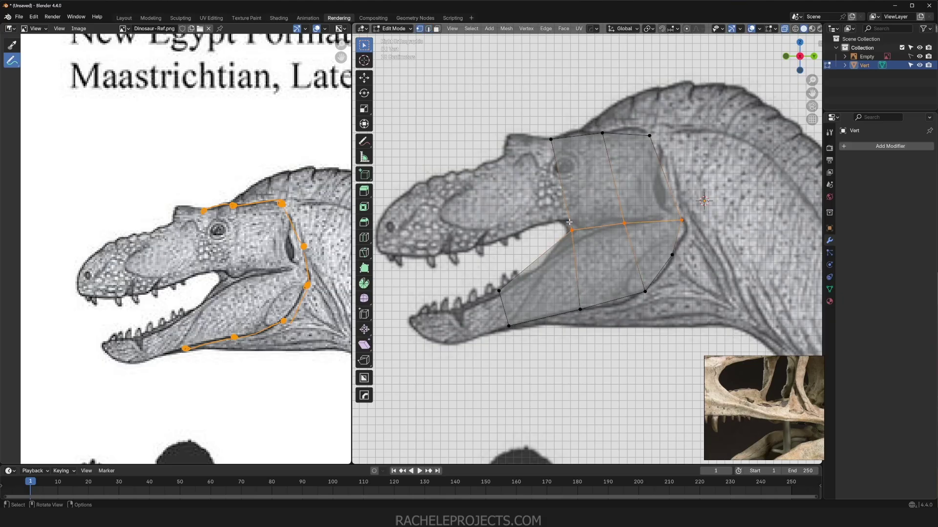
click(570, 228)
key(e)
click(504, 207)
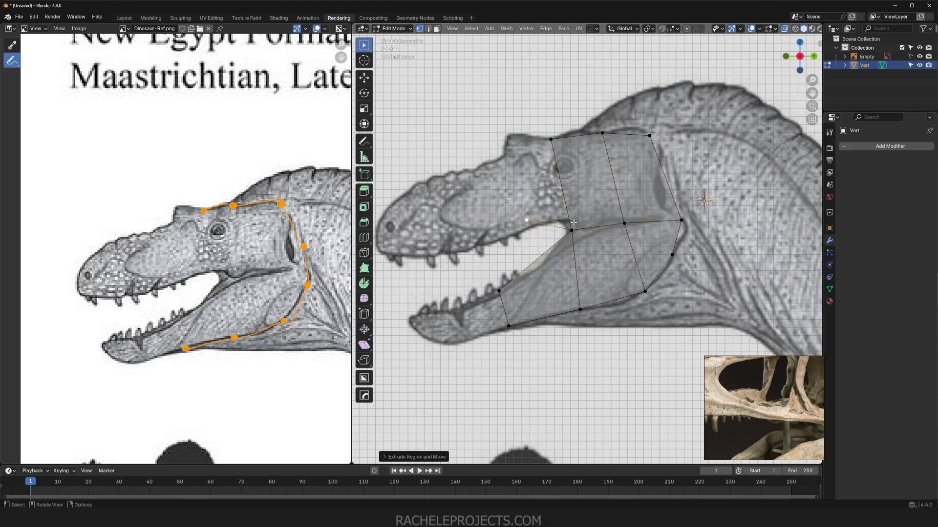
Step: Examine how the edges converge at the mouth corner by selecting each edge that meets there
scroll(573, 222, up, 1)
key(2)
click(566, 220)
click(560, 222)
shift+click(554, 240)
shift+click(569, 247)
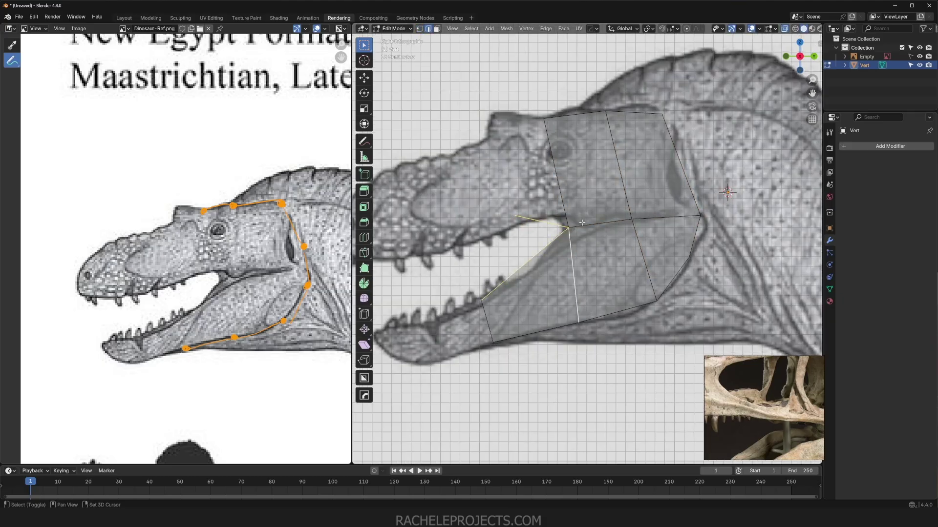
shift+click(586, 226)
shift+click(565, 214)
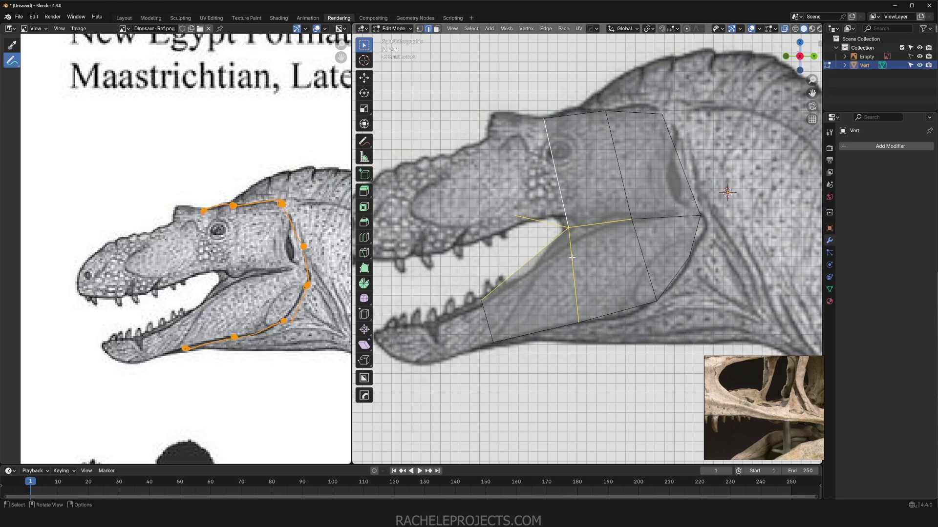
scroll(566, 231, up, 4)
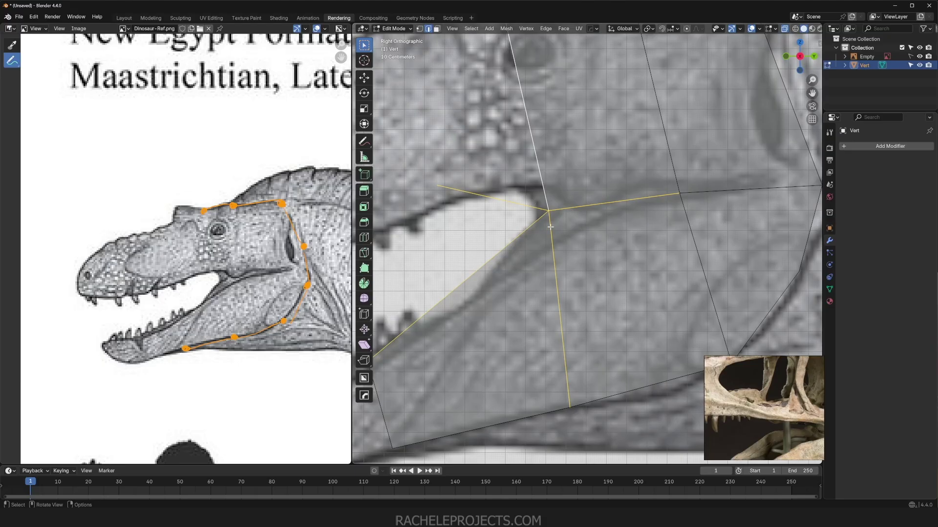
Step: Undo the edge selections and the point extruded forward from the mouth corner
key(ctrl+z)
key(ctrl+z)
key(ctrl+z)
key(ctrl+z)
key(ctrl+z)
key(ctrl+z)
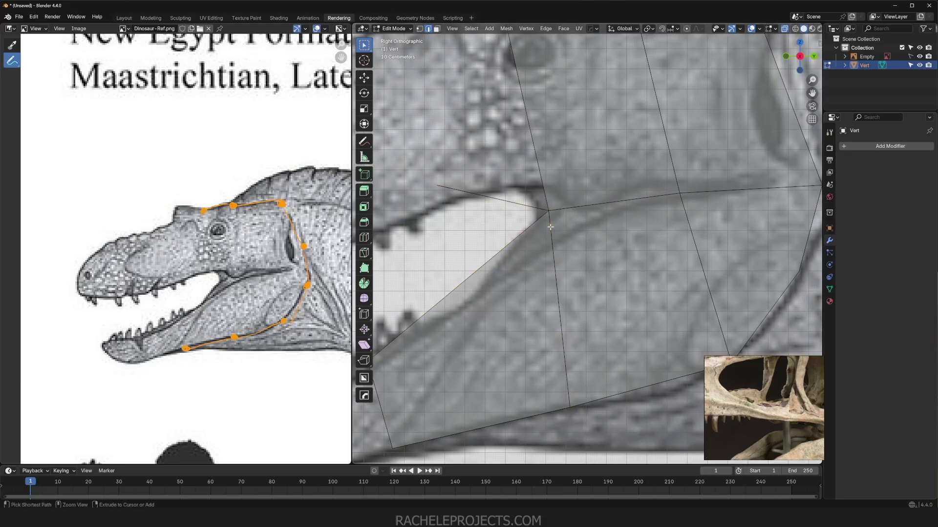
key(ctrl+z)
key(ctrl+z)
scroll(563, 205, down, 4)
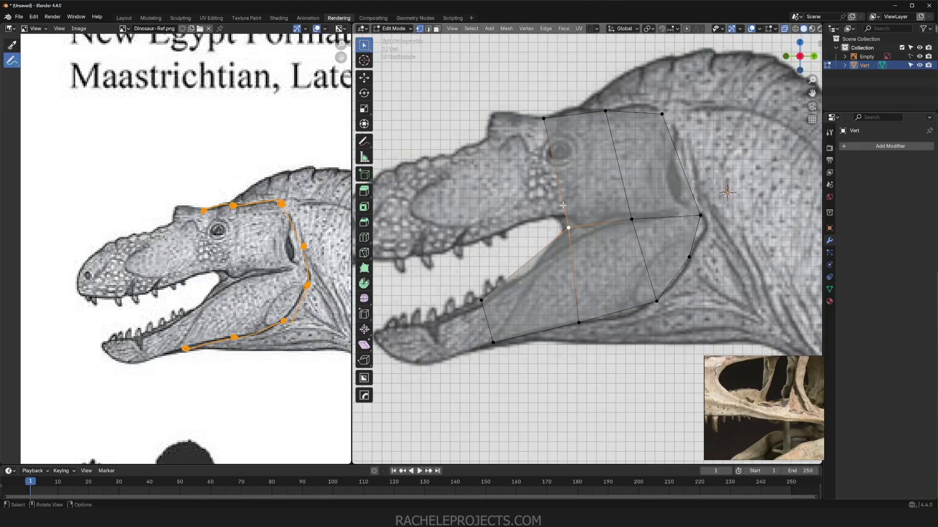
Step: Move the mouth corner vertex down to the inner edge of the lower jaw and lower the mouth line's midpoint vertex slightly
key(g)
click(582, 270)
click(632, 223)
key(g)
click(632, 226)
Step: Add one horizontal loop cut across the upper head faces and slide it down to just above the mouth line
key(ctrl+r)
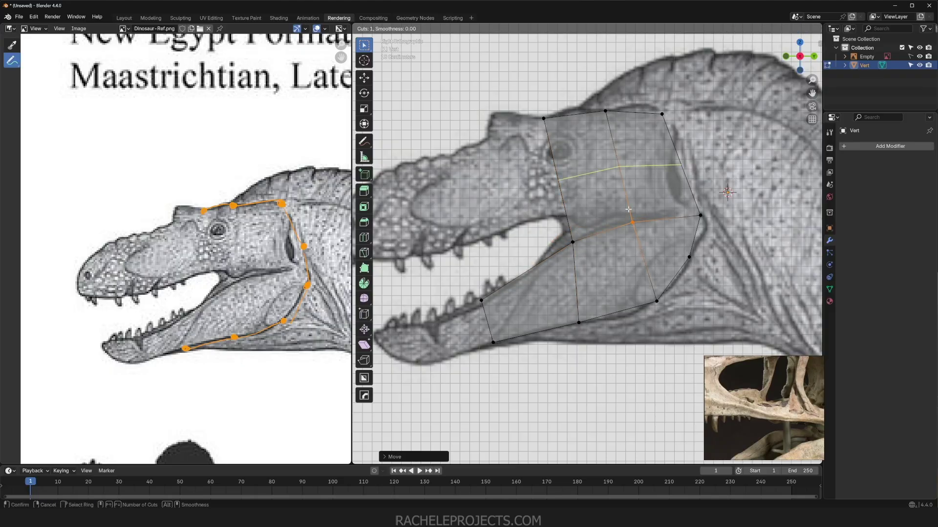
click(627, 212)
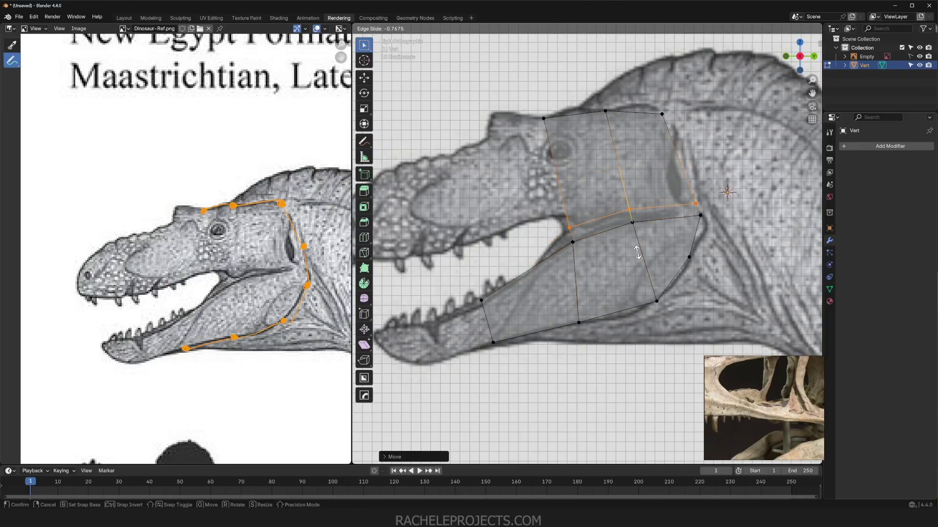
click(637, 252)
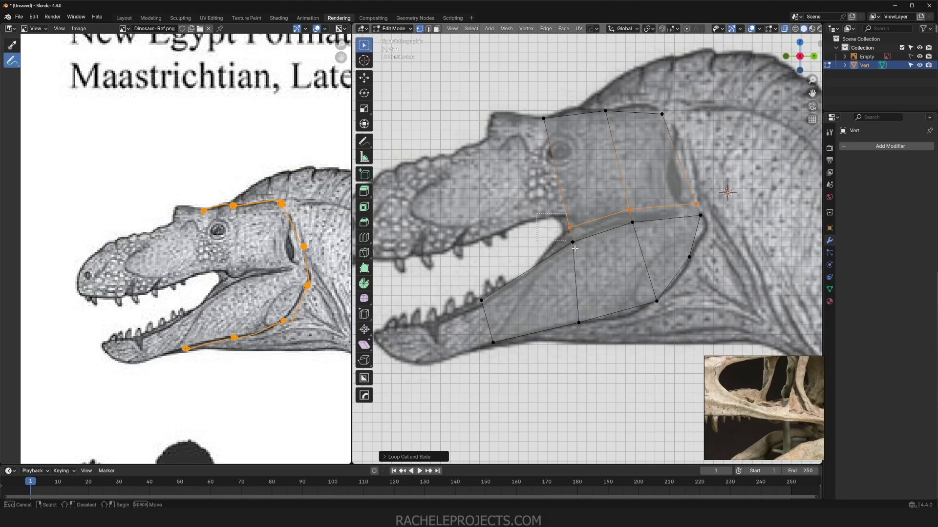
Step: Move the upper and lower jaw vertices at the mouth corner forward so they follow the reference drawing's mouth opening
click(571, 230)
key(g)
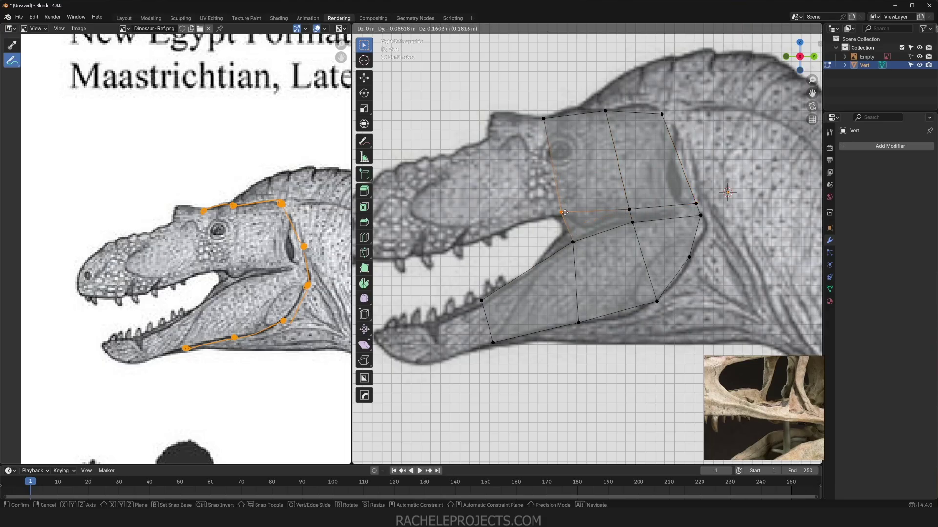
click(566, 215)
click(583, 262)
key(g)
click(579, 262)
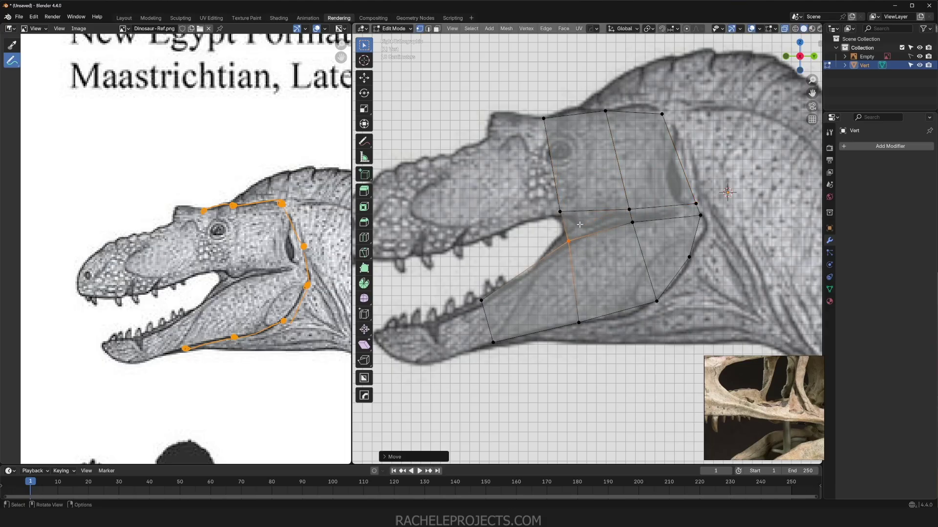
click(550, 207)
key(g)
click(548, 209)
click(551, 143)
shift+middle_drag(551, 144, 578, 133)
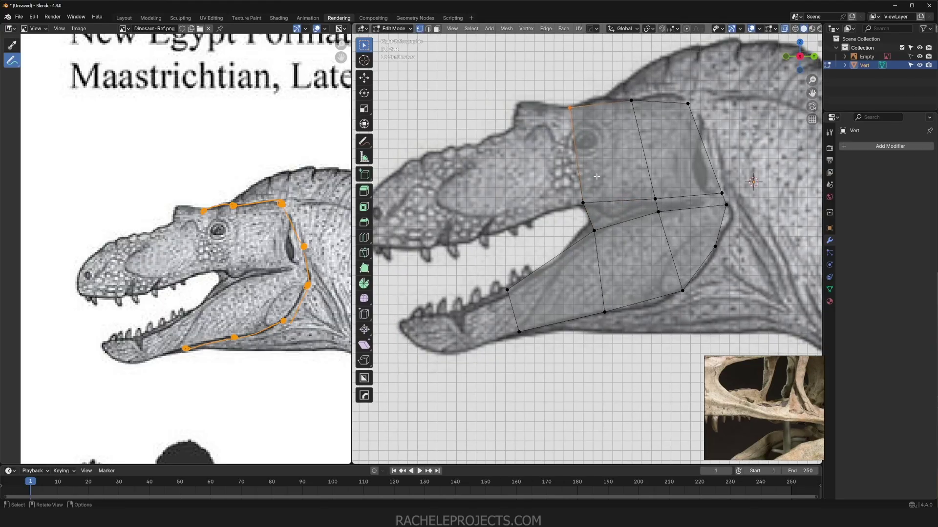
click(651, 167)
click(575, 131)
scroll(555, 270, down, 2)
key(ctrl+r)
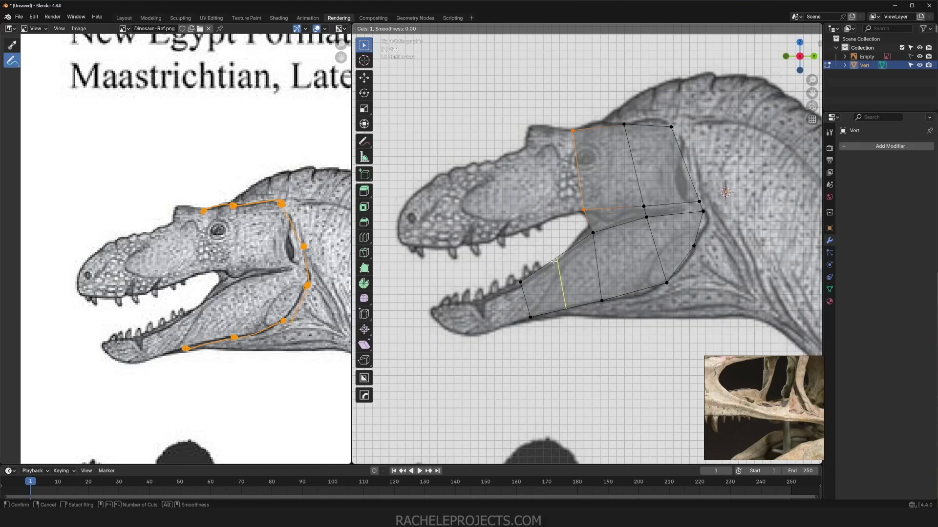
scroll(553, 262, up, 2)
right_click(552, 262)
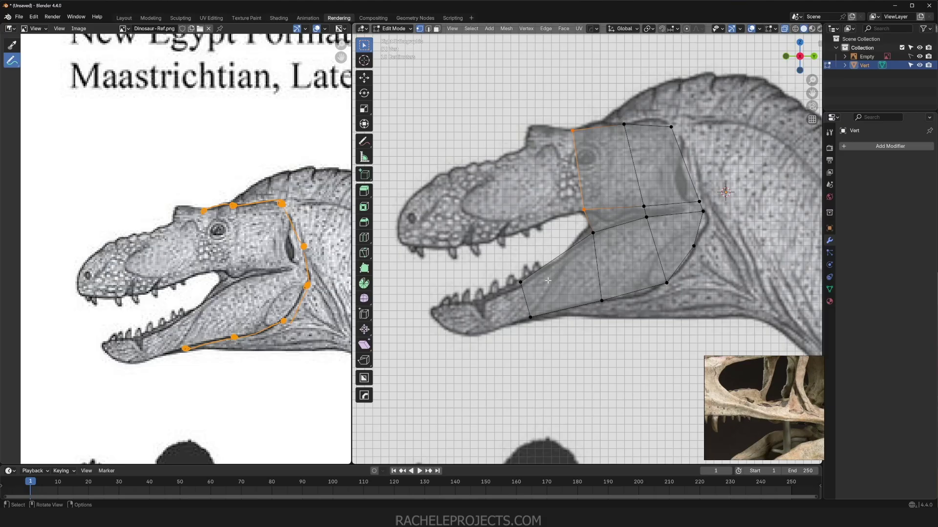
scroll(548, 281, down, 3)
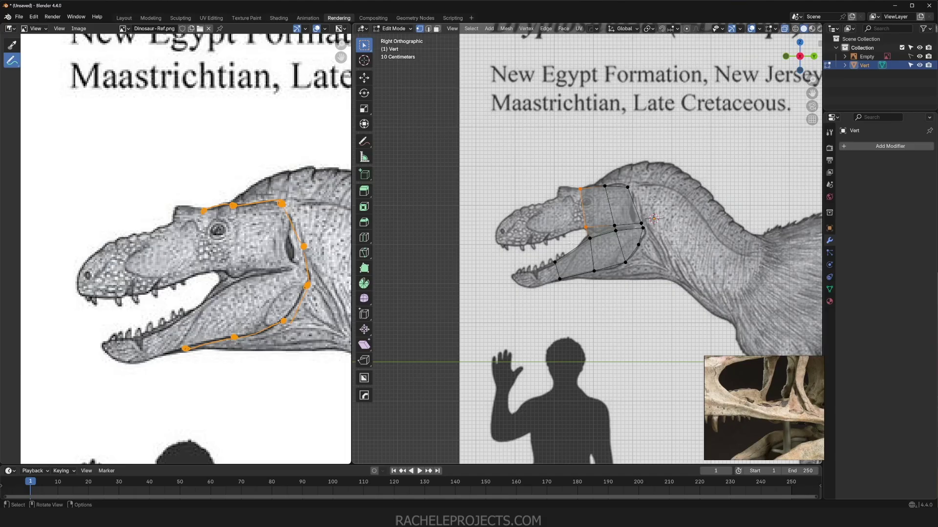
scroll(573, 250, up, 3)
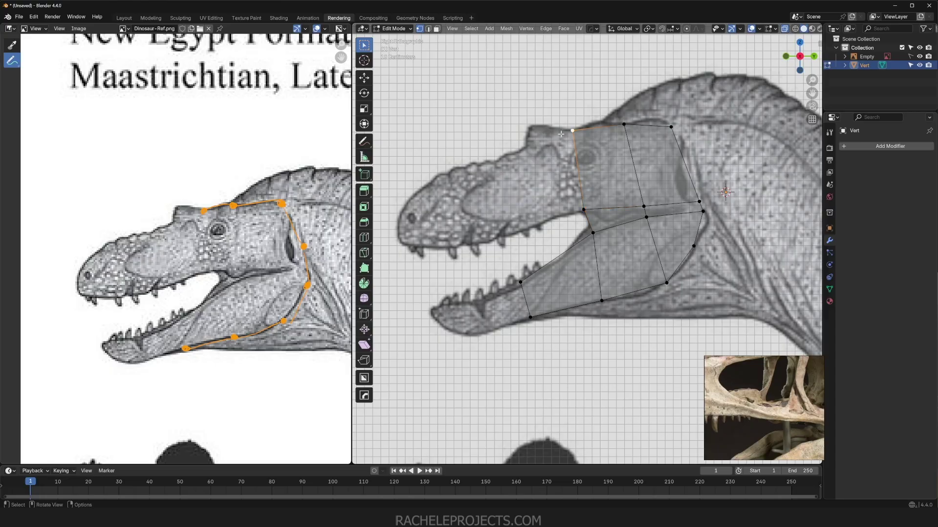
Step: Extrude the front edge of the upper head forward to mid-snout and fit its top vertex to the reference outline
key(g)
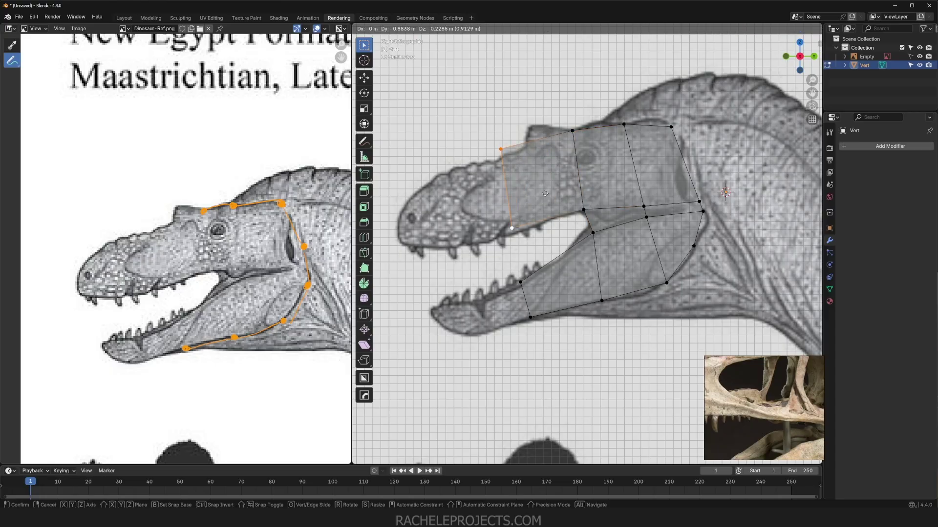
click(524, 207)
click(510, 184)
key(g)
click(513, 189)
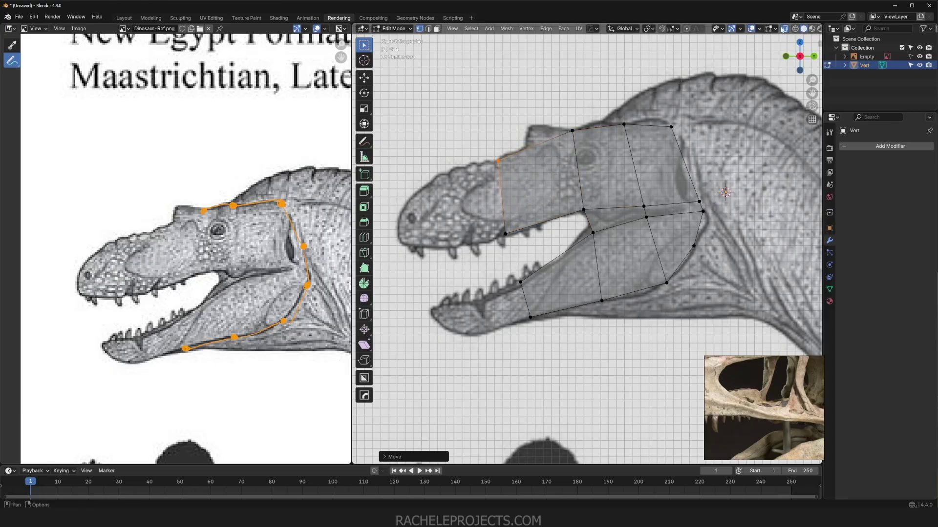
click(775, 29)
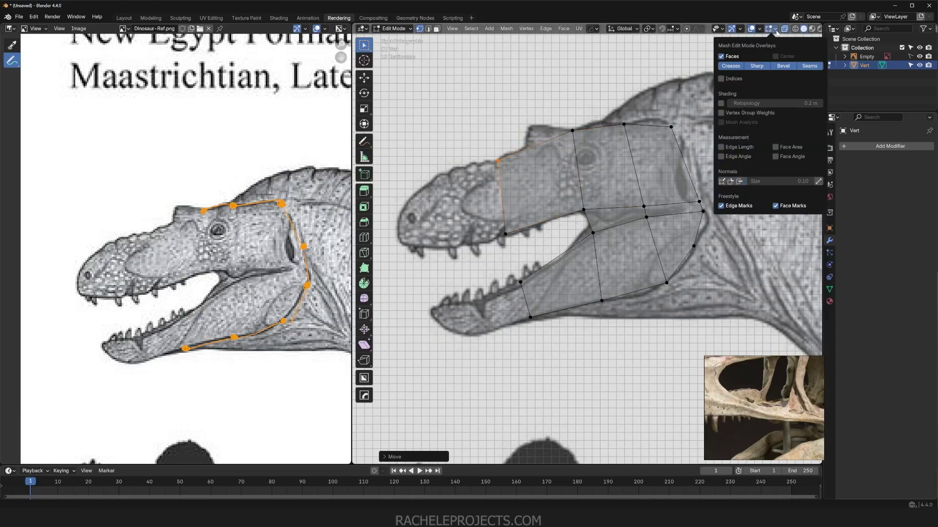
scroll(804, 29, down, 1)
click(813, 28)
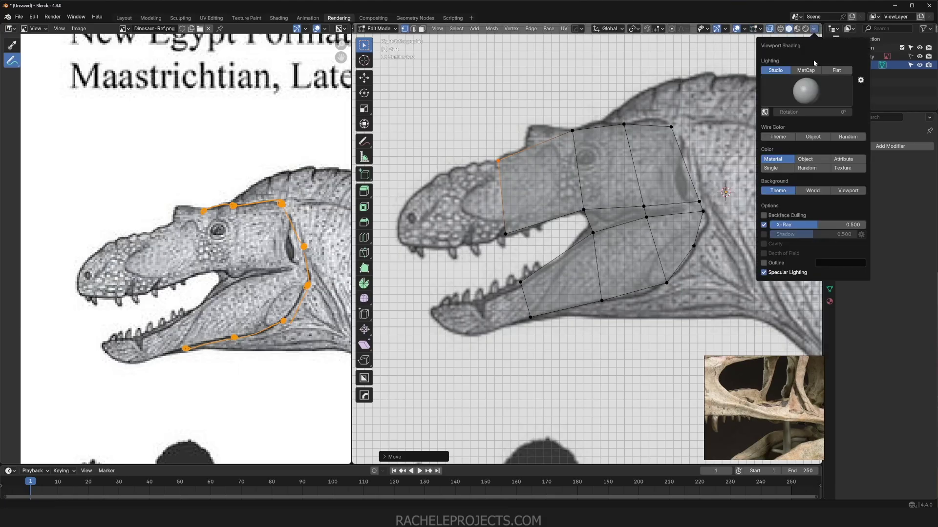
click(725, 29)
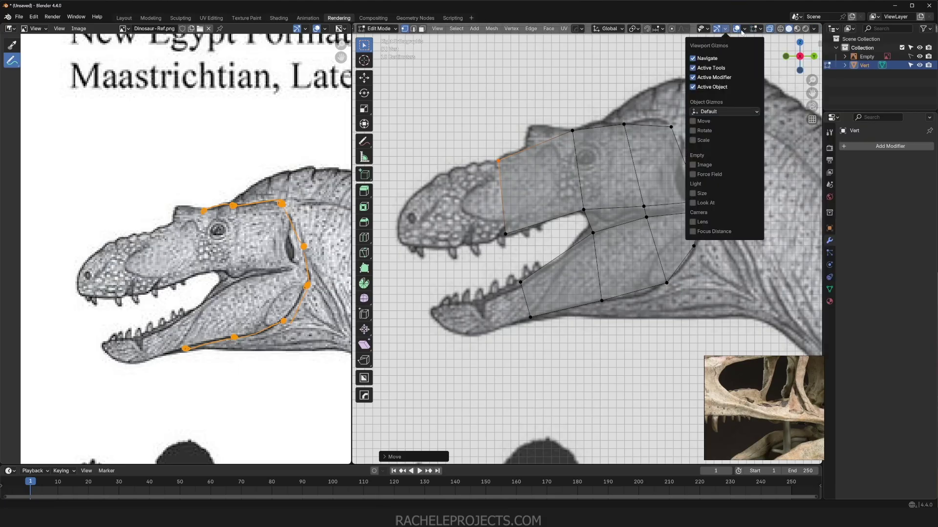
click(742, 29)
scroll(572, 279, down, 5)
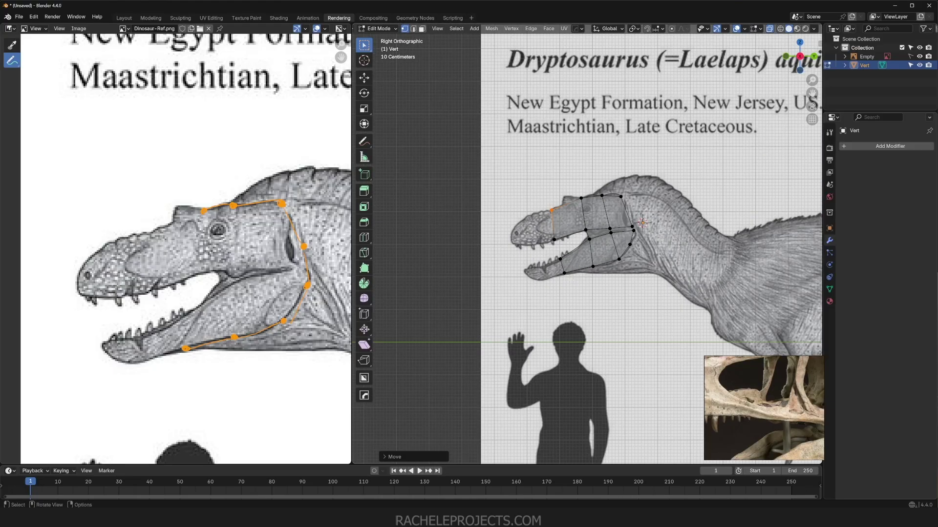
Step: View the head mesh as a solid in Object Mode, then resume editing it in the right side view
key(Tab)
key(alt+z)
middle_drag(566, 186, 602, 220)
key(KP_3)
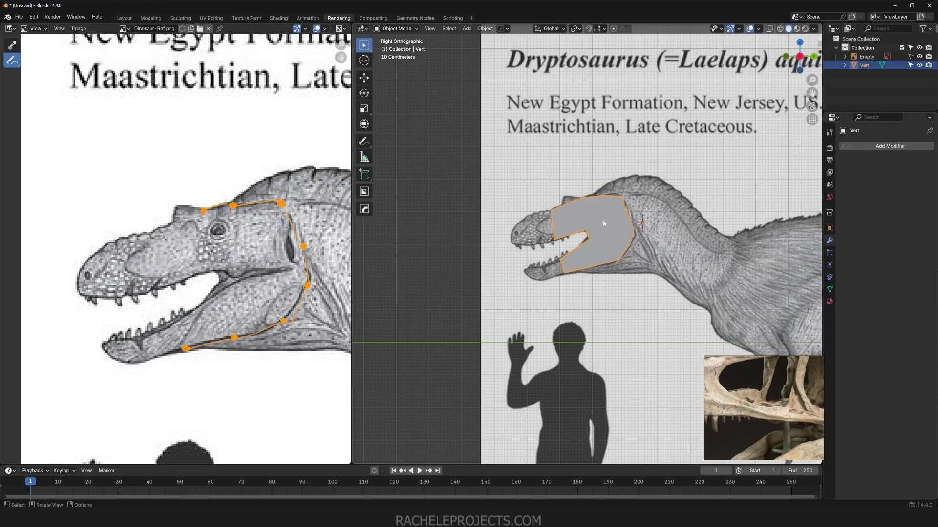
key(Tab)
scroll(603, 223, up, 5)
Step: Extrude the snout's front edge forward to the nose tip and fit its upper and lower vertices to the reference
click(512, 161)
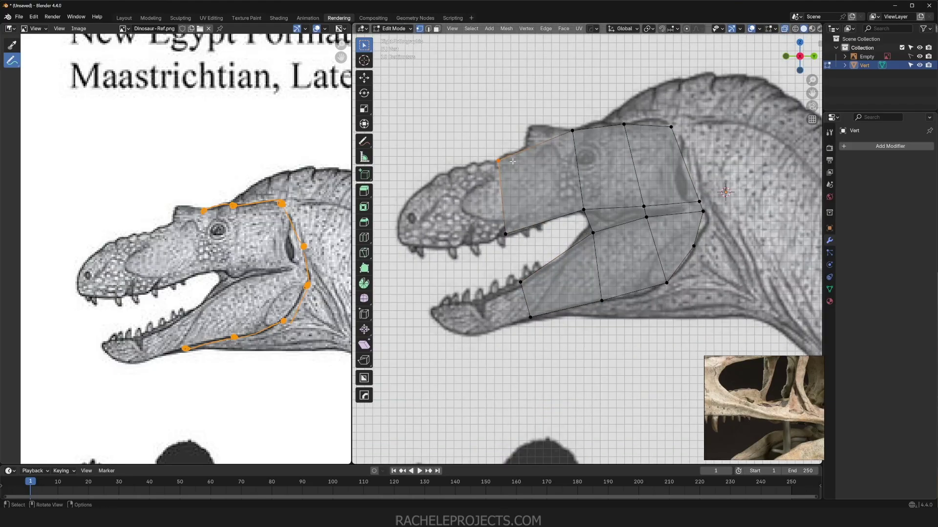
shift+middle_drag(512, 161, 554, 138)
key(g)
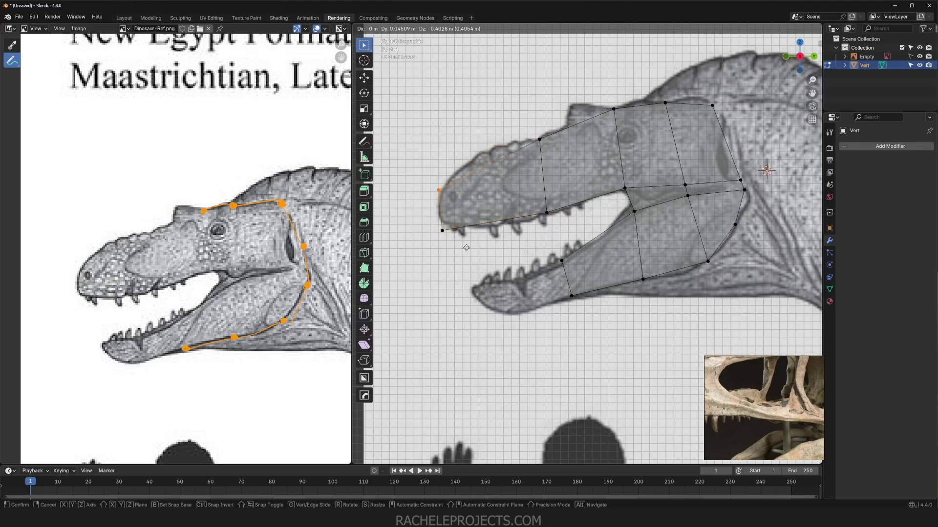
click(467, 253)
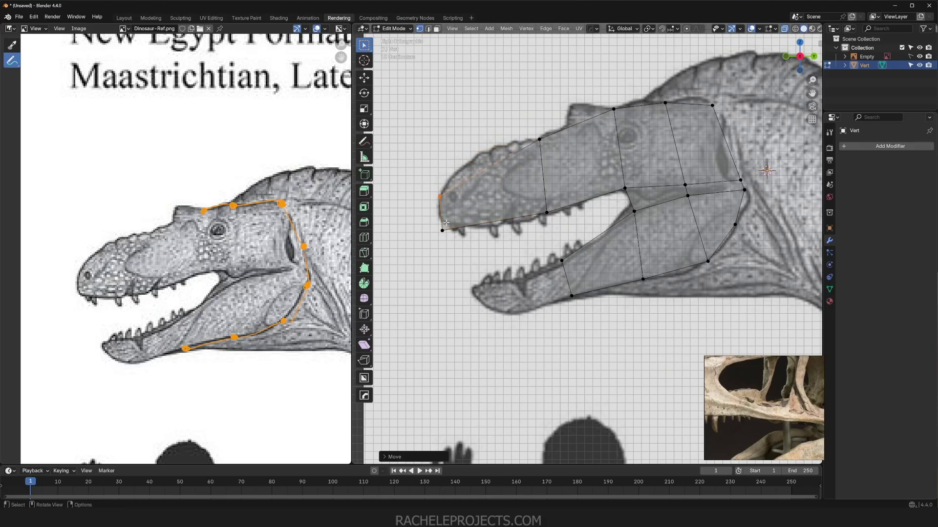
click(443, 229)
key(g)
click(457, 266)
Step: Extrude the lower jaw's front edge forward to the chin tip and scale it down to about 0.39
drag(559, 252, 626, 298)
key(e)
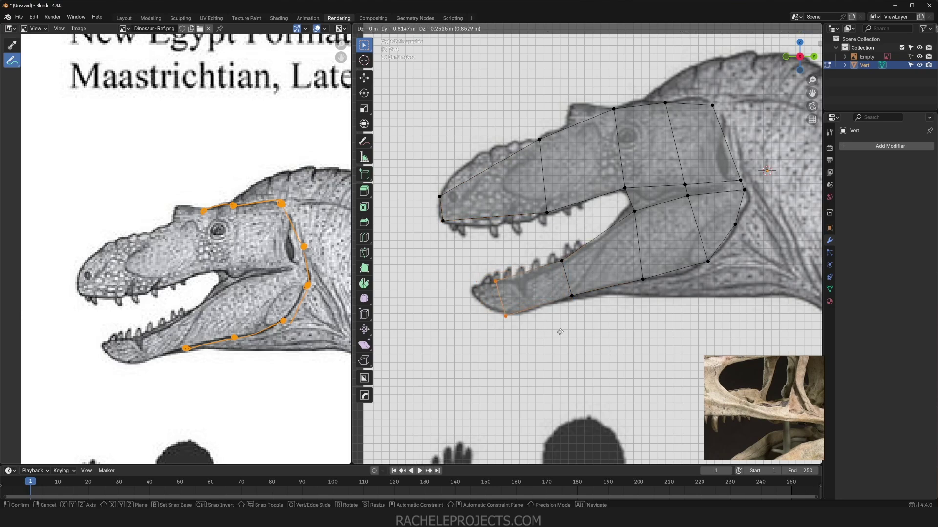
click(536, 327)
key(s)
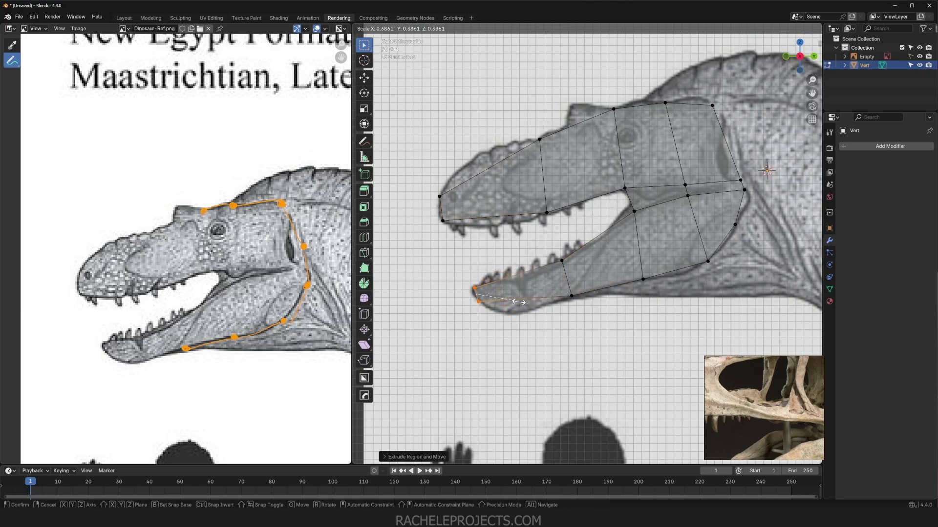
click(517, 302)
click(519, 325)
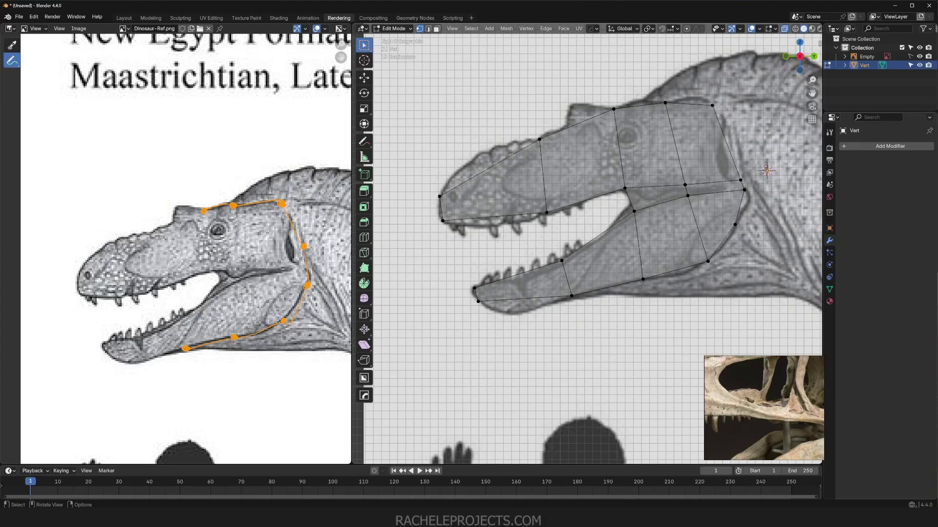
Step: Adjust the skull's top outline by moving the back corner, brow and middle vertices onto the reference drawing
drag(702, 76, 735, 131)
click(729, 141)
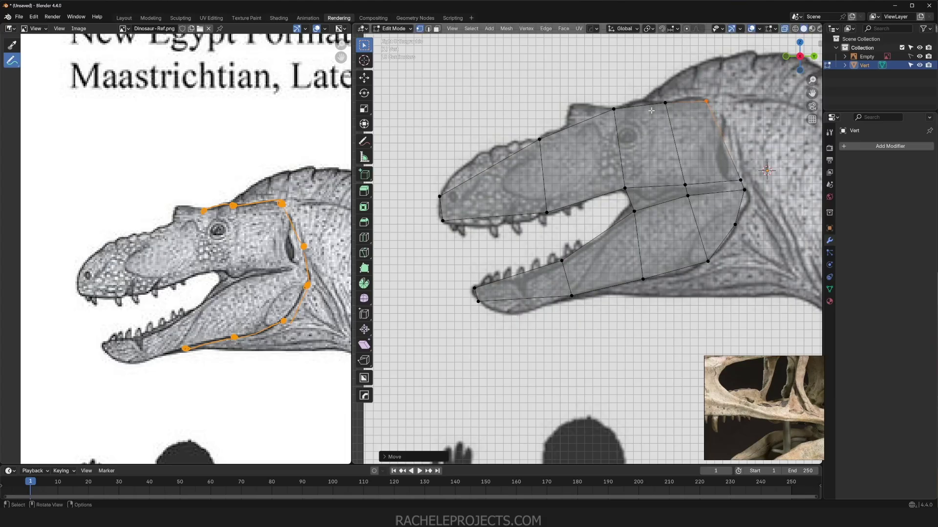
drag(598, 95, 636, 138)
key(g)
click(641, 130)
click(665, 102)
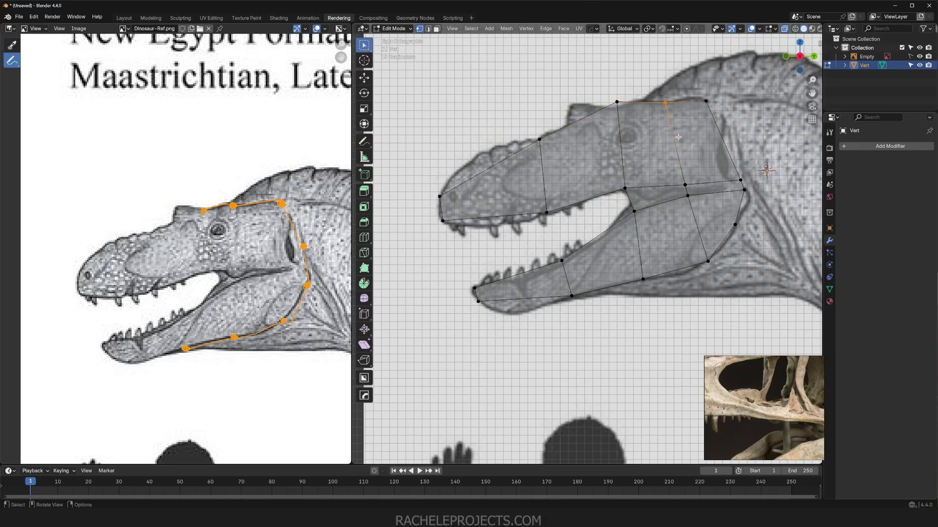
click(608, 88)
key(g)
click(612, 89)
Step: Select the whole flat profile and extrude it sideways to give half of the head its width
middle_drag(547, 180, 571, 201)
middle_drag(572, 234, 610, 188)
key(a)
key(g)
key(z)
key(z)
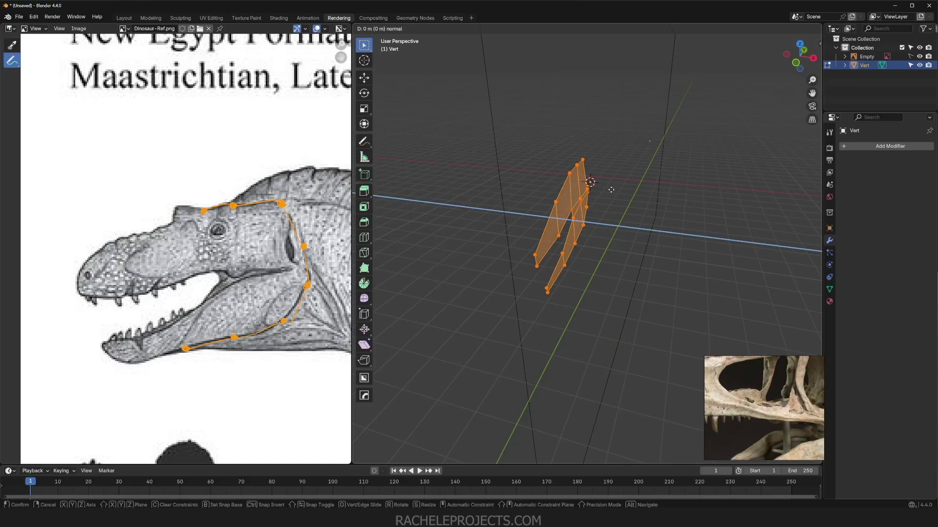
click(623, 215)
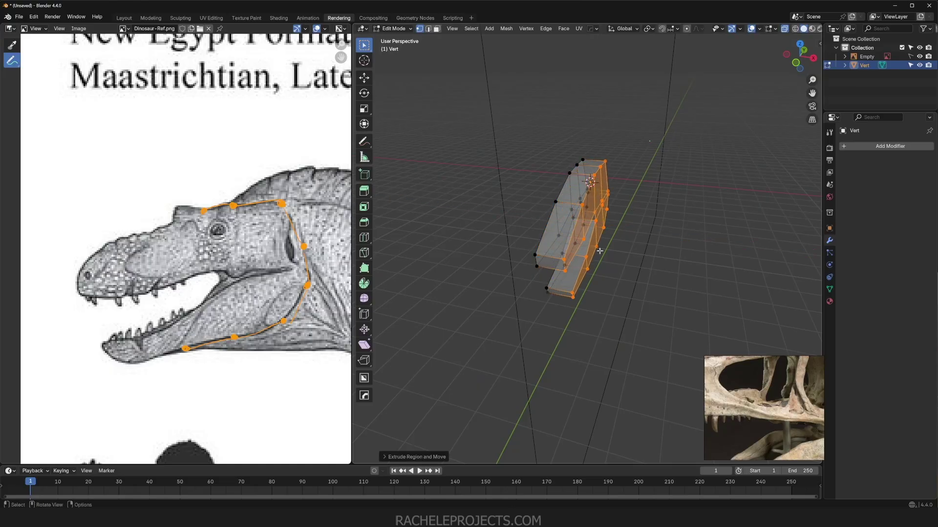
middle_drag(623, 215, 618, 277)
Step: Add a Mirror modifier on the X axis to the head object with Clipping enabled
key(Tab)
click(887, 147)
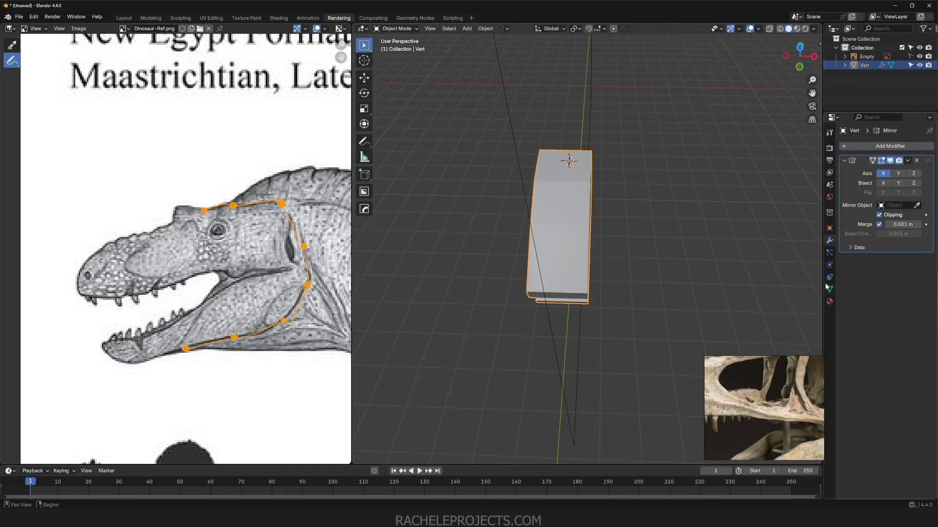
middle_drag(684, 259, 585, 222)
Step: Select the outer back column of vertices from skull top to jaw bottom and move it outward about 0.24 m along X
key(Tab)
click(582, 140)
middle_drag(581, 140, 567, 194)
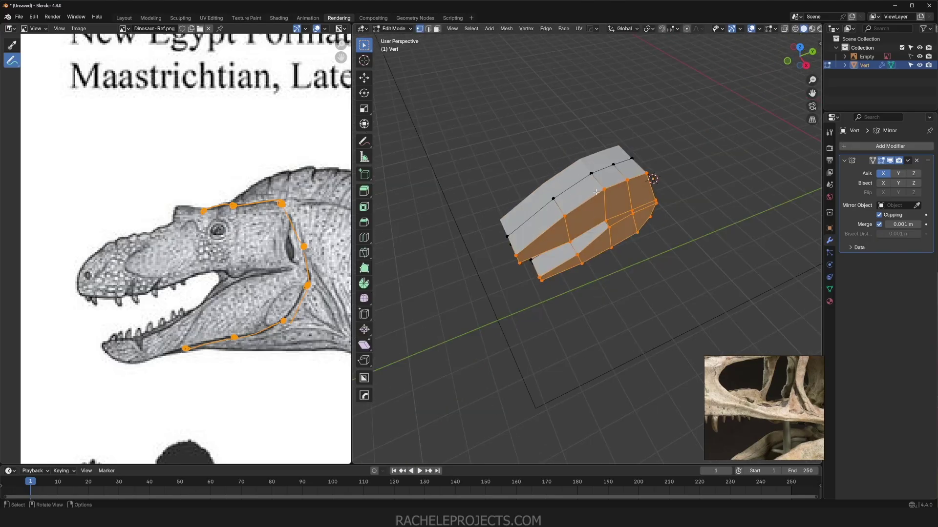
middle_drag(593, 226, 635, 215)
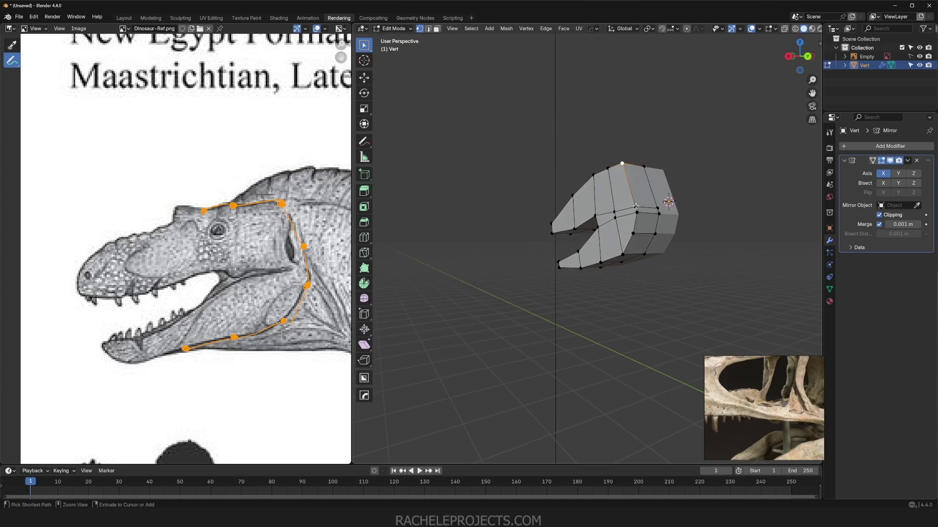
ctrl+click(636, 212)
middle_drag(617, 261, 572, 247)
key(g)
key(x)
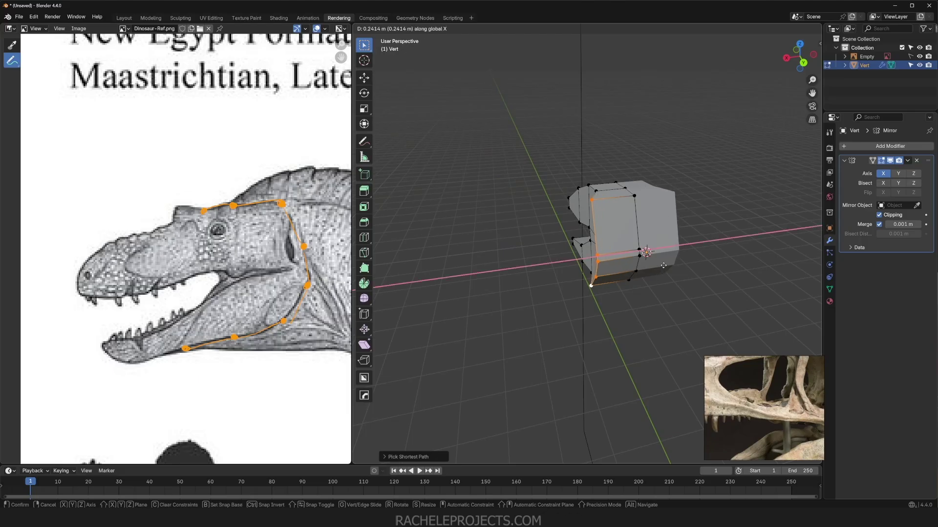
click(669, 270)
Step: Try to extrude the middle vertex of the skull's top edge up and back along the reference's neck outline
middle_drag(606, 266, 661, 212)
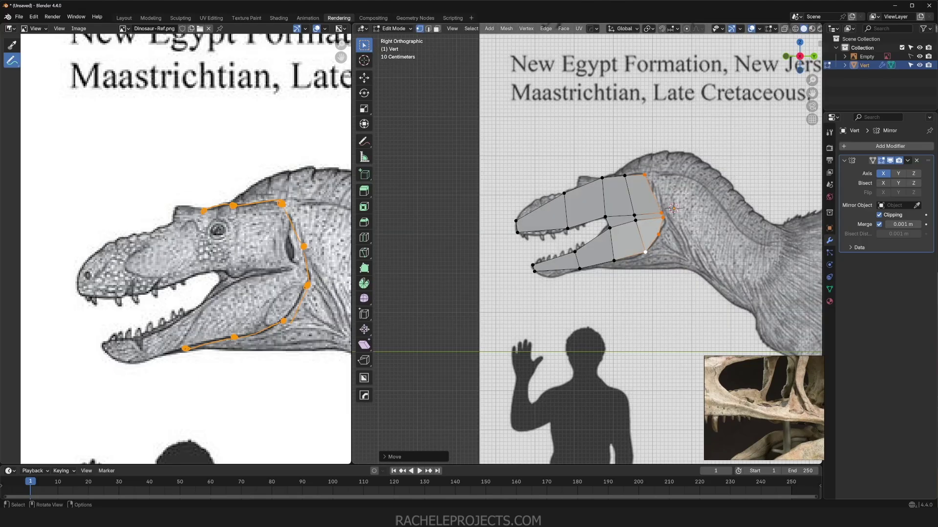
scroll(685, 194, up, 4)
shift+middle_drag(678, 116, 578, 213)
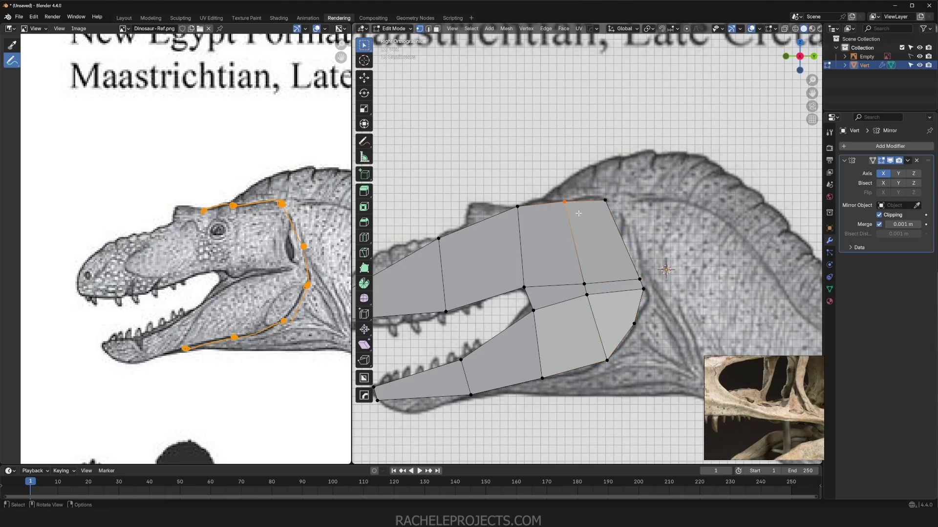
key(e)
click(624, 174)
key(e)
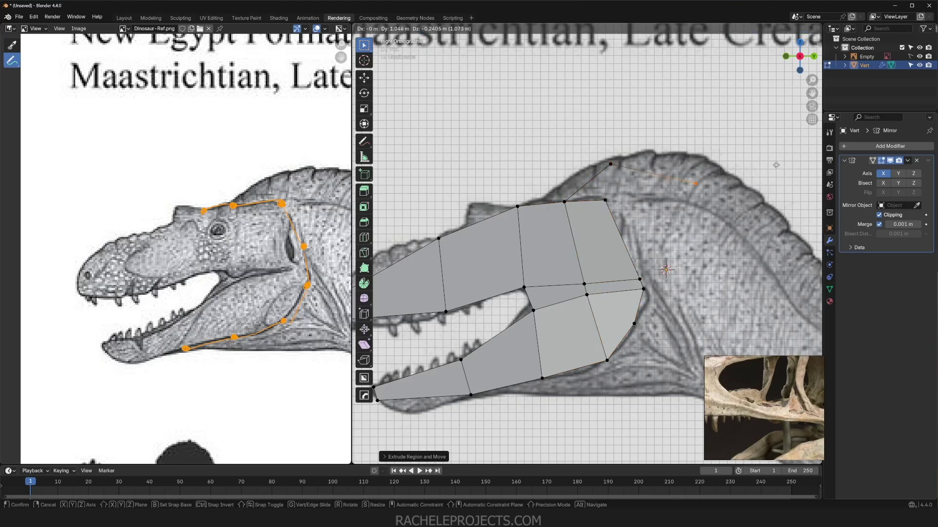
key(Escape)
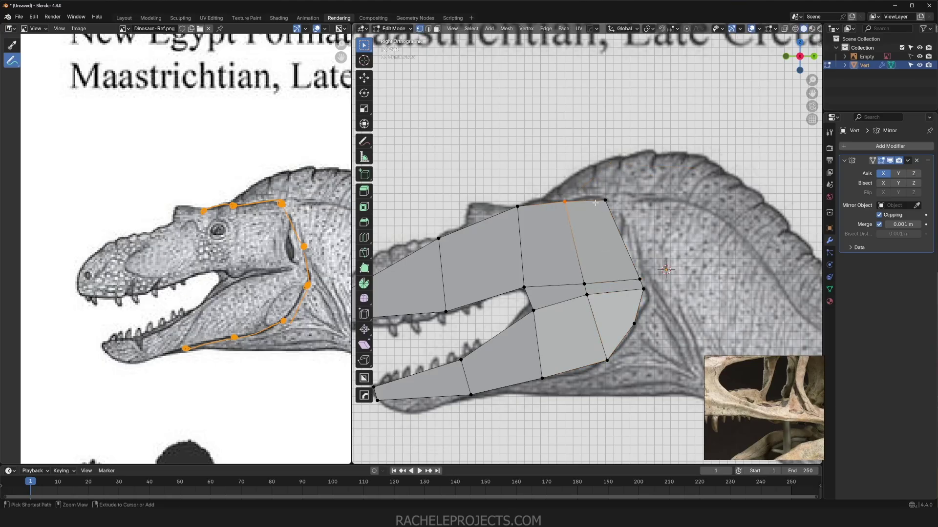
Step: Examine the mirrored head mesh from an angled perspective with X-ray display turned on
key(alt+z)
scroll(626, 330, down, 3)
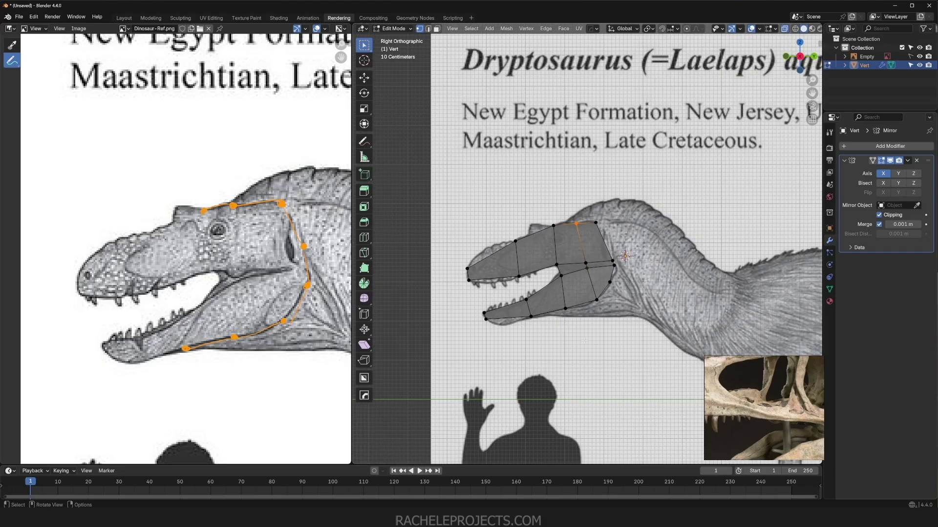
key(alt+z)
middle_drag(620, 315, 601, 248)
key(alt+z)
key(grave)
click(639, 310)
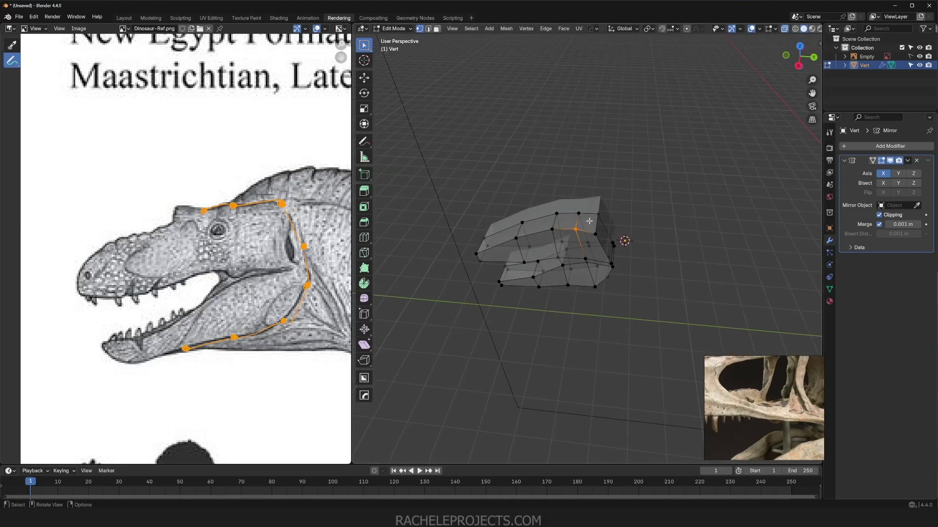
key(Tab)
key(Tab)
key(ctrl+r)
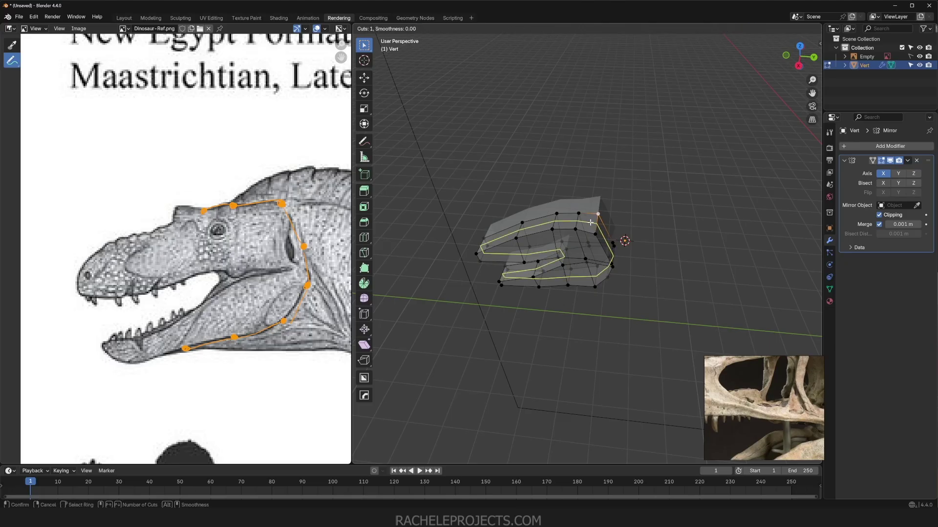
key(Escape)
Step: Add a loop cut along the full head profile, dividing the thickness between the outer side and the mirror centerline
key(KP_3)
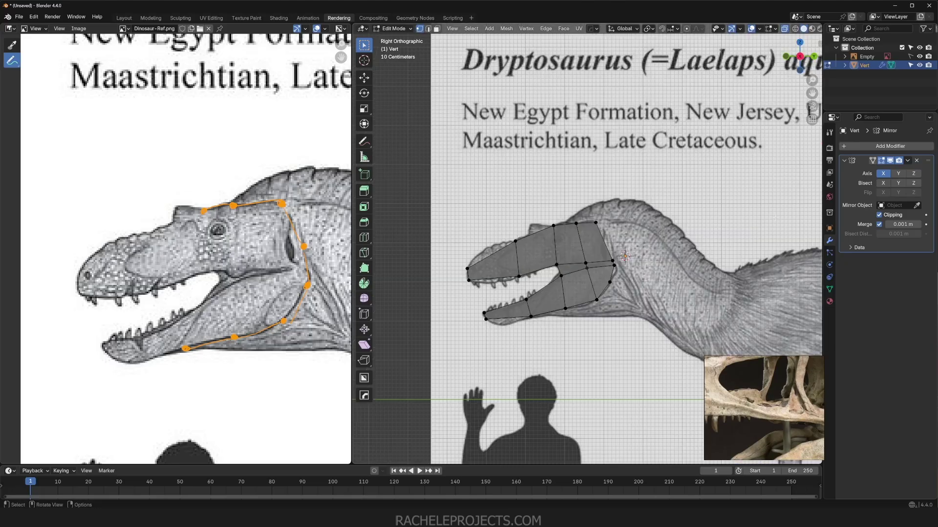
middle_drag(624, 233, 601, 234)
key(ctrl+r)
click(601, 234)
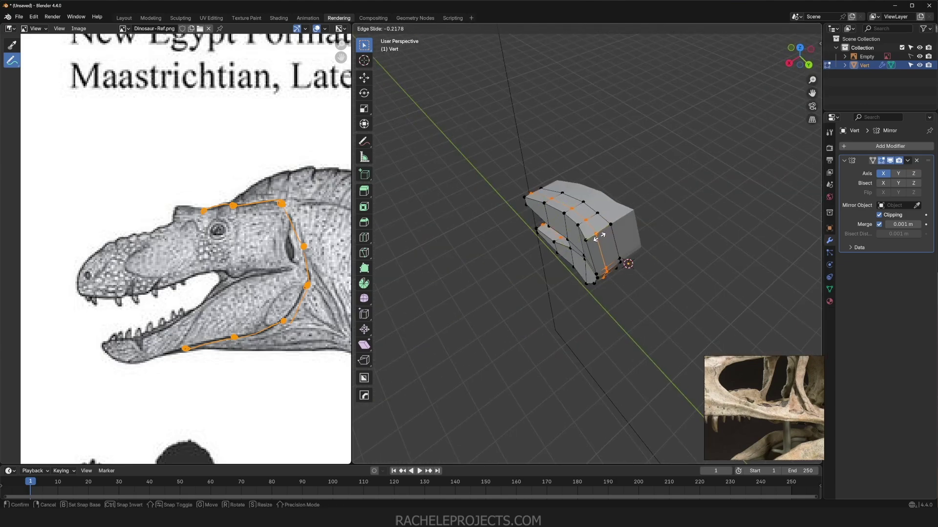
click(599, 237)
Step: Select the inner strip of faces beside the mirror centerline, from the rear skull top down the back and along the jaw underside
key(3)
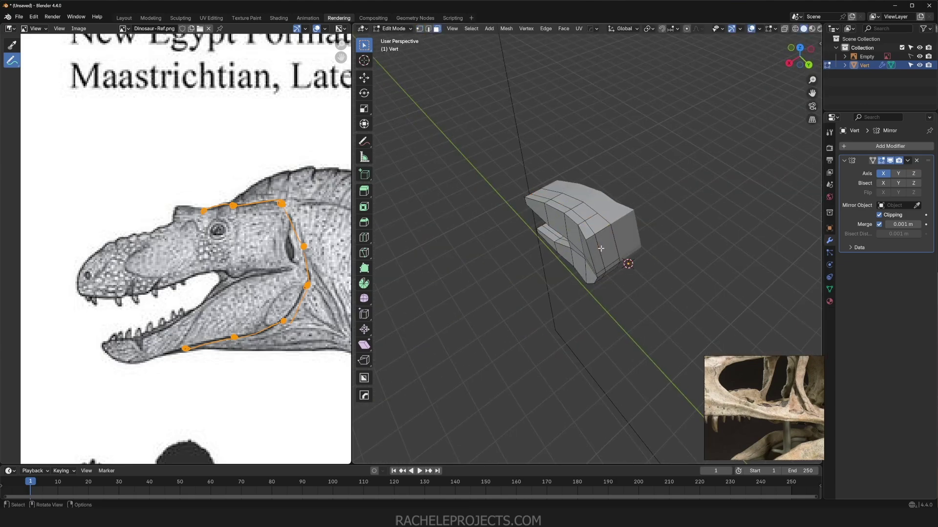
click(602, 229)
middle_drag(601, 227, 613, 262)
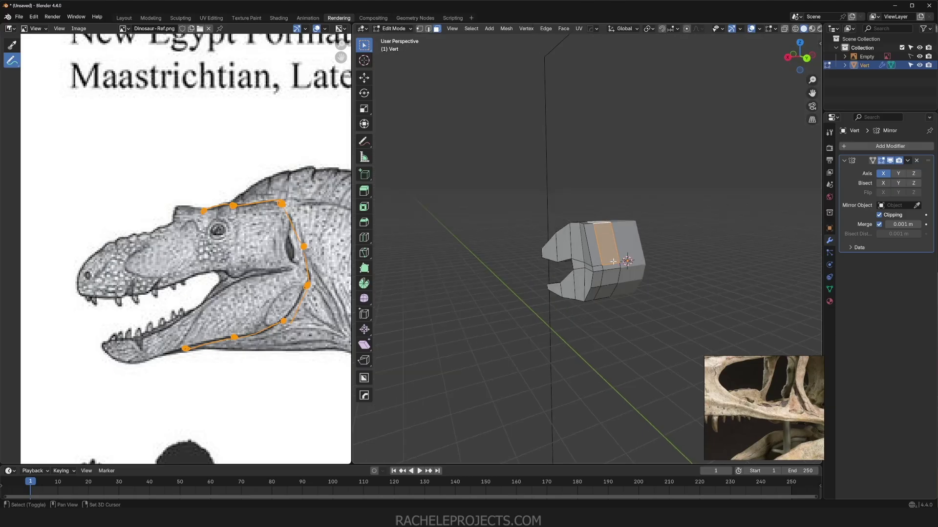
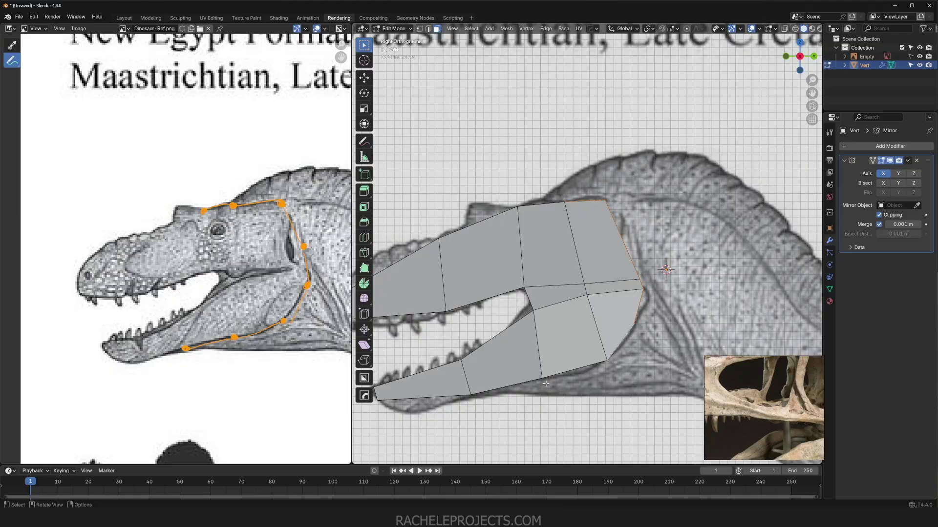
scroll(545, 384, down, 4)
middle_drag(546, 383, 605, 289)
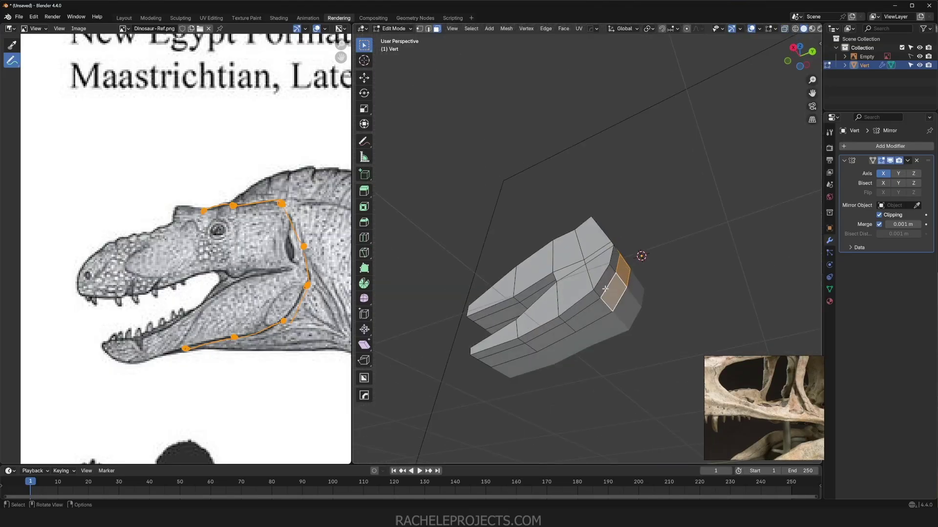
shift+click(584, 315)
shift+click(552, 342)
middle_drag(492, 360, 528, 356)
key(KP_3)
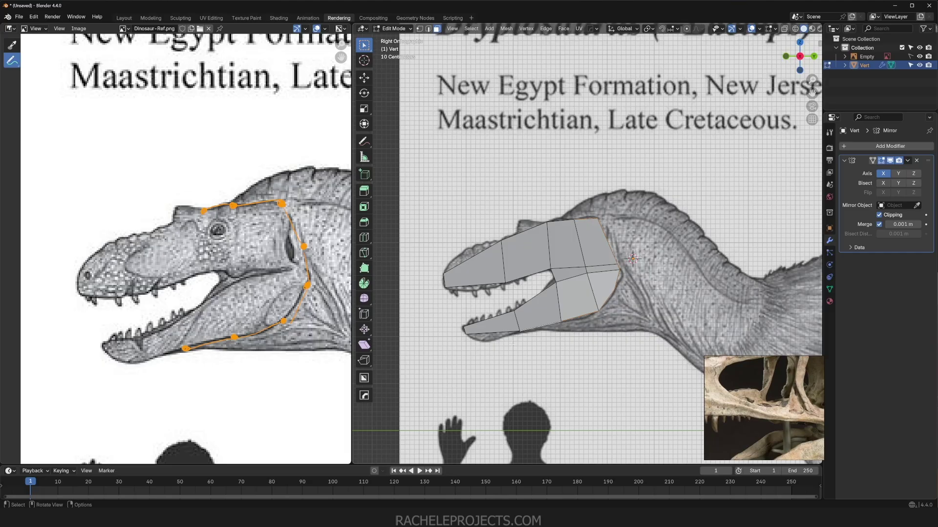
Step: Check the selected face strip against the side reference with X-ray display on and off
key(alt+z)
key(alt+z)
key(alt+z)
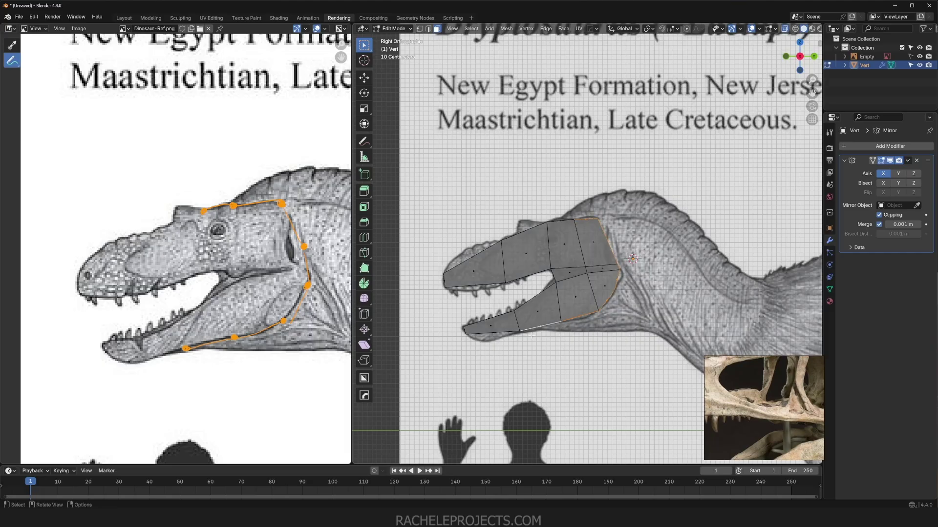
key(alt+z)
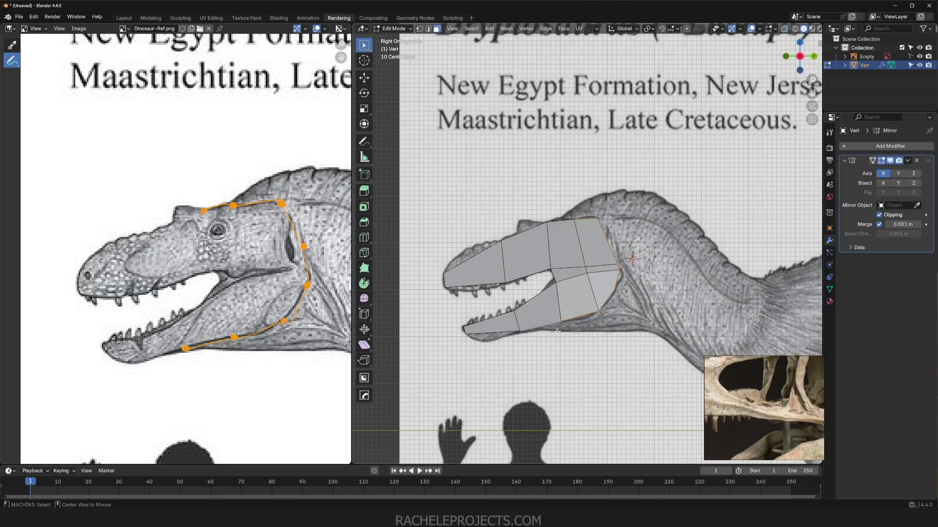
scroll(558, 329, down, 2)
scroll(569, 316, up, 3)
scroll(568, 316, down, 3)
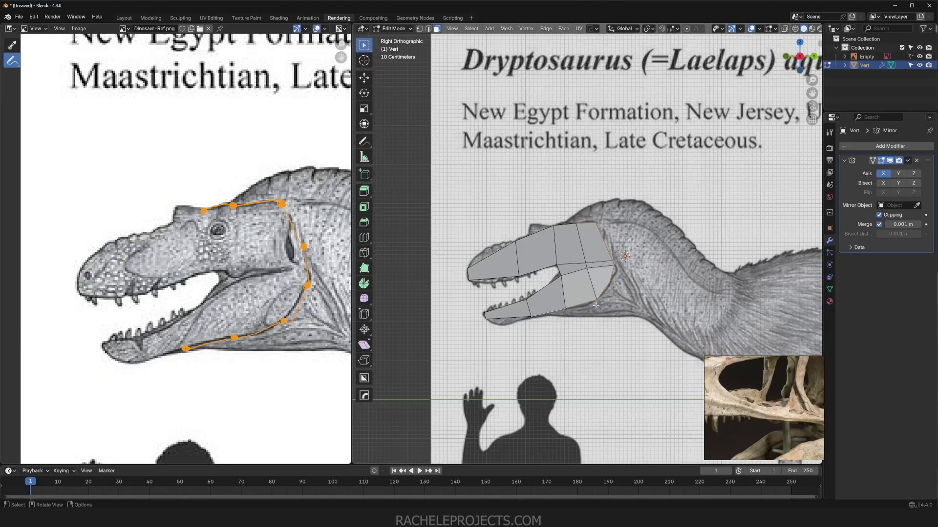
middle_drag(610, 298, 593, 325)
Step: Extrude the selected face strip backward in the side view to start the neck over the reference
key(KP_3)
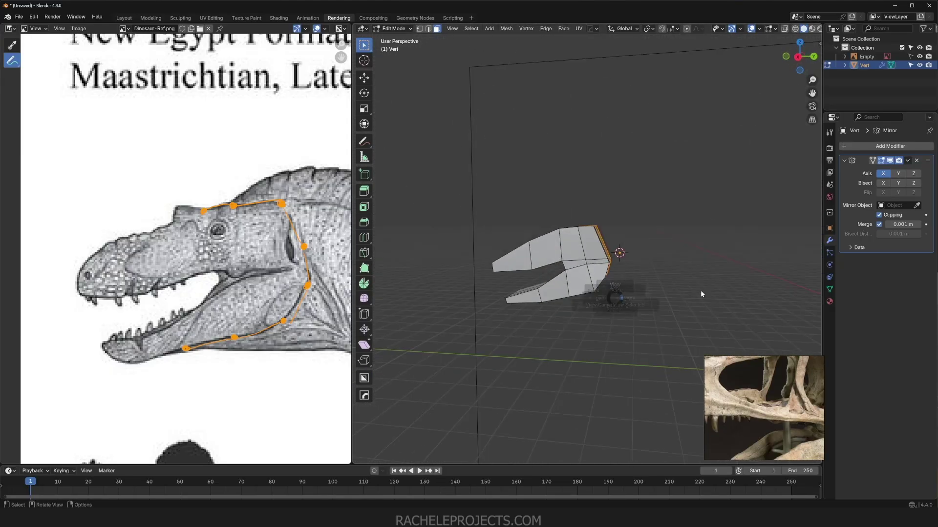
key(e)
click(672, 279)
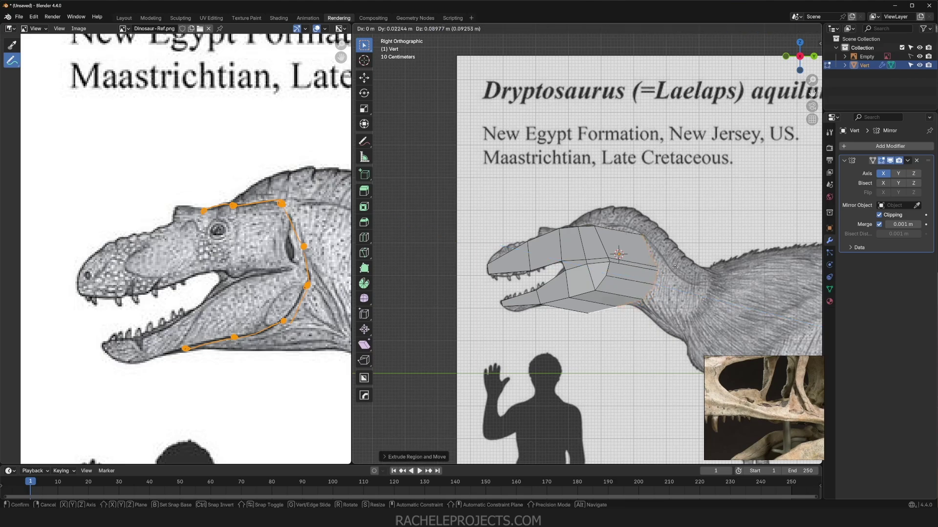
key(g)
click(660, 258)
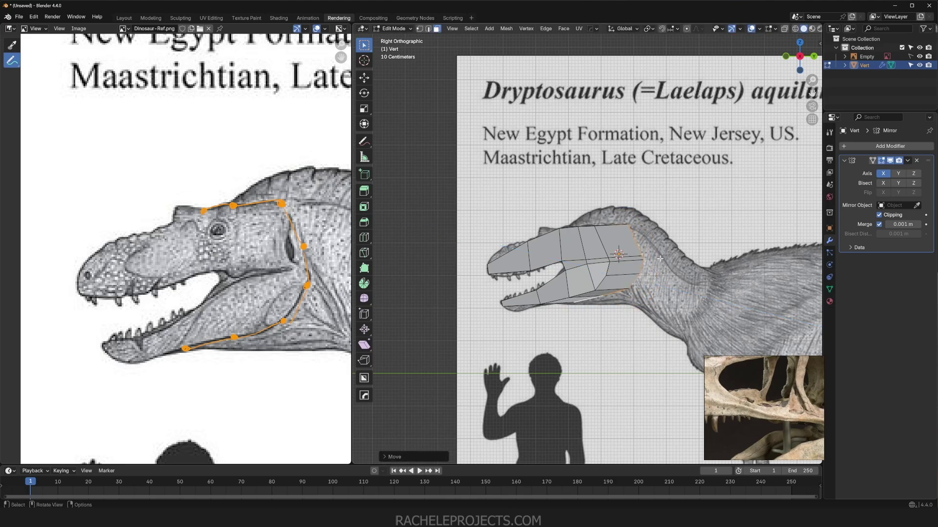
Step: Scale up the extruded neck faces and move them up toward the top of the reference's neck outline
key(s)
click(715, 294)
key(g)
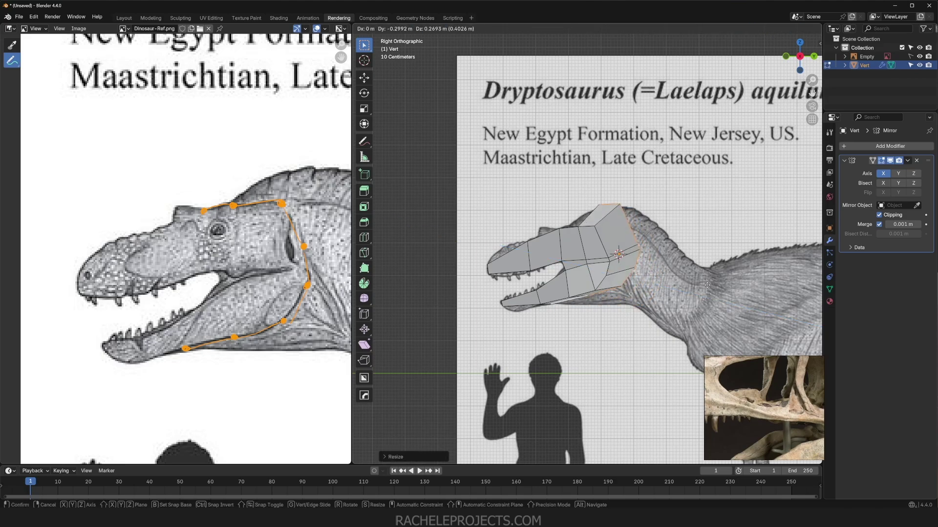
click(712, 290)
Step: Move the two front vertices on the extrusion's underside onto the reference's throat line below the jaw
scroll(659, 302, down, 2)
scroll(609, 318, up, 4)
middle_drag(609, 318, 564, 349)
key(KP_3)
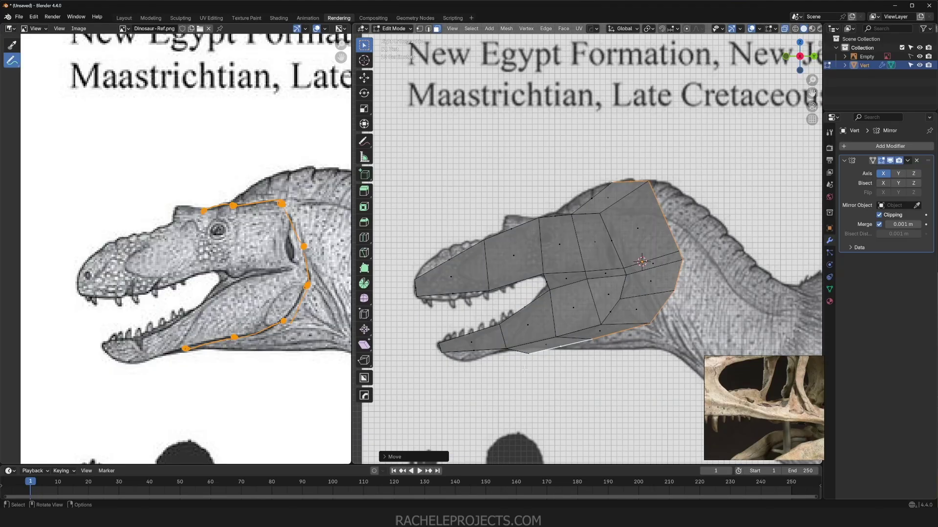
drag(523, 349, 536, 369)
key(g)
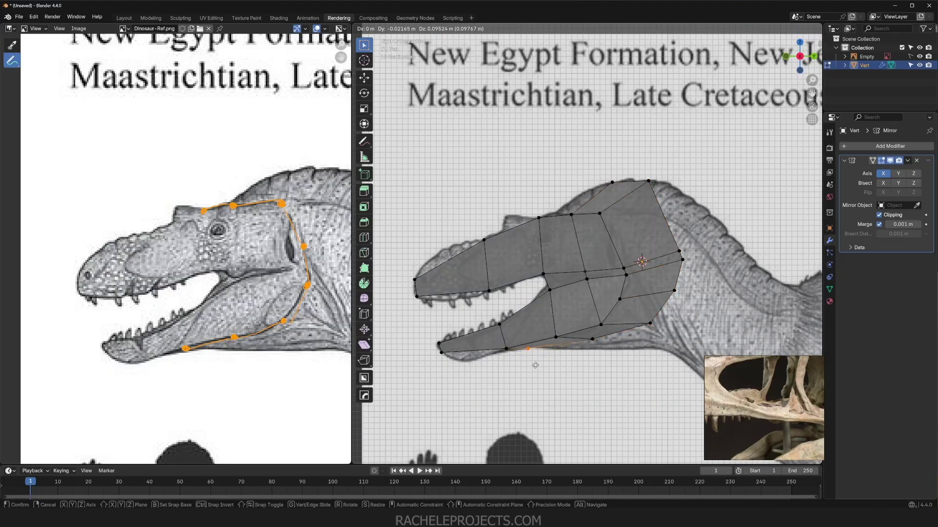
click(535, 364)
drag(587, 334, 604, 365)
key(g)
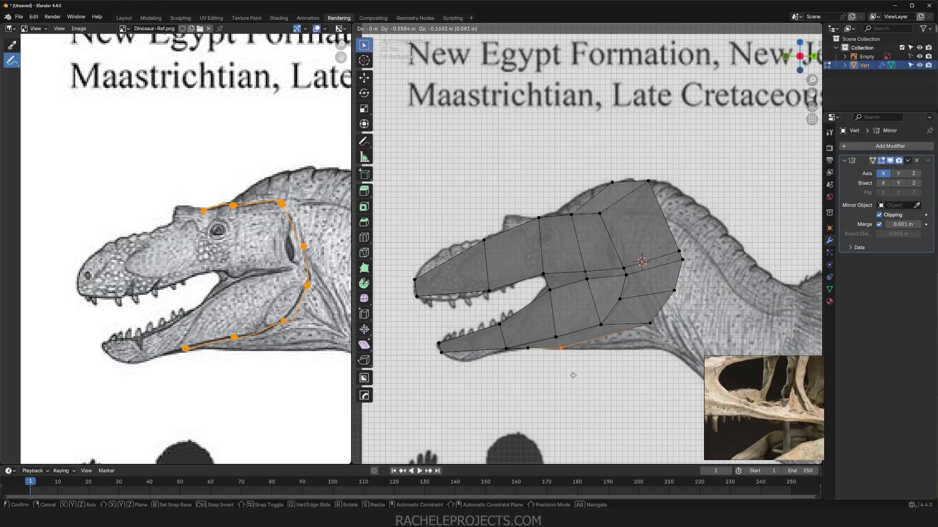
click(573, 376)
Step: Move the next two rear underside vertices of the extrusion down and forward onto the throat line
click(530, 347)
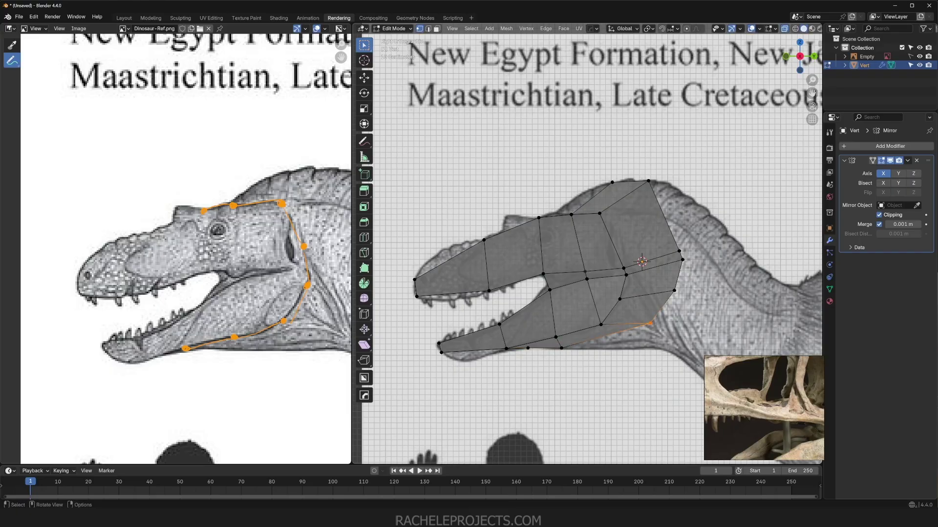
key(g)
click(609, 397)
key(g)
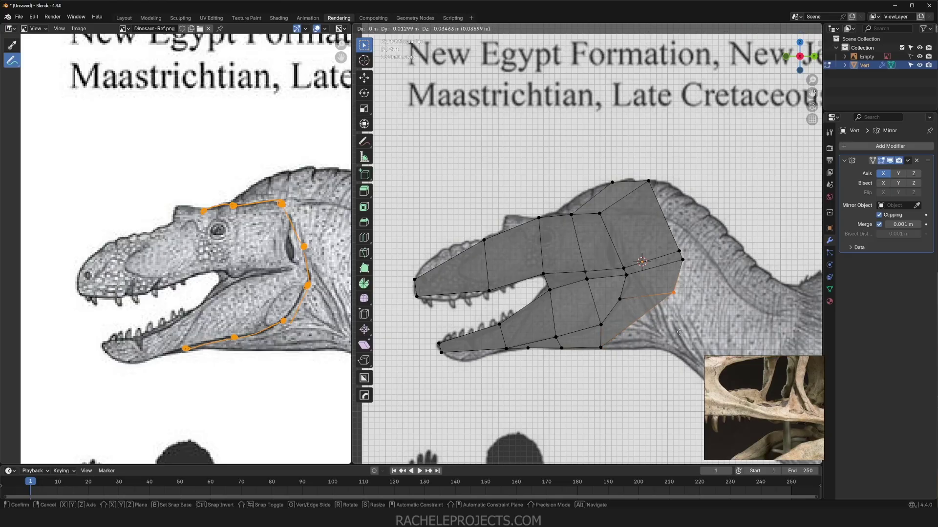
click(697, 257)
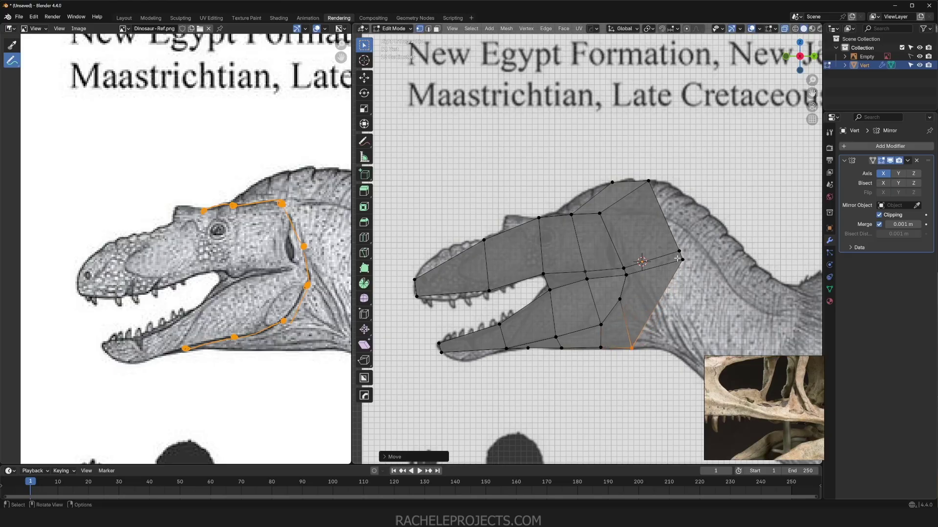
Step: Move the two middle vertices of the neck's back edge forward and down to space them evenly
click(680, 259)
key(g)
click(662, 296)
click(679, 251)
key(g)
click(674, 267)
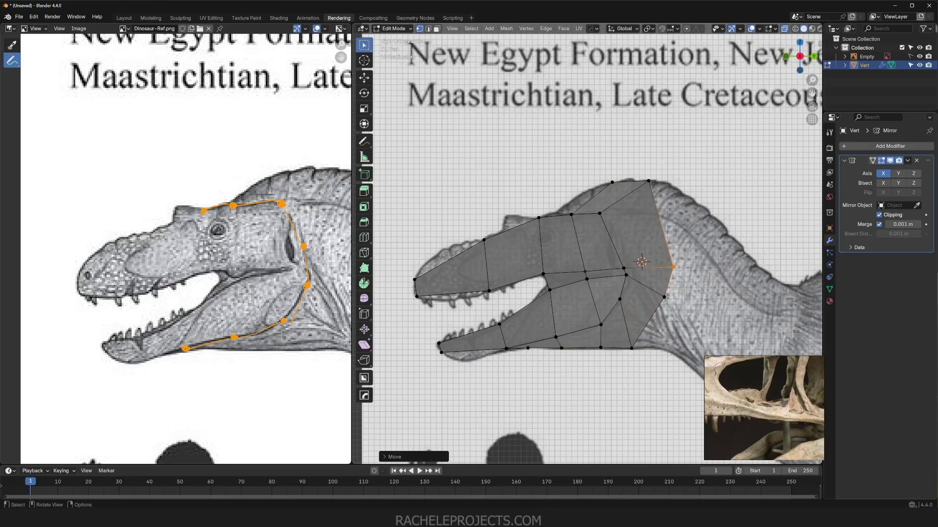
Step: Reposition the extruded top vertices behind the skull, bringing the rear corner down to skull-top level
drag(662, 164, 603, 192)
key(g)
click(645, 222)
key(g)
click(622, 195)
Step: Reposition the upper crest vertex along the reference's upper neck outline
mouse_move(630, 203)
middle_down()
mouse_move(599, 245)
mouse_move(627, 200)
mouse_move(631, 216)
middle_up()
click(630, 179)
key(g)
right_click(622, 171)
shift+click(621, 180)
key(g)
click(588, 174)
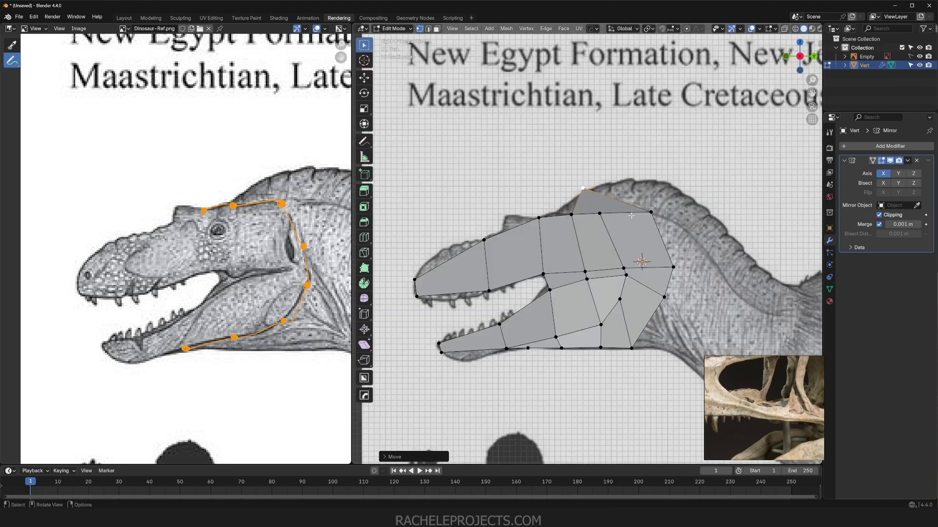
key(g)
click(653, 241)
Step: Try to raise the neck's upper rear corner vertex toward the crest
click(650, 212)
key(g)
click(639, 185)
middle_drag(476, 251, 569, 236)
key(ctrl+z)
key(ctrl+z)
key(ctrl+z)
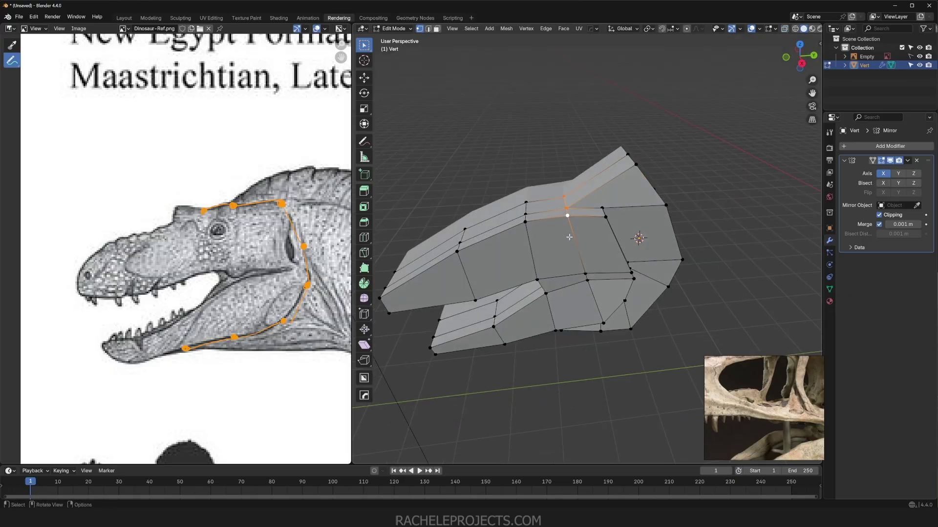
Step: Slide the selected skull-top vertices forward along the top edge, to where the neck outline begins to rise
key(KP_3)
key(g)
key(g)
click(583, 207)
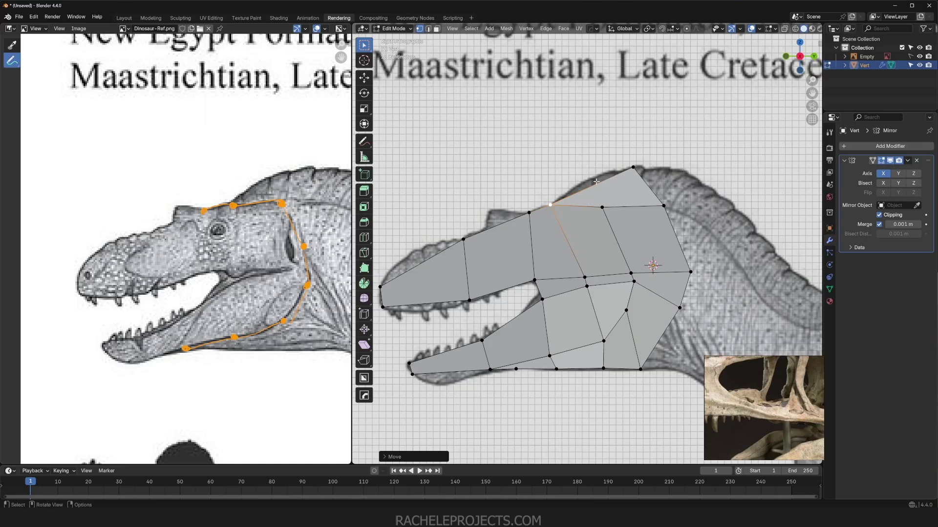
key(ctrl+r)
scroll(652, 297, up, 3)
scroll(652, 297, down, 3)
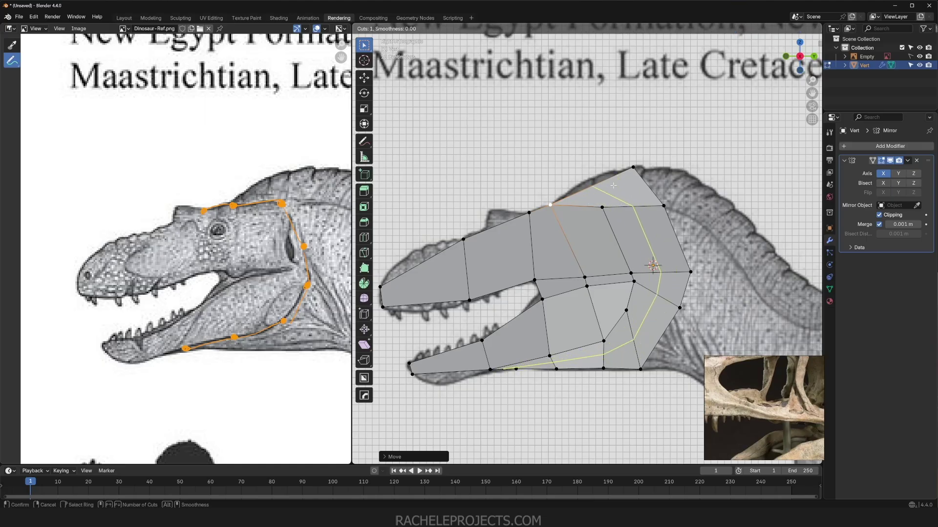
key(Escape)
Step: Select the edge path separating head from neck, from the skull top down behind the jaw to its underside, and mark it
key(2)
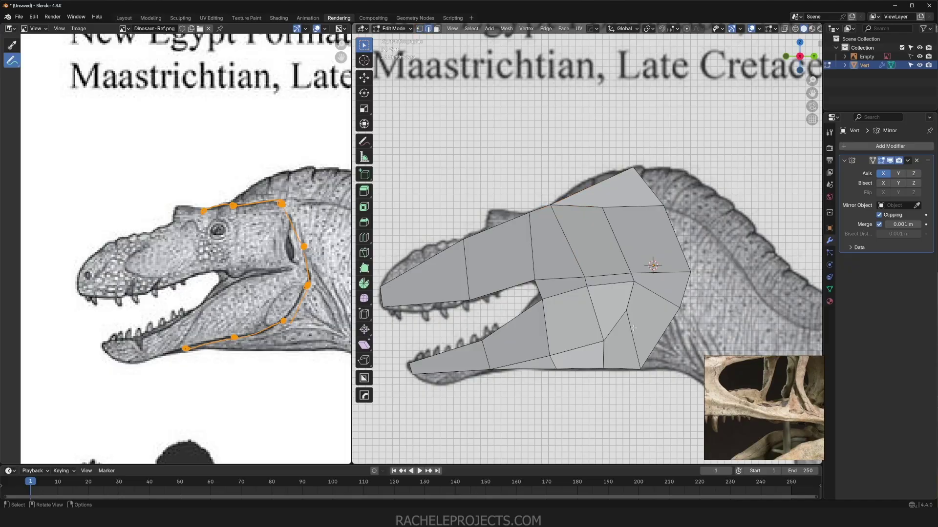
key(alt+z)
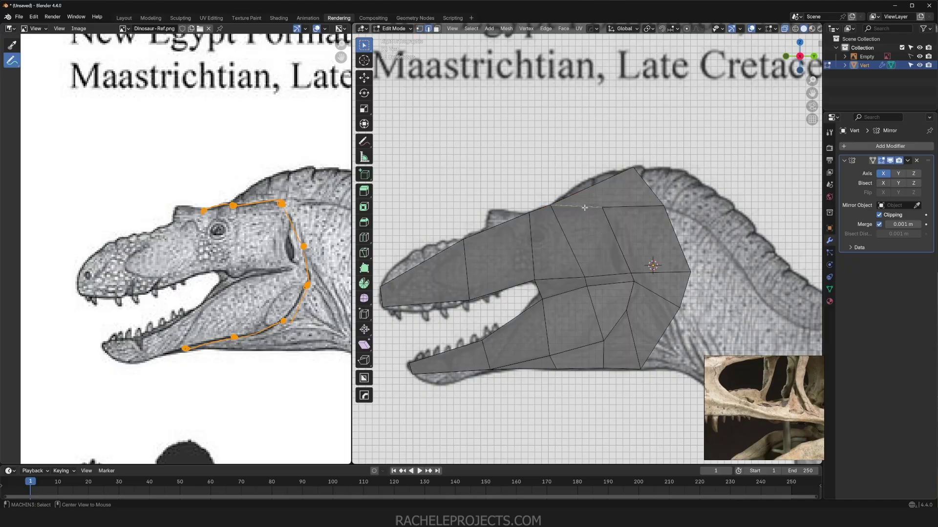
key(alt+z)
middle_drag(584, 208, 613, 238)
ctrl+click(613, 238)
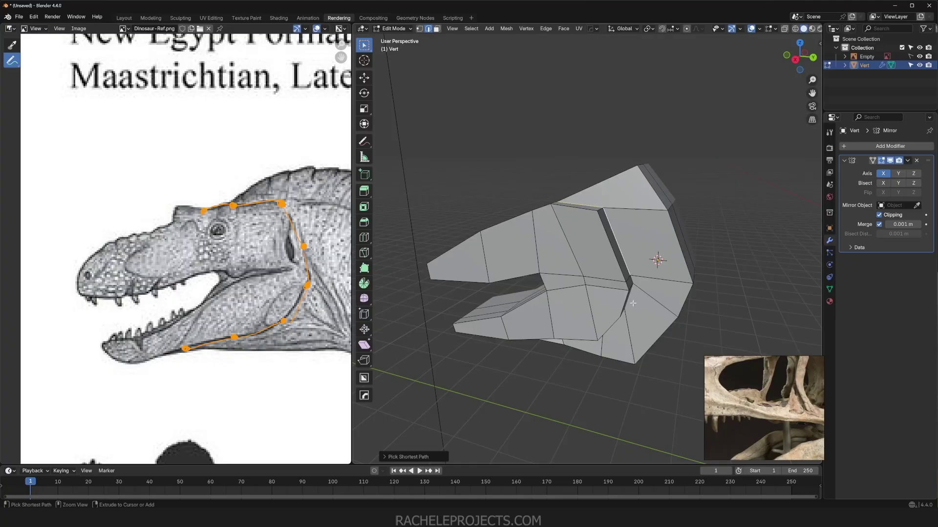
middle_drag(633, 303, 625, 326)
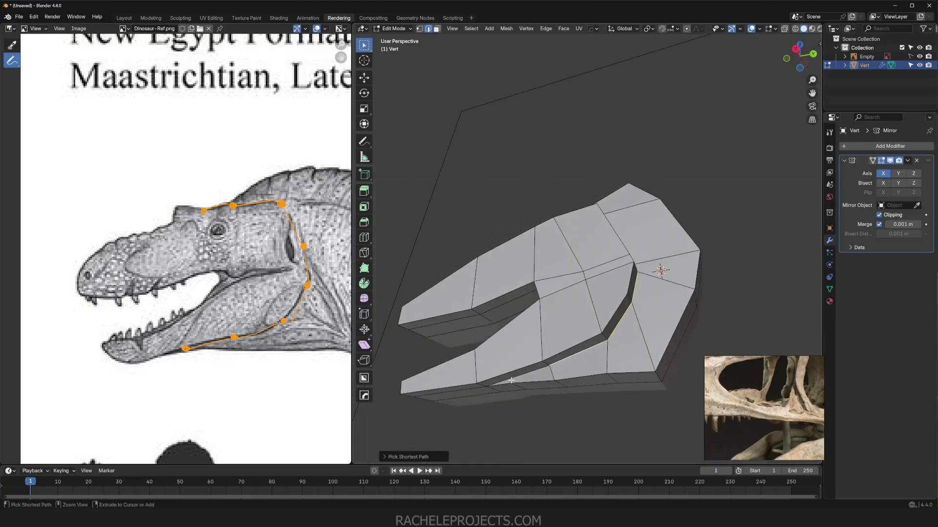
middle_drag(585, 360, 803, 273)
right_click(572, 319)
Step: Add a centered loop cut through the extruded neck section, from the crest down to the throat
key(ctrl+r)
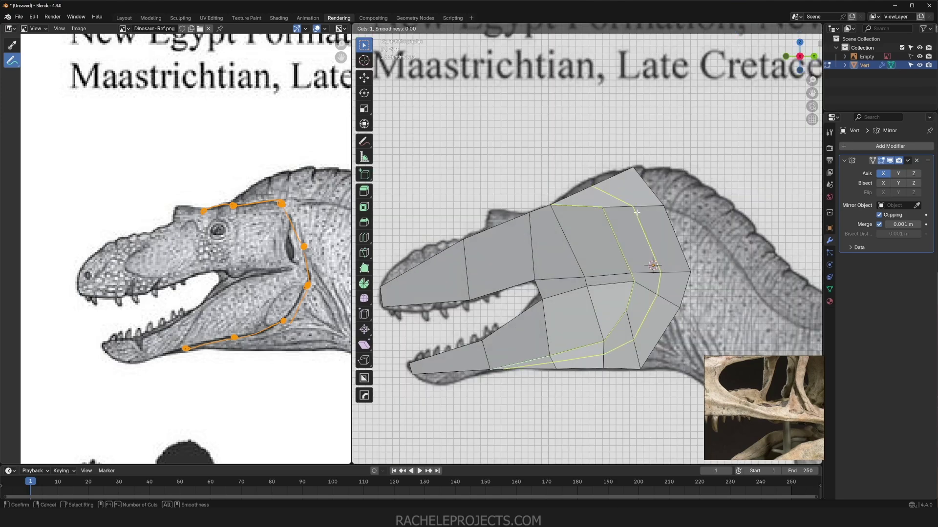
click(636, 213)
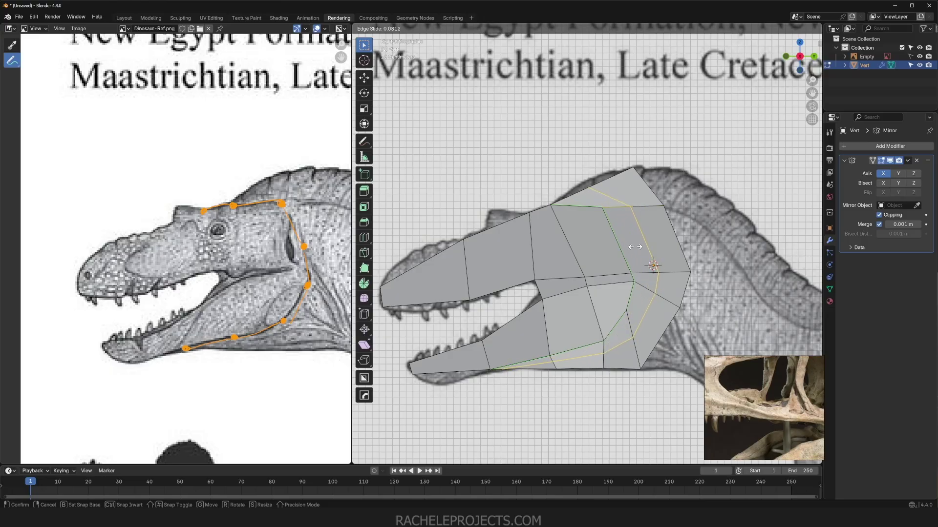
click(635, 248)
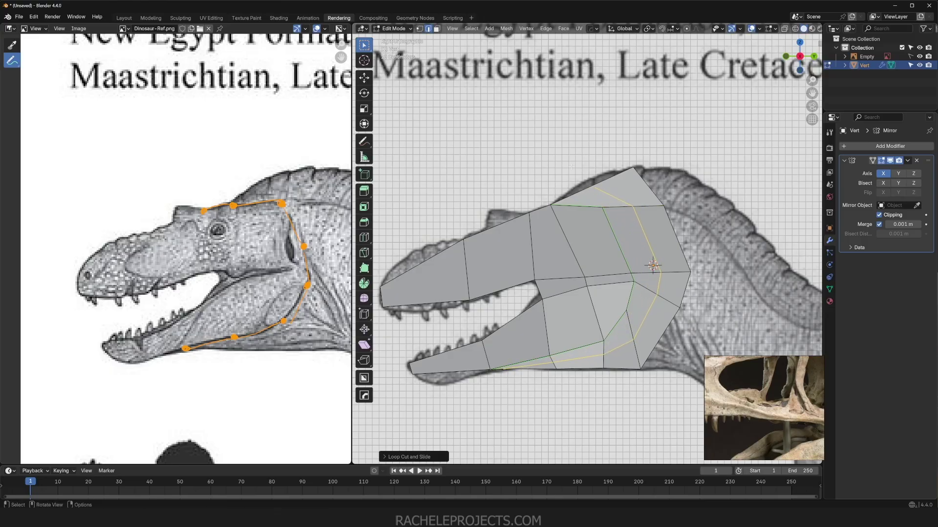
Step: Move the neck loop's crest vertex up onto the head outline and shift its underside vertex slightly back to the throat line
key(1)
key(alt+z)
click(606, 190)
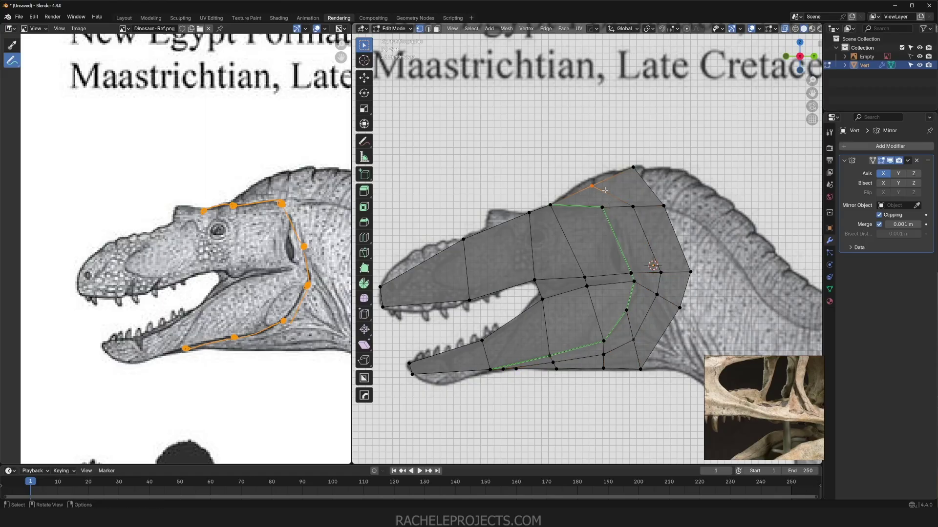
key(g)
click(603, 185)
click(602, 368)
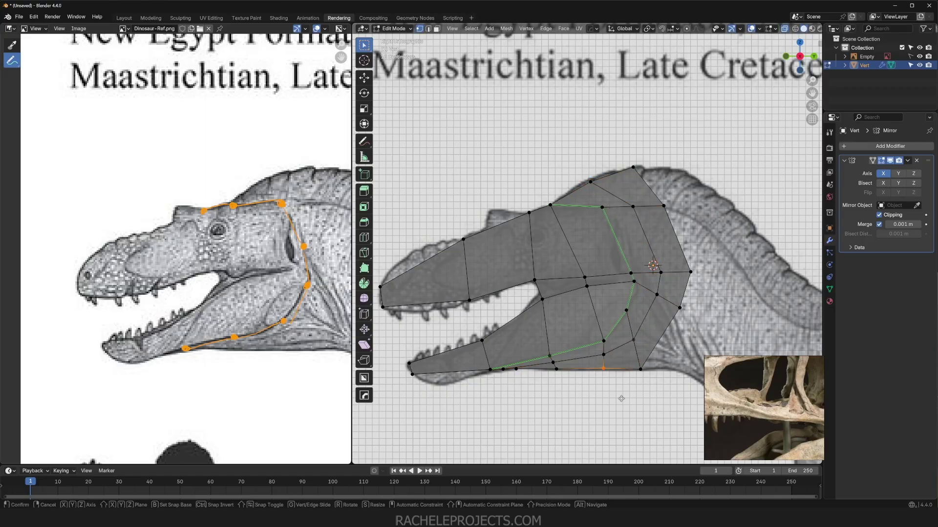
key(g)
click(628, 399)
Step: Shift the neck's lower rear corner backward and raise the vertices behind the jaw to even out the neck loops
drag(652, 387, 674, 386)
drag(679, 308, 685, 296)
drag(656, 294, 658, 286)
key(g)
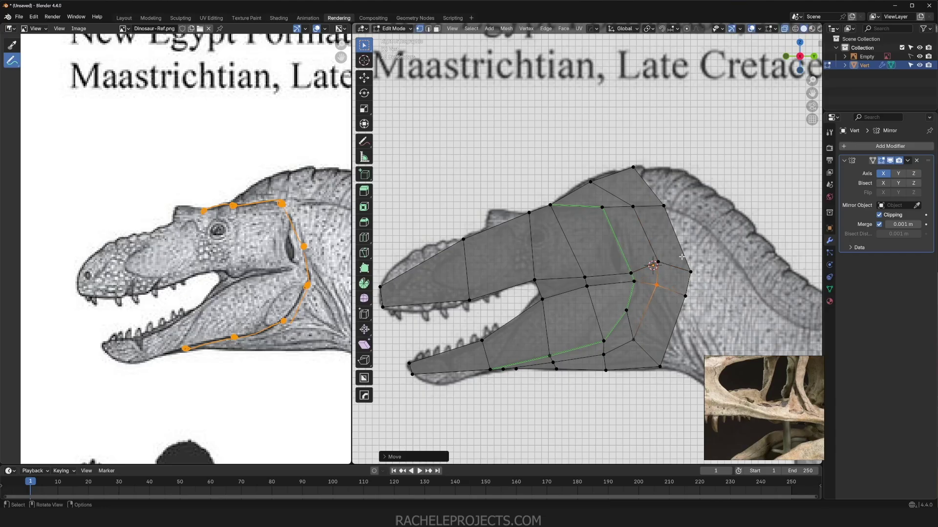
click(660, 274)
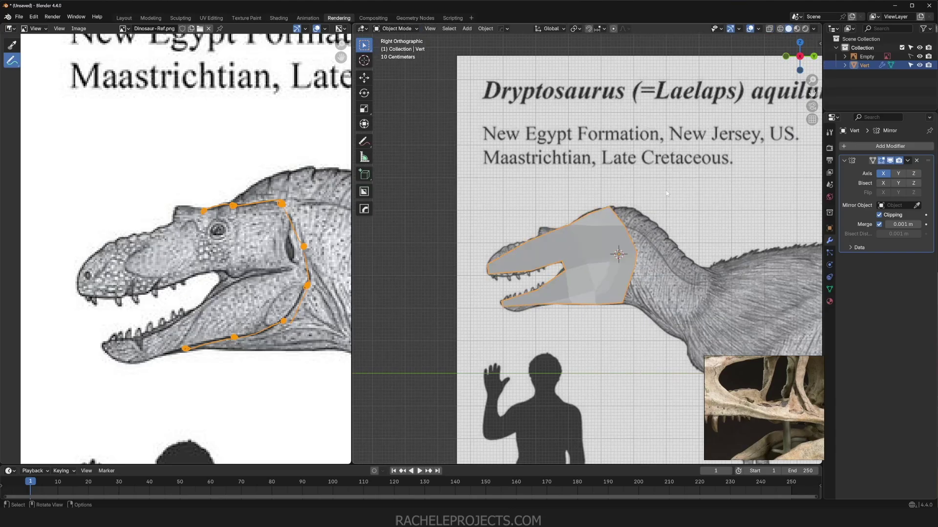
Step: Select the front end faces of the snout and the lower jaw
middle_drag(667, 189, 604, 327)
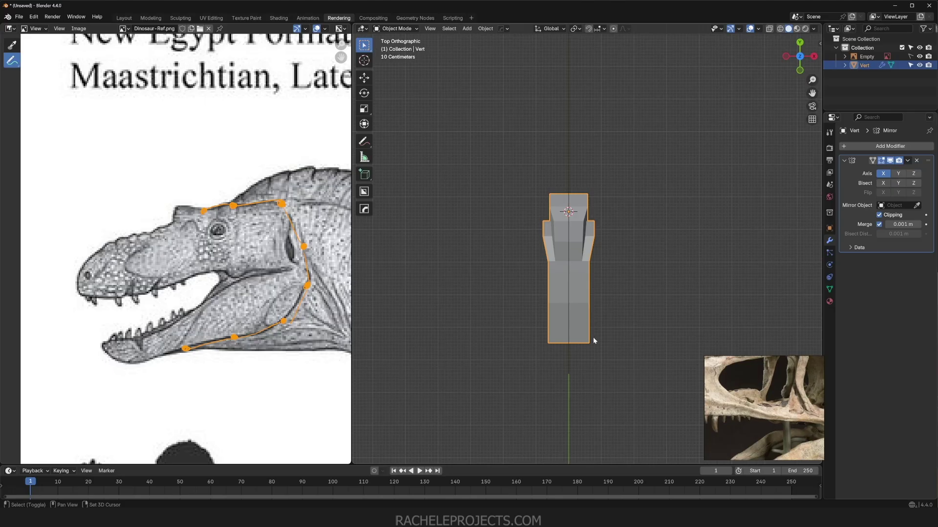
key(Tab)
middle_drag(623, 351, 608, 278)
key(alt+z)
scroll(607, 278, up, 2)
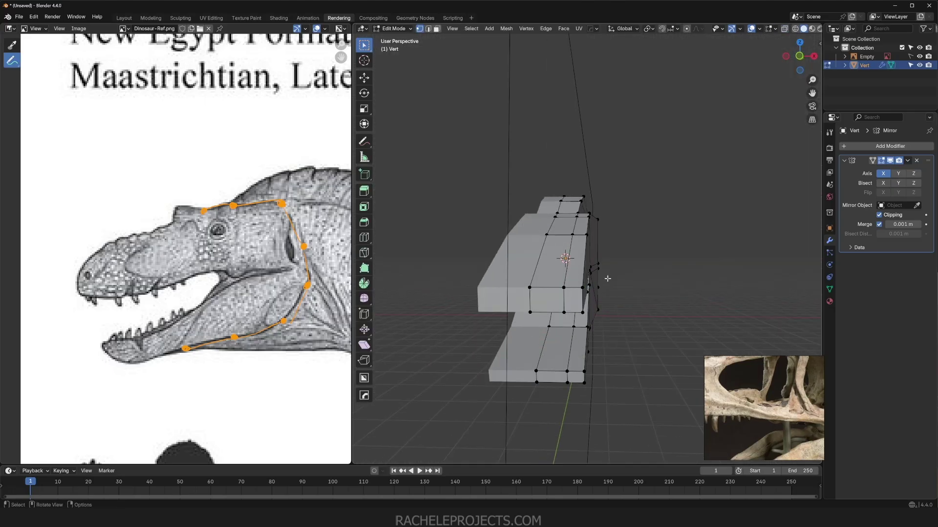
click(577, 299)
shift+click(551, 300)
shift+click(576, 378)
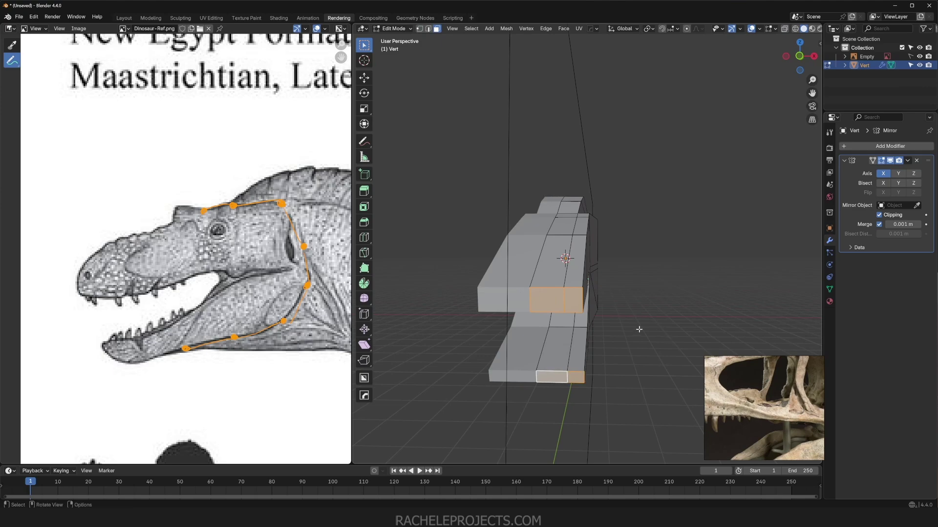
Step: Taper the snout and lower jaw by moving the tip faces inward along X with smooth proportional editing, size about 1.464 m
middle_drag(638, 329, 616, 320)
scroll(779, 28, down, 1)
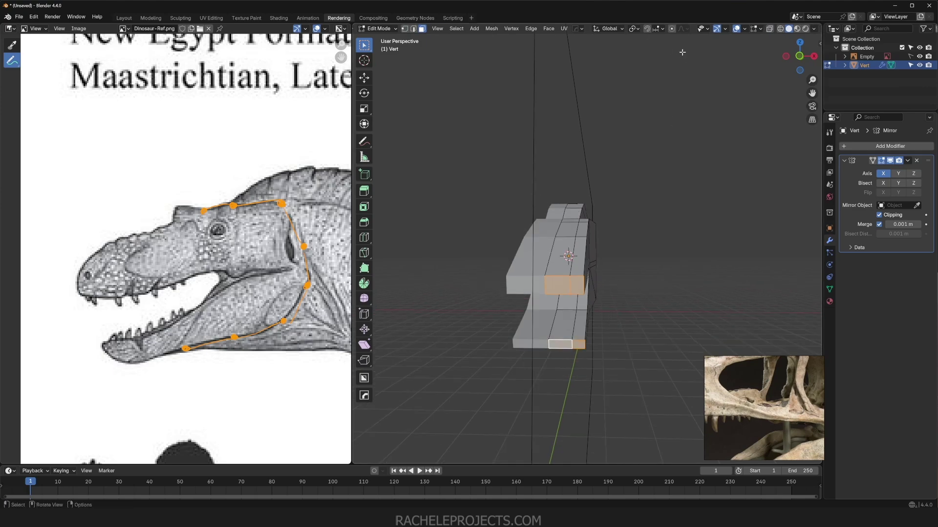
key(g)
key(x)
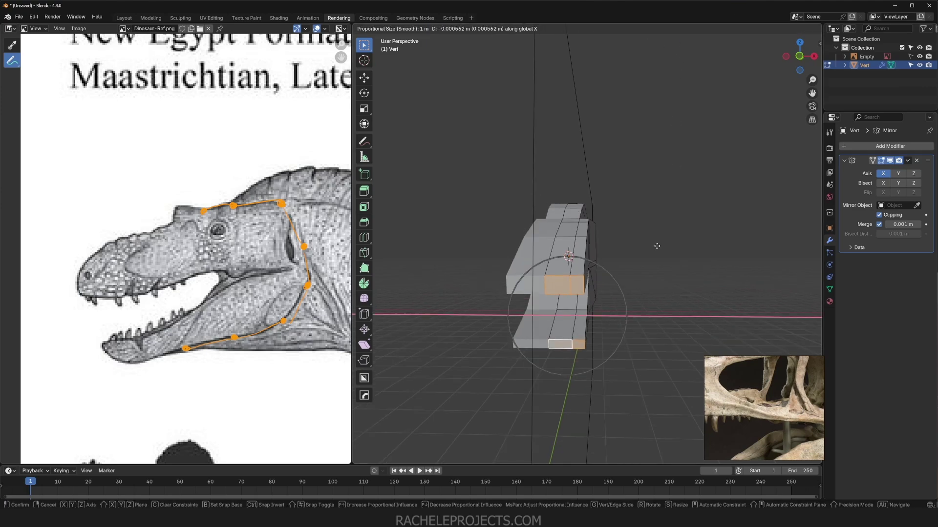
scroll(650, 245, down, 1)
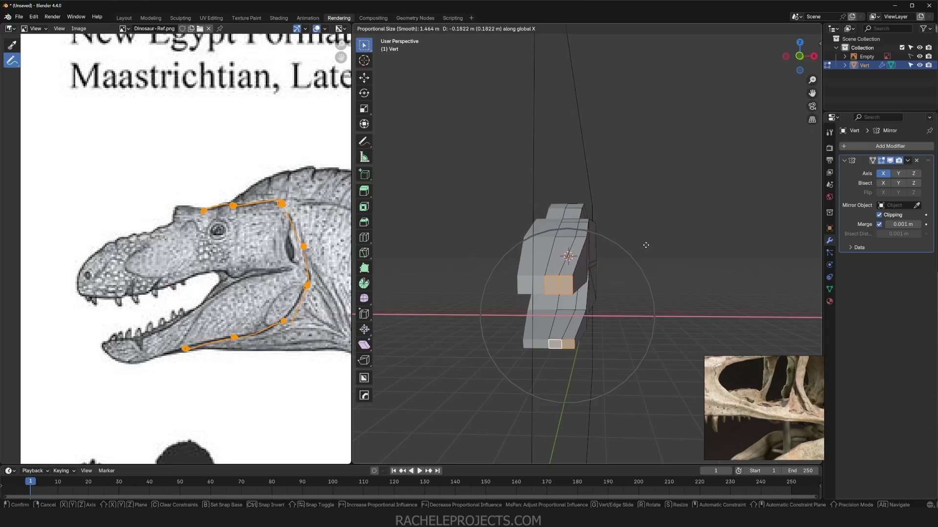
click(639, 249)
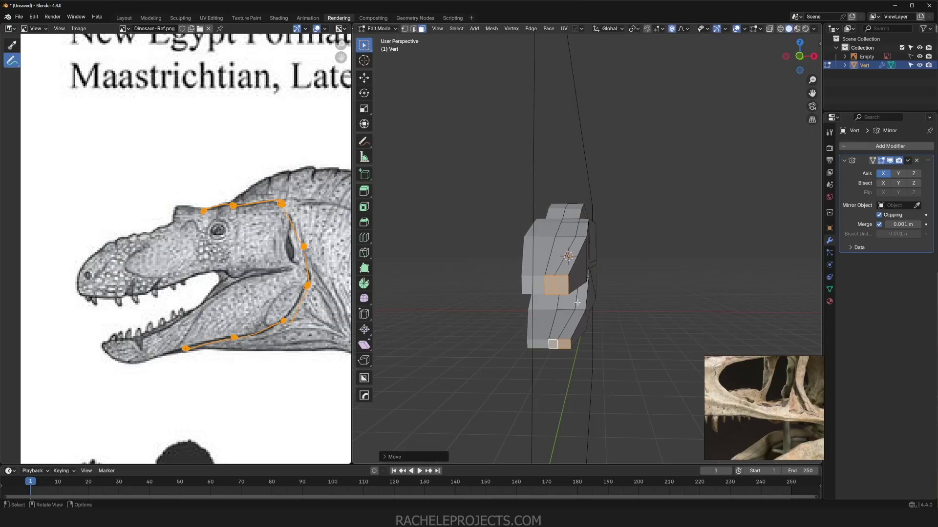
middle_drag(639, 249, 554, 315)
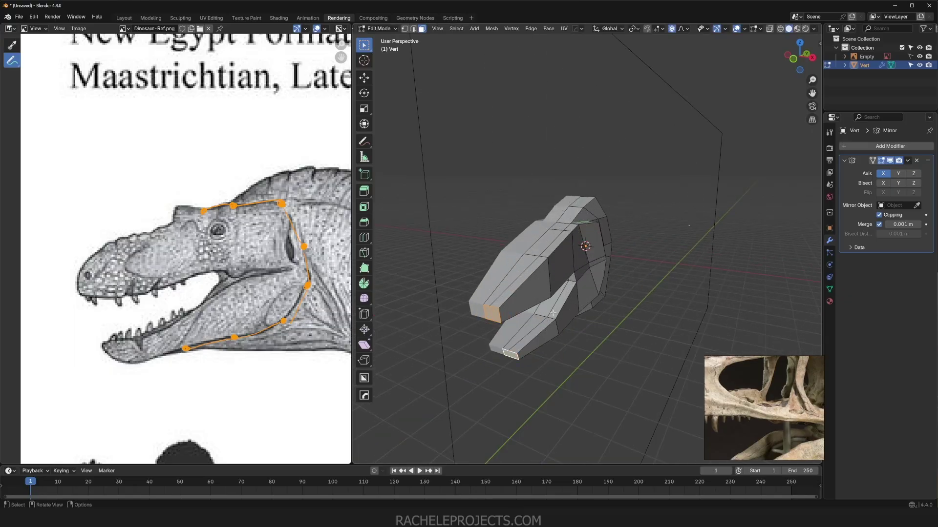
key(ctrl+Tab)
key(g)
key(x)
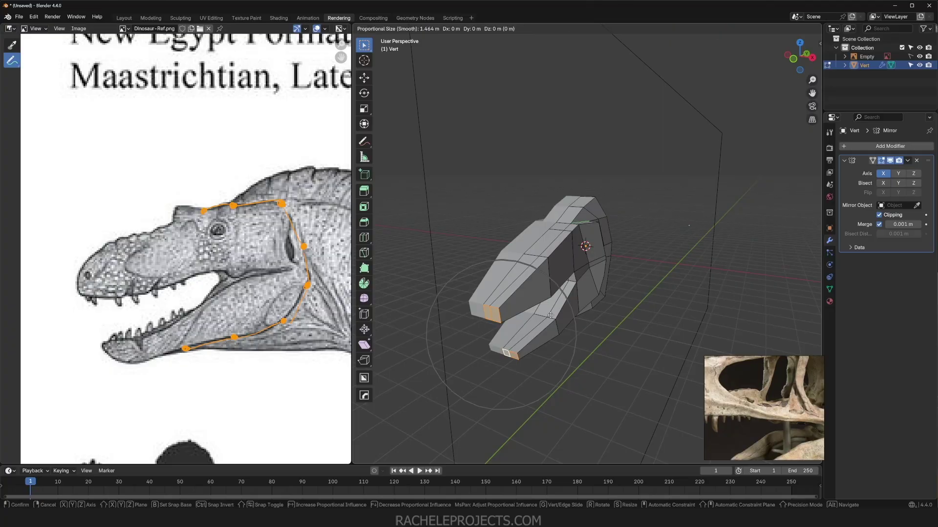
click(544, 320)
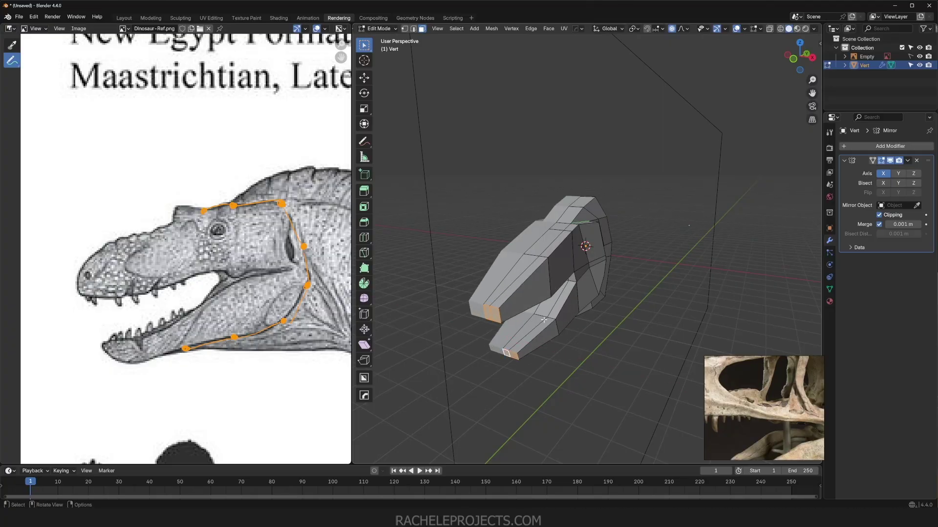
Step: Turn off proportional editing and show the mesh see-through in the right side view
scroll(437, 302, down, 2)
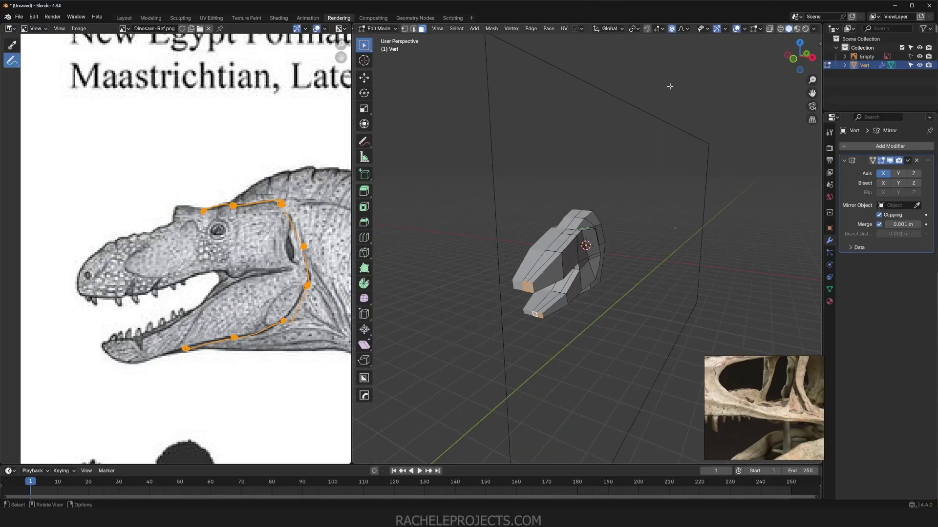
click(672, 29)
scroll(488, 308, down, 3)
key(KP_3)
scroll(629, 302, up, 7)
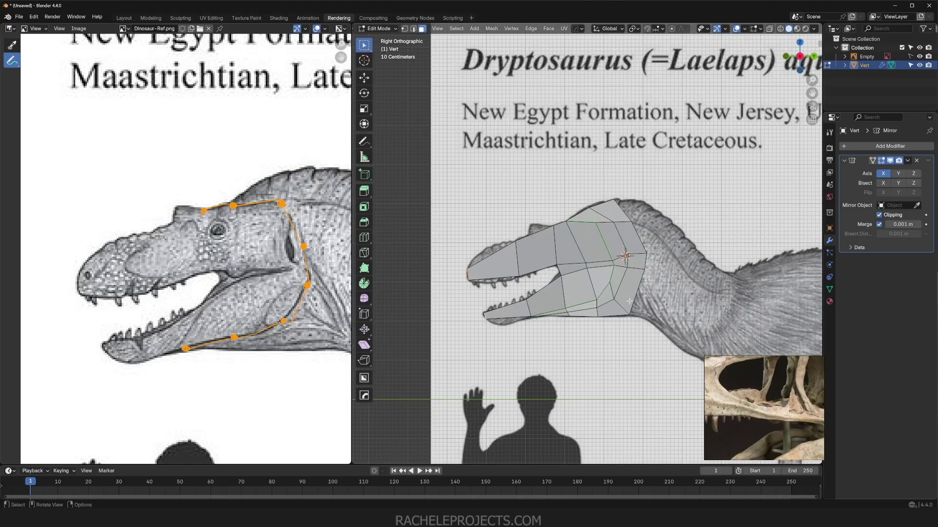
key(alt+z)
shift+middle_drag(522, 297, 660, 230)
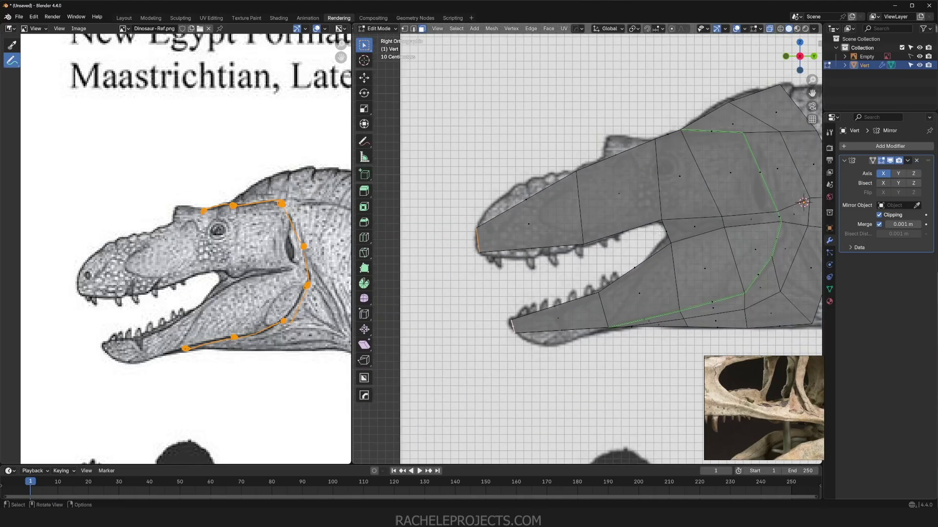
Step: Move the skull-top vertex above the eye forward and the upper jaw's middle lip vertex backward along the mouth line
key(1)
click(655, 139)
key(g)
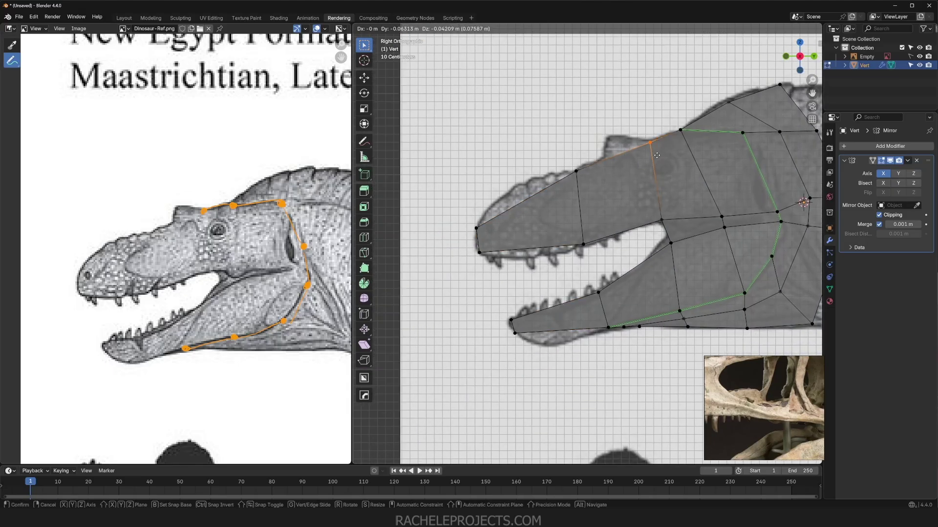
click(649, 155)
click(607, 261)
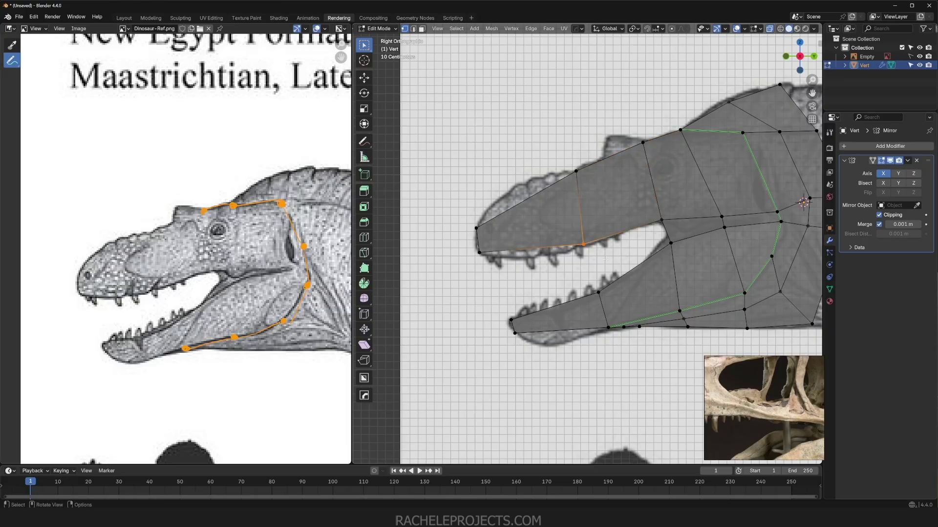
key(g)
click(616, 258)
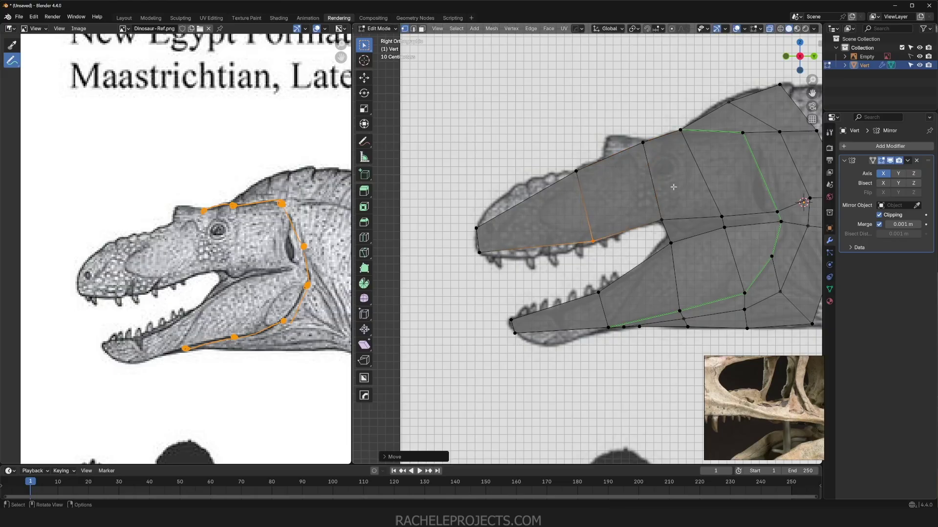
Step: Scale the two mouth-corner vertex groups closer together and move them back to the reference mouth corner
drag(653, 198, 691, 264)
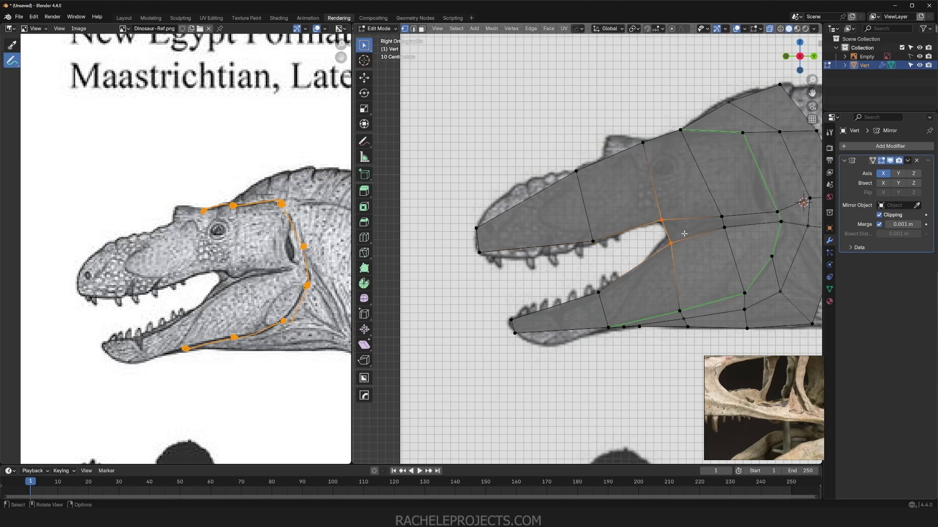
key(s)
click(678, 247)
key(g)
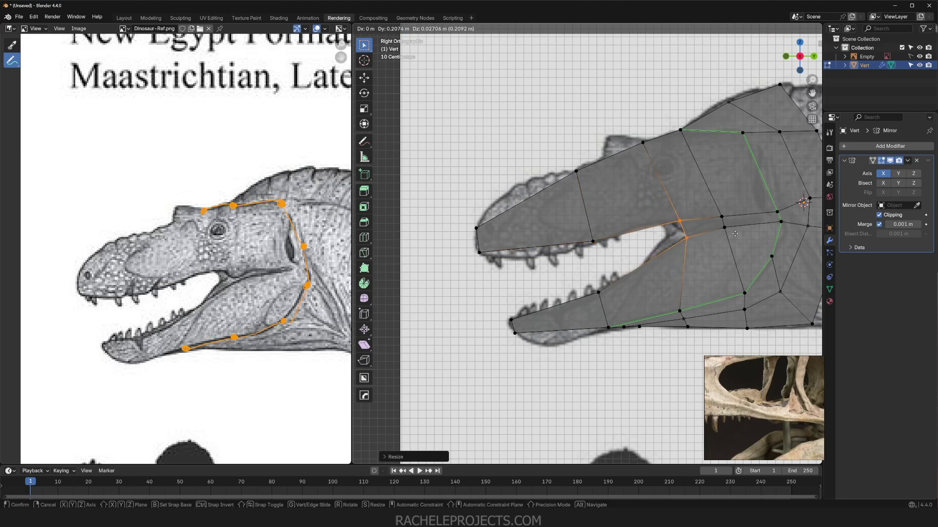
click(730, 237)
Step: Raise the lower mouth-corner vertex toward the upper one and move the skull-top vertex back above the eye
drag(677, 235, 707, 262)
key(g)
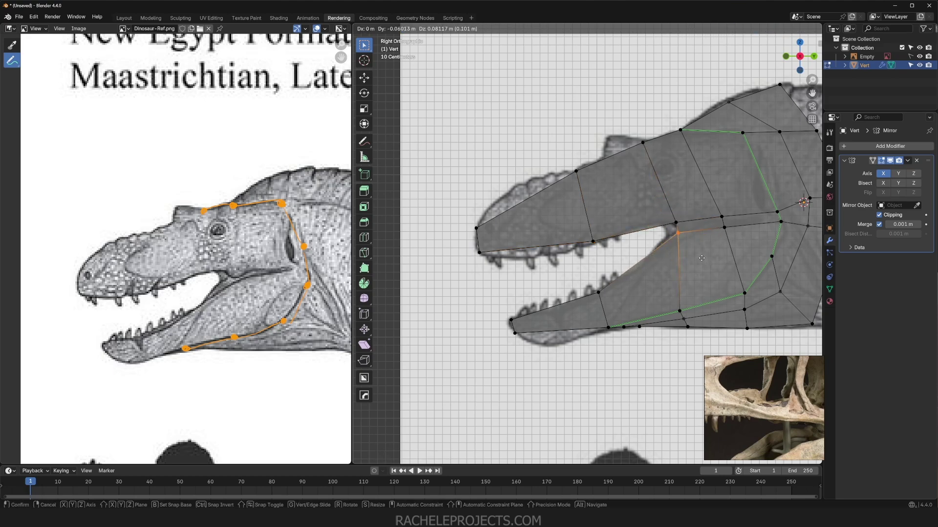
click(689, 238)
click(642, 144)
key(g)
click(622, 200)
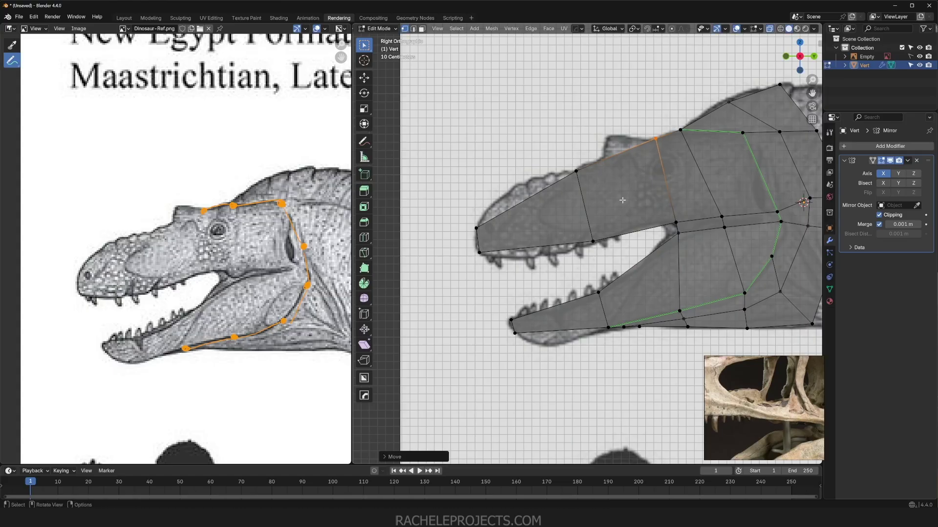
Step: Reposition the throat vertices just behind the lower jaw's underside seam
click(637, 334)
middle_drag(638, 334, 642, 378)
key(g)
click(645, 277)
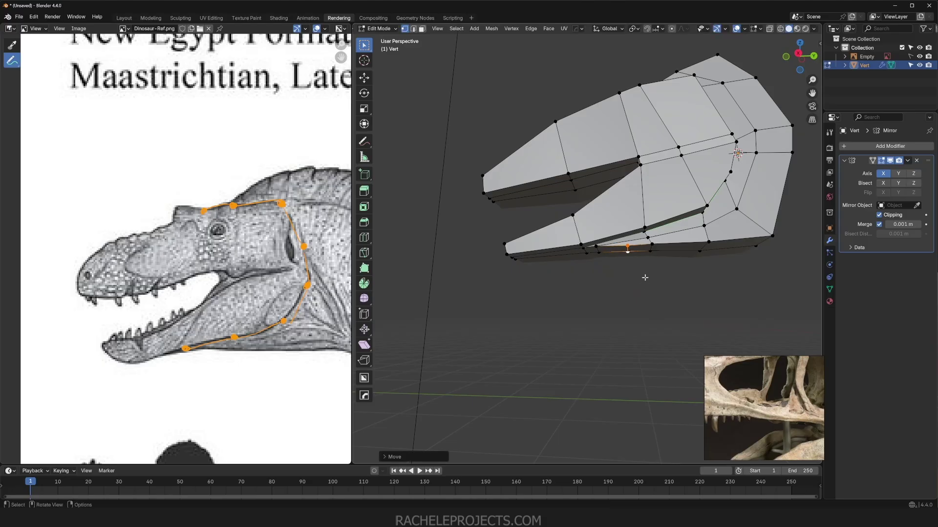
Step: Narrow the throat's underside by moving its outer vertices inward along X
scroll(679, 268, up, 4)
click(719, 228)
middle_drag(720, 230, 632, 286)
click(618, 258)
key(g)
key(x)
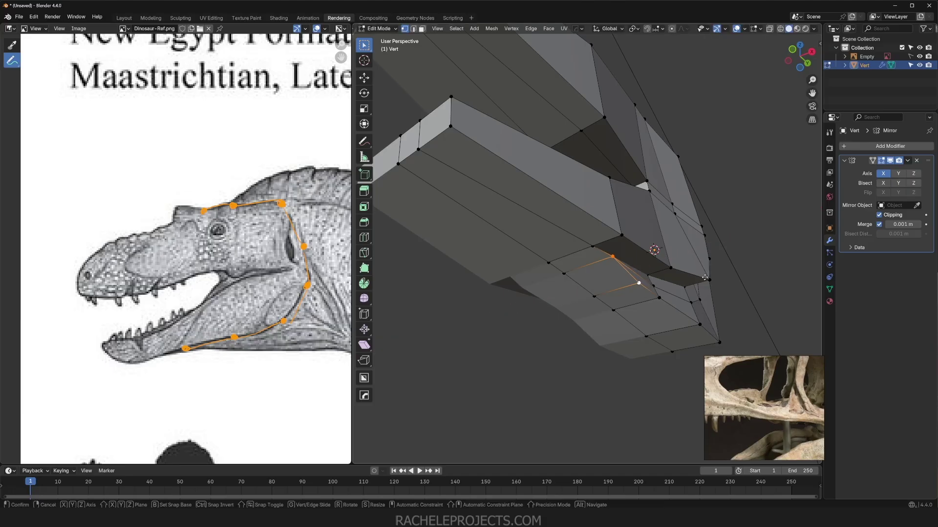
click(692, 292)
click(668, 302)
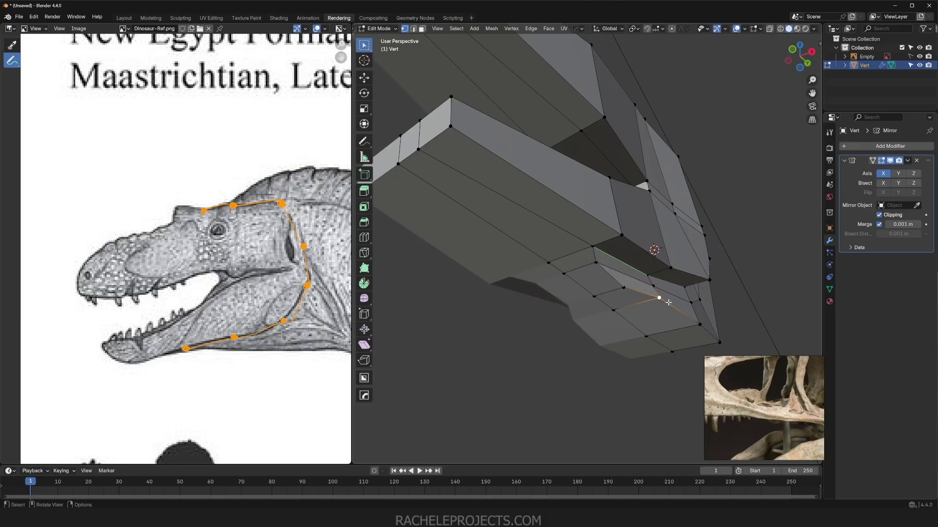
shift+click(703, 326)
key(g)
key(x)
click(684, 330)
Step: Move the neck's lower rear corner and the two side vertices on its rear edge inward along X
click(719, 341)
middle_drag(718, 342, 689, 279)
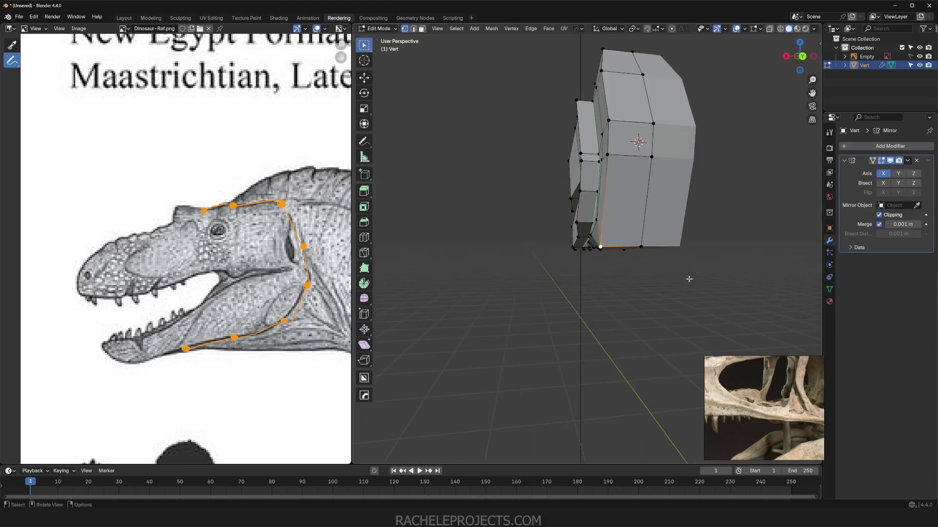
key(g)
key(x)
click(702, 282)
click(607, 155)
shift+click(608, 121)
key(g)
key(x)
click(620, 124)
Step: Select the column of faces closing the rear end of the neck
middle_drag(594, 205, 557, 219)
key(grave)
click(720, 249)
middle_drag(698, 224, 623, 231)
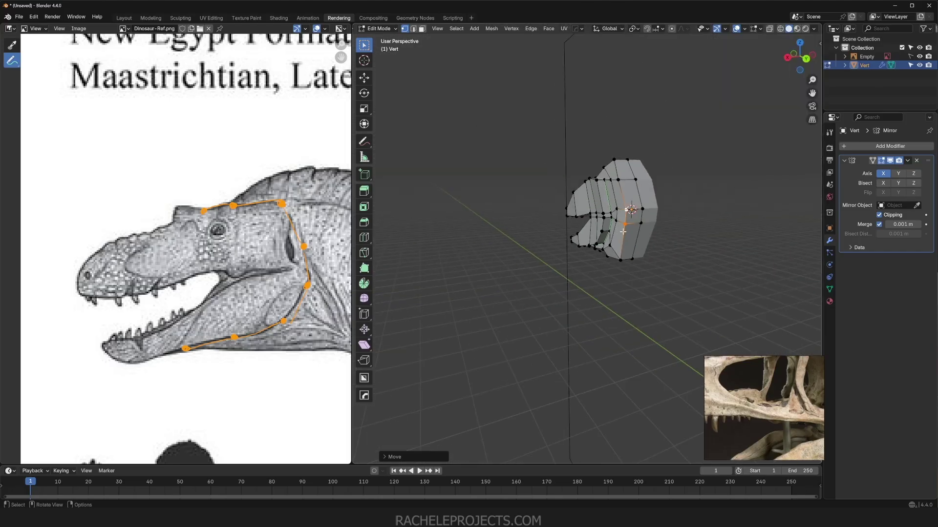
key(3)
alt+shift+click(630, 195)
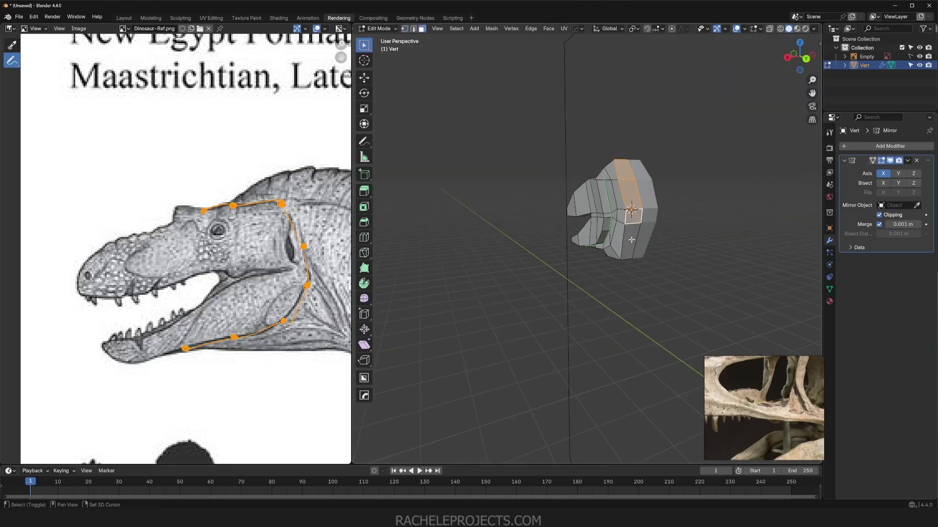
middle_drag(629, 195, 632, 246)
Step: Extrude the neck's rear faces backward and down along the reference neck, placing the lower edge on the throat outline
key(KP_3)
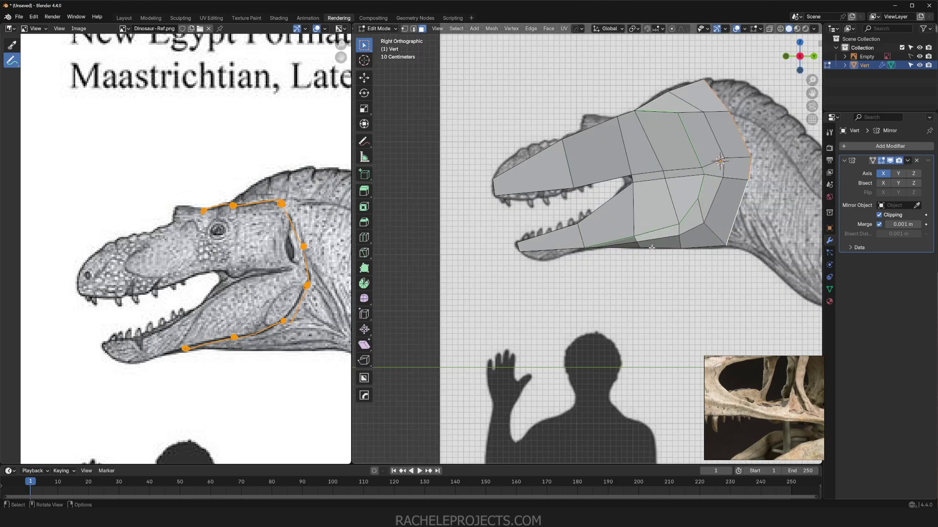
key(alt+z)
key(alt+z)
shift+middle_drag(780, 180, 651, 179)
key(e)
click(714, 212)
key(g)
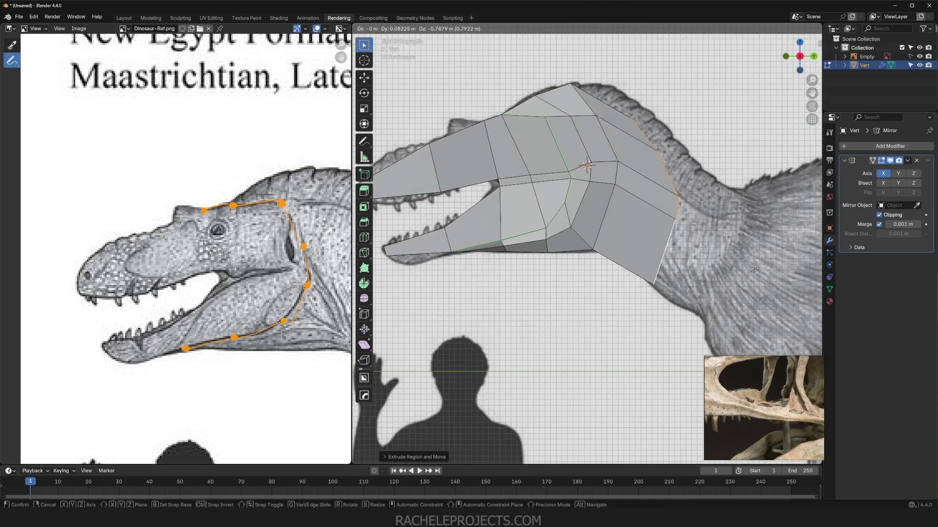
click(718, 252)
Step: Apply LoopTools Circle to the extruded neck end faces and delete the selected faces
right_click(679, 206)
mouse_move(678, 197)
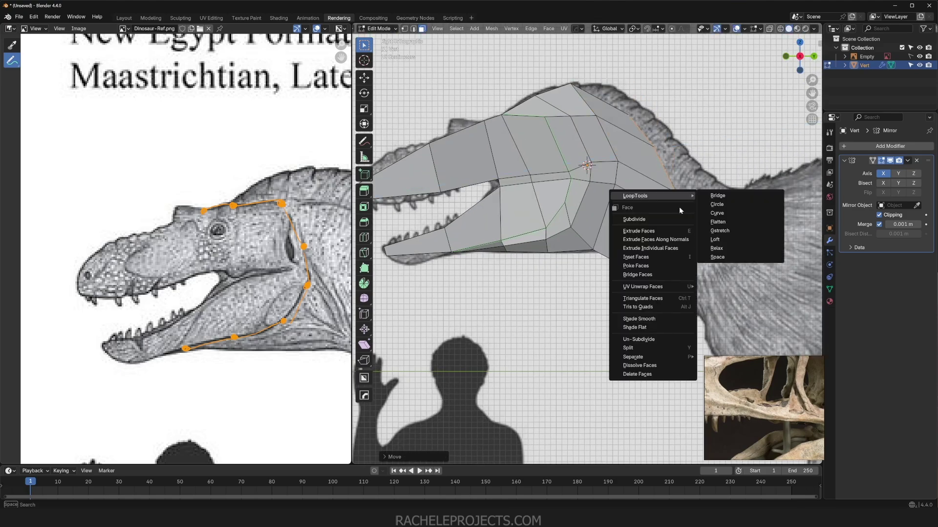
click(716, 204)
middle_drag(717, 204, 583, 217)
key(x)
click(714, 177)
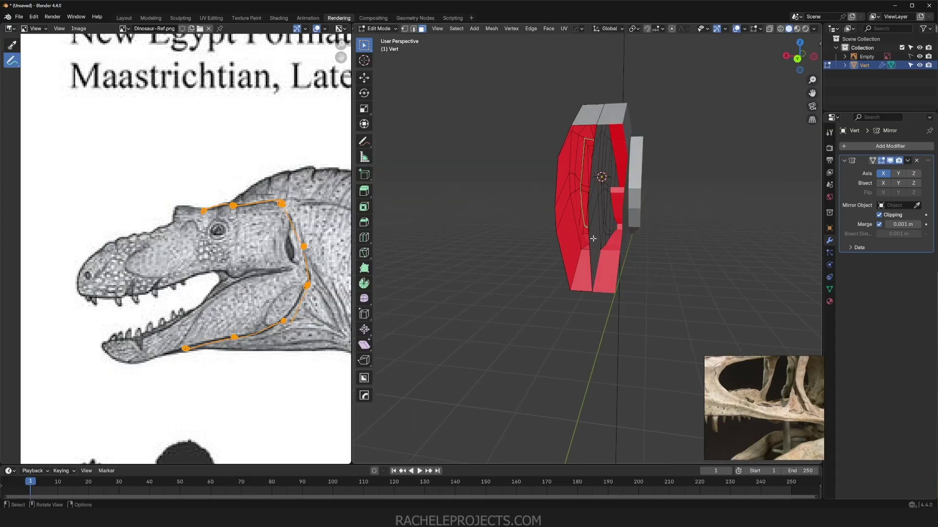
Step: Try to pick the inner centre faces with a linked selection delimited by Normal
click(593, 238)
key(ctrl+l)
click(416, 457)
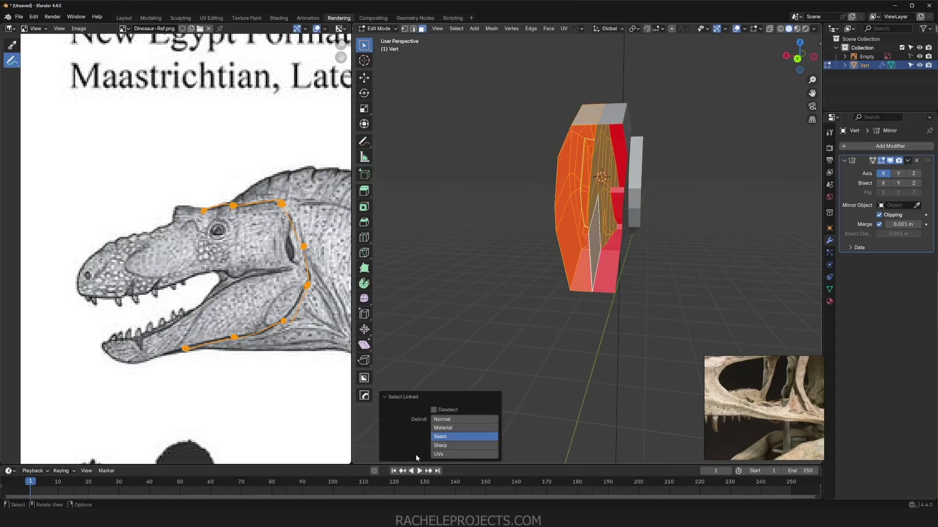
click(438, 419)
Step: Select the internal faces lying along the mirror plane from the throat up into the skull and remove them
click(596, 246)
scroll(604, 246, up, 5)
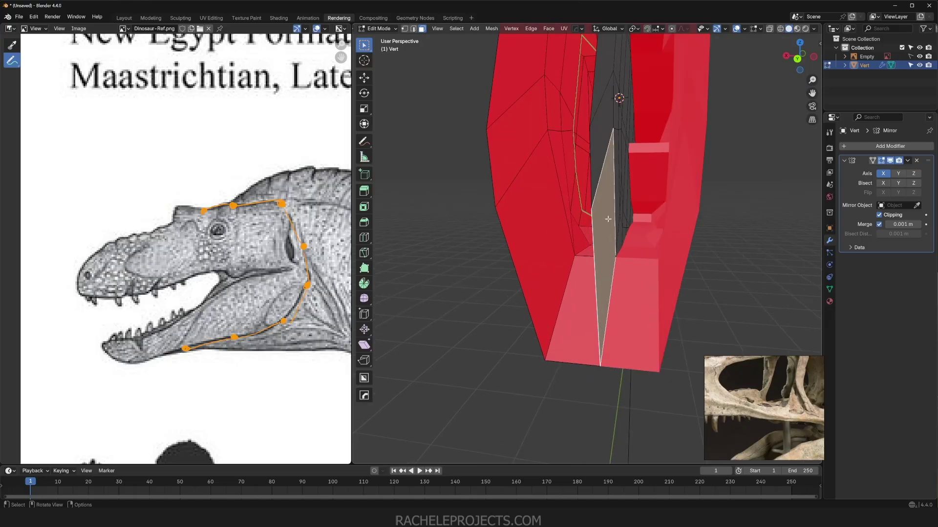
middle_drag(607, 217, 627, 219)
ctrl+click(637, 129)
ctrl+click(637, 84)
ctrl+click(619, 77)
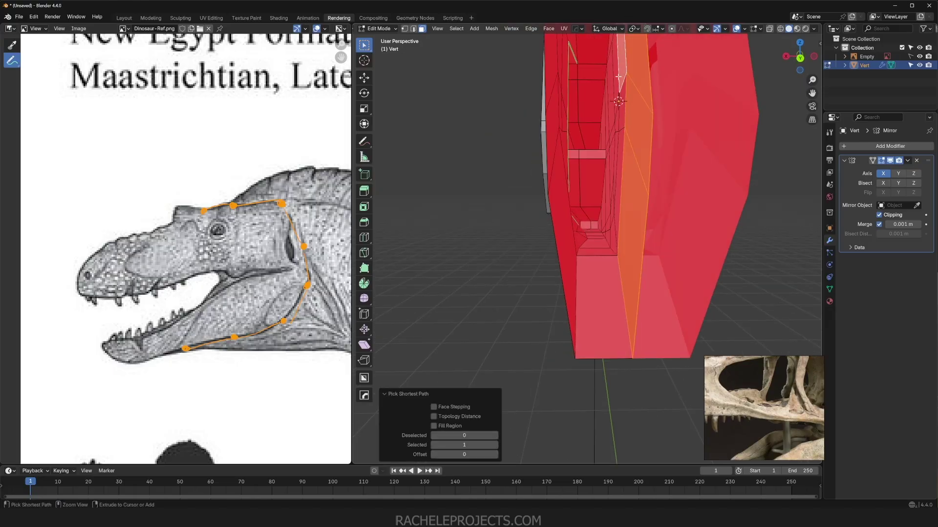
ctrl+click(611, 89)
middle_drag(616, 118, 628, 163)
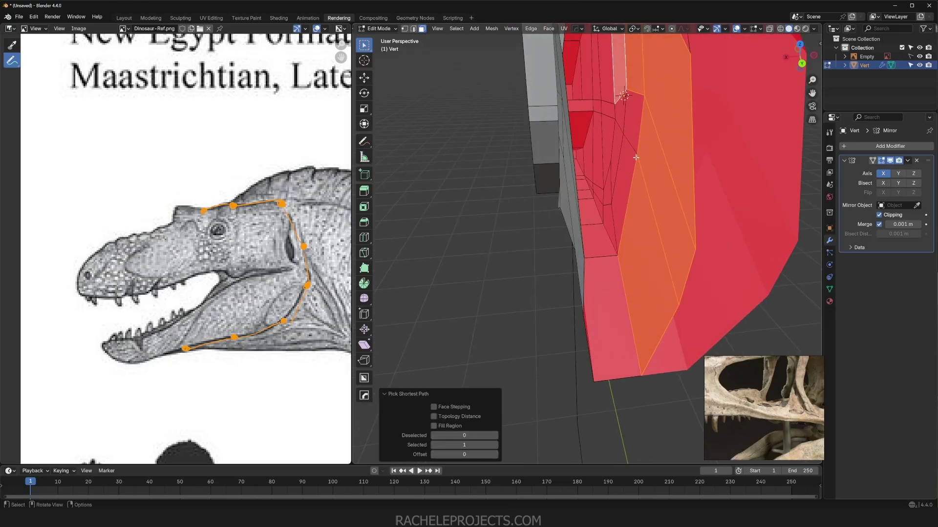
key(c)
drag(628, 163, 593, 172)
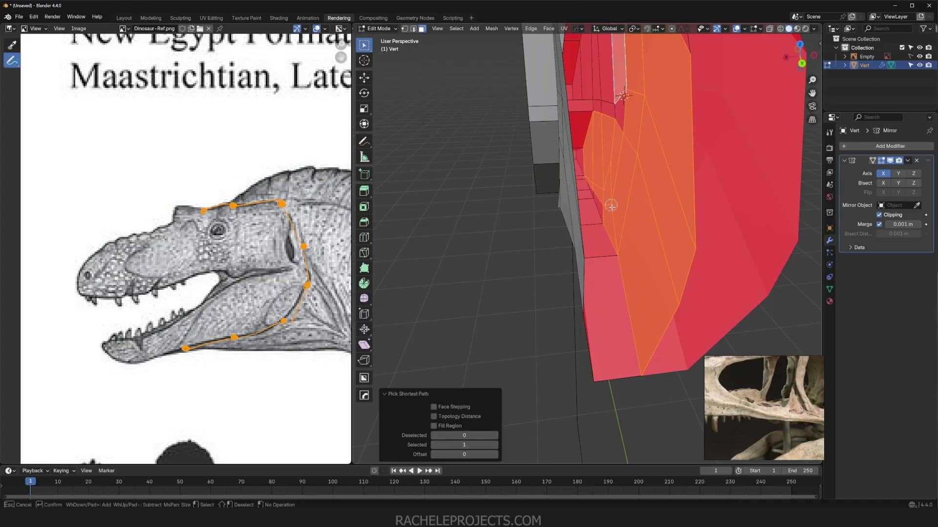
mouse_move(622, 106)
mouse_down()
mouse_move(607, 105)
mouse_move(592, 82)
mouse_up()
key(Escape)
Step: Hide the cheek faces and the outer side faces of the neck to expose the inside of the head
middle_drag(593, 159, 733, 159)
scroll(526, 247, down, 4)
middle_drag(526, 246, 493, 234)
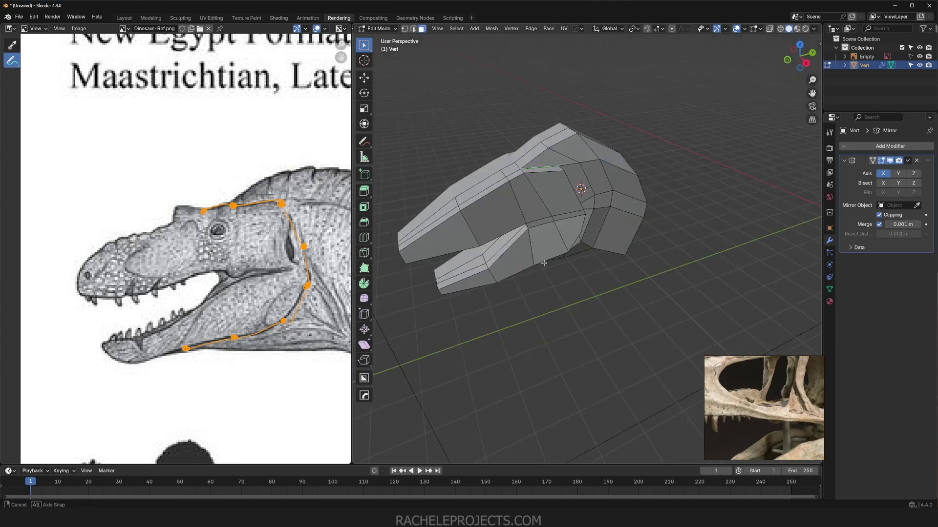
scroll(508, 227, up, 4)
key(h)
key(KP_3)
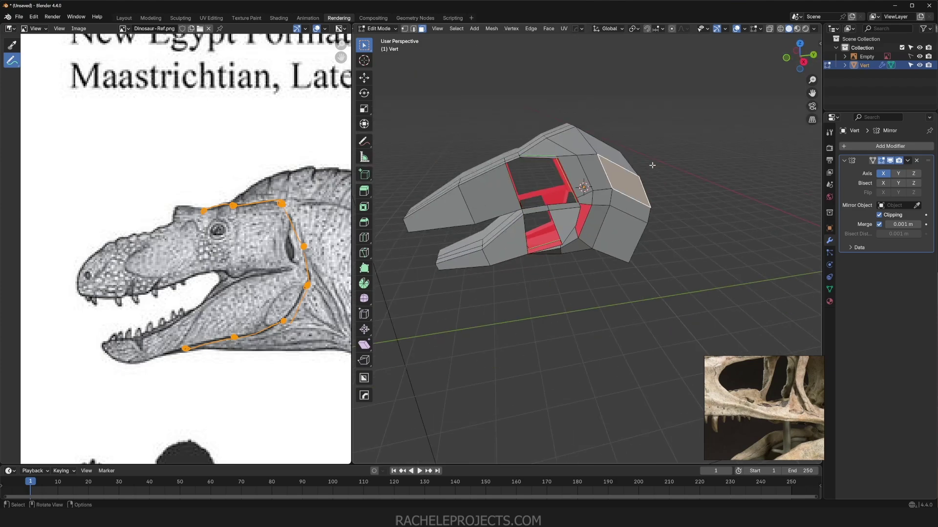
key(c)
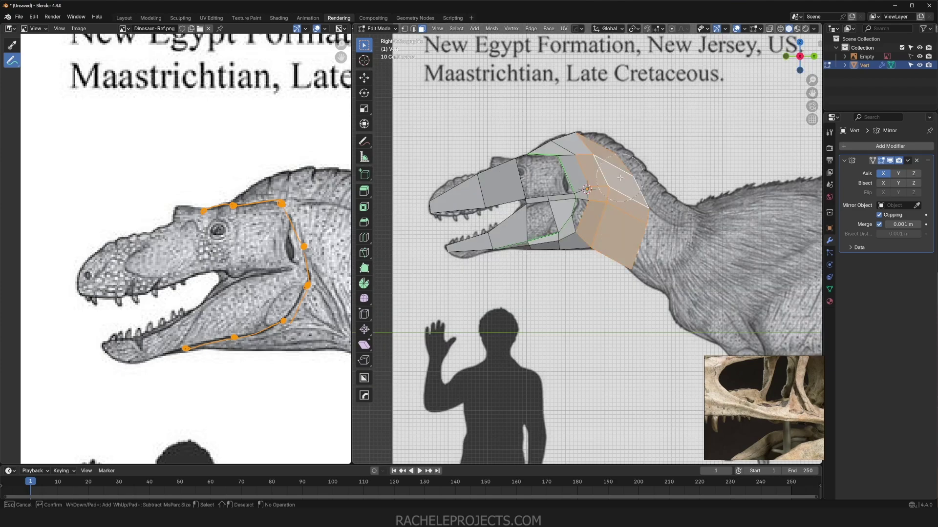
right_click(619, 177)
key(h)
middle_drag(619, 177, 676, 166)
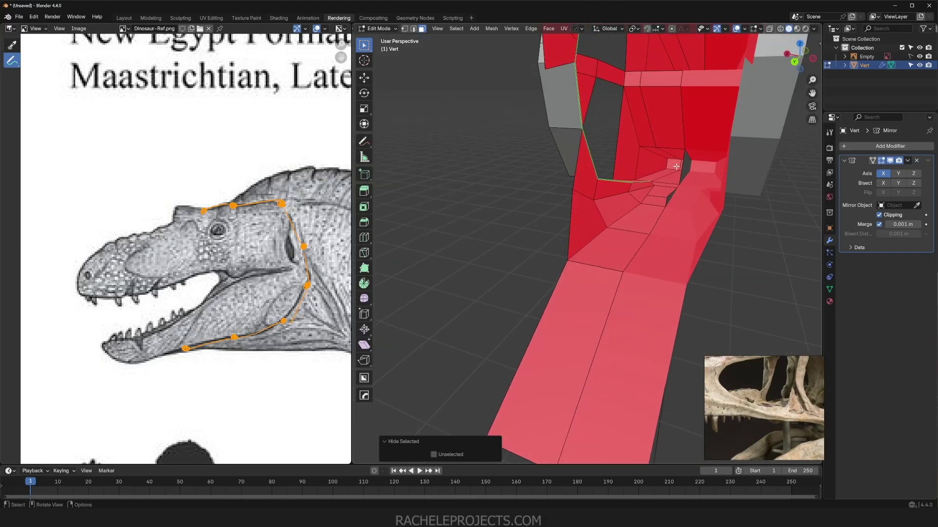
Step: Delete the two leftover internal faces at the mirror plane inside the lower jaw
click(682, 176)
shift+click(669, 197)
key(x)
click(676, 192)
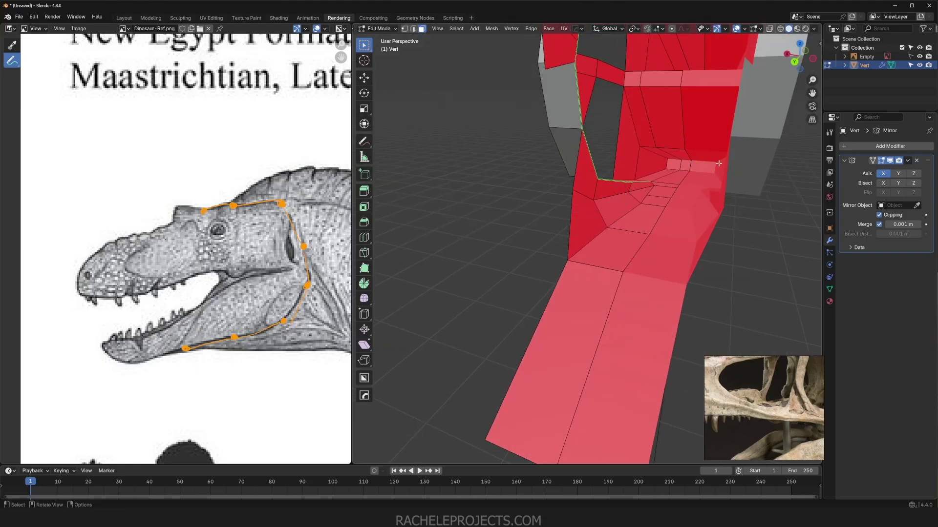
middle_drag(678, 198, 606, 205)
Step: Reveal all hidden faces and select the leftover internal face near the top of the neck opening
key(alt+h)
scroll(685, 192, down, 4)
key(alt+a)
scroll(605, 147, up, 4)
click(602, 76)
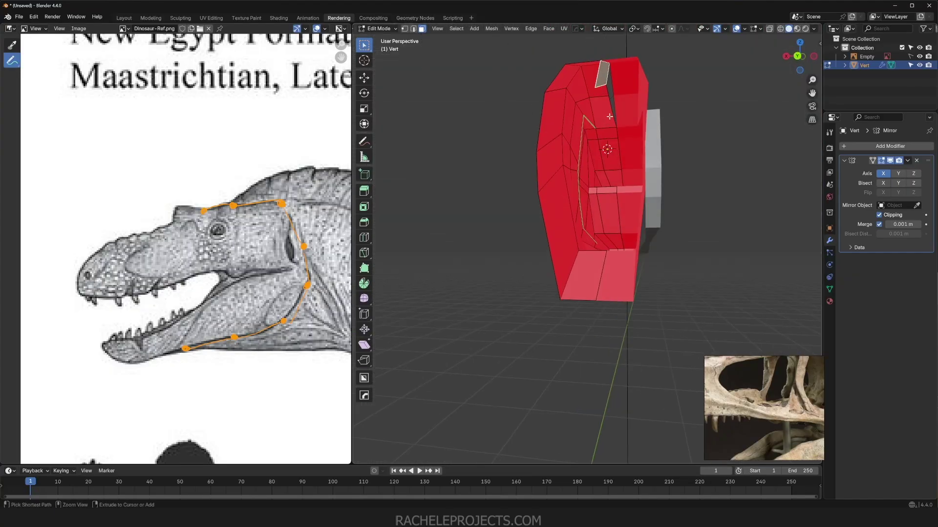
middle_drag(610, 116, 525, 125)
scroll(525, 124, down, 5)
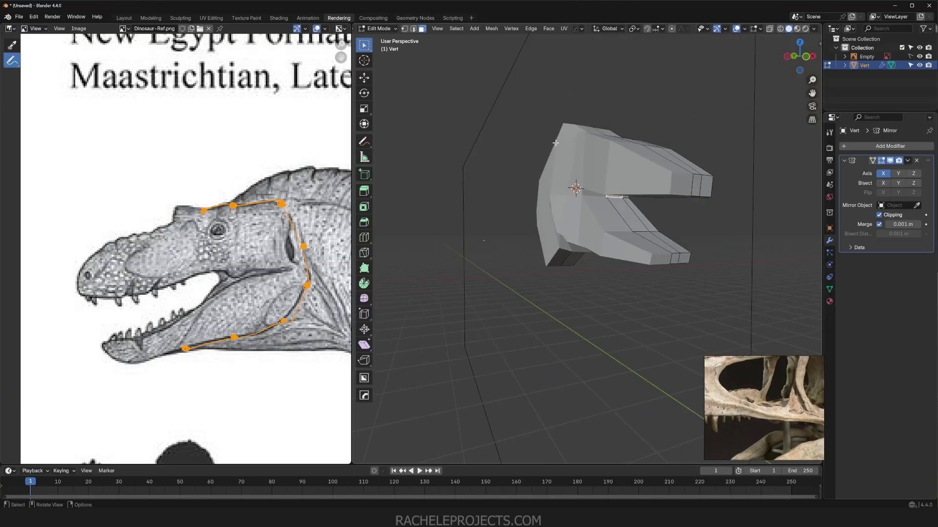
middle_drag(608, 166, 529, 166)
alt+middle_drag(701, 178, 590, 200)
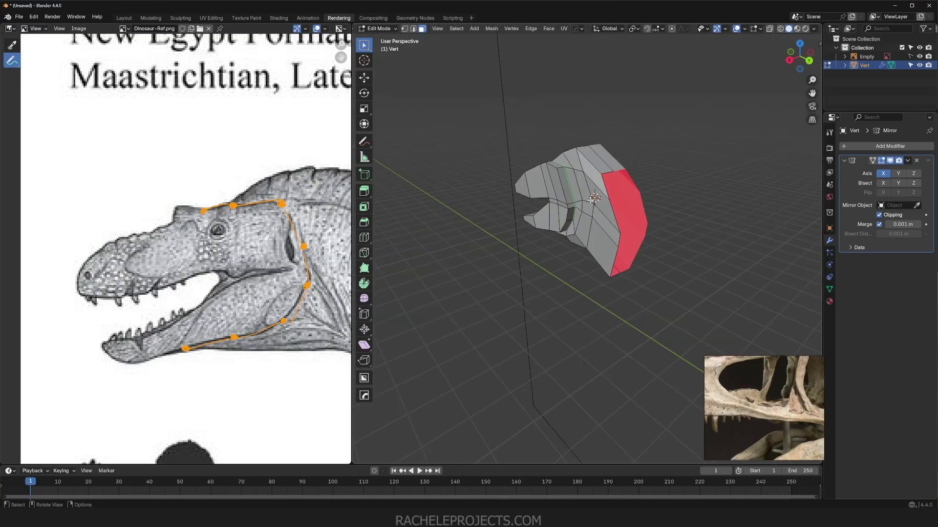
Step: Select the edge loop around the open neck end and round it with LoopTools Circle
alt+click(614, 199)
right_click(623, 204)
mouse_move(625, 204)
click(664, 212)
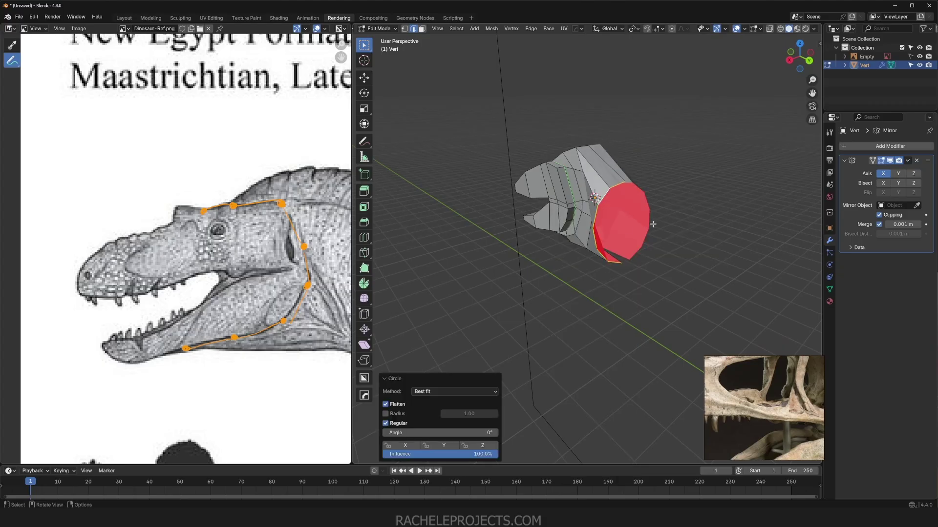
middle_drag(653, 224, 532, 215)
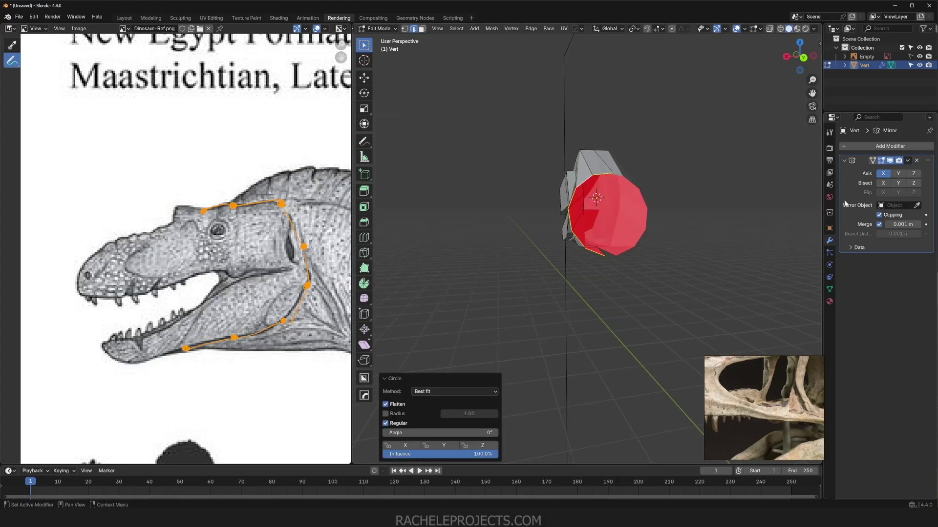
middle_drag(633, 220, 620, 262)
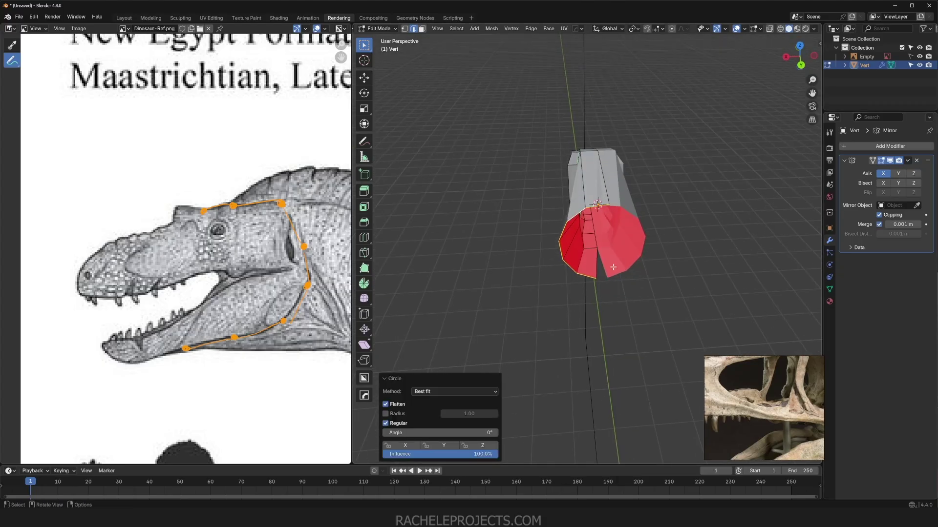
Step: Move the rounded neck end loop along X so that its ends meet the mirror plane
key(g)
key(x)
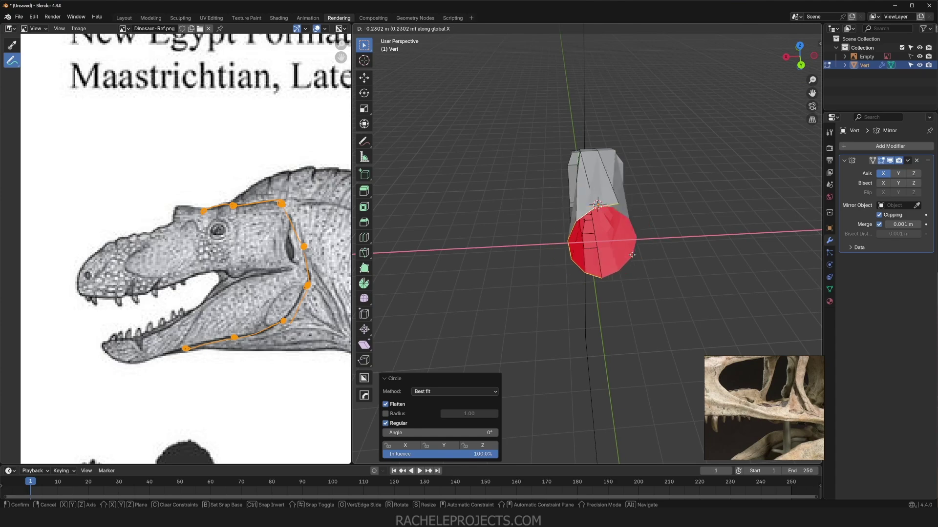
click(622, 250)
key(g)
key(x)
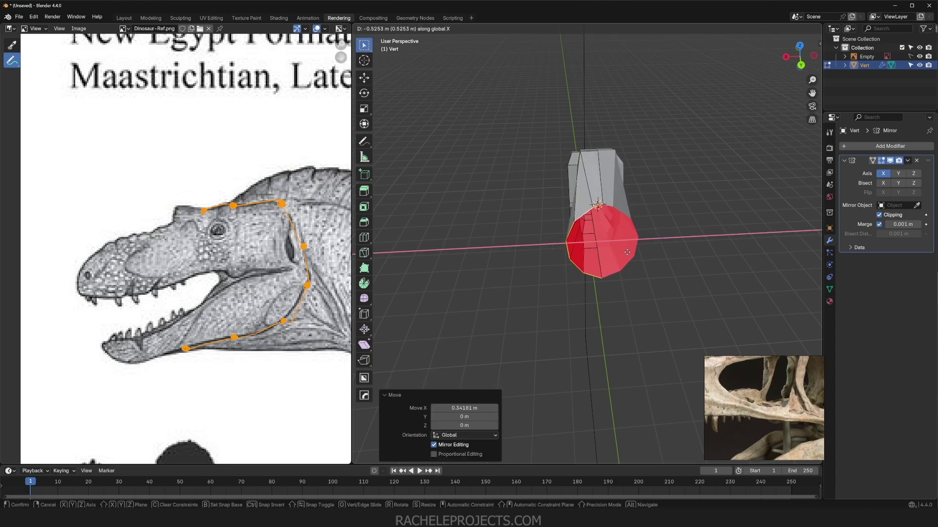
click(628, 251)
Step: Rotate the neck end loop 32° in the right view and scale it by 1.148
key(KP_3)
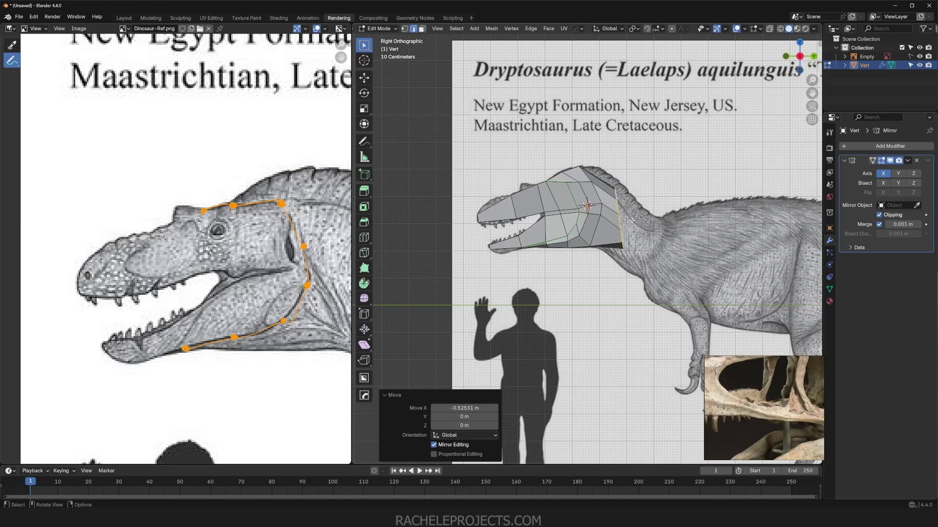
key(r)
click(667, 237)
key(s)
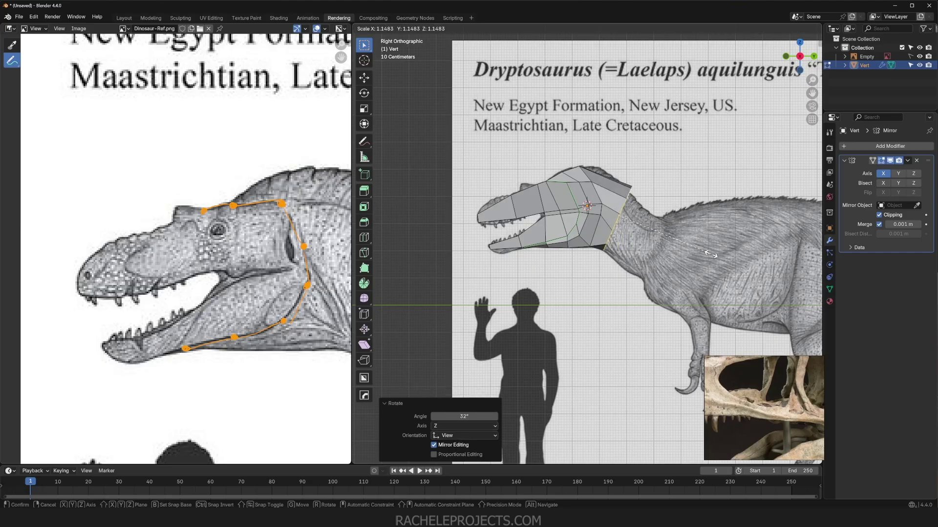
click(709, 253)
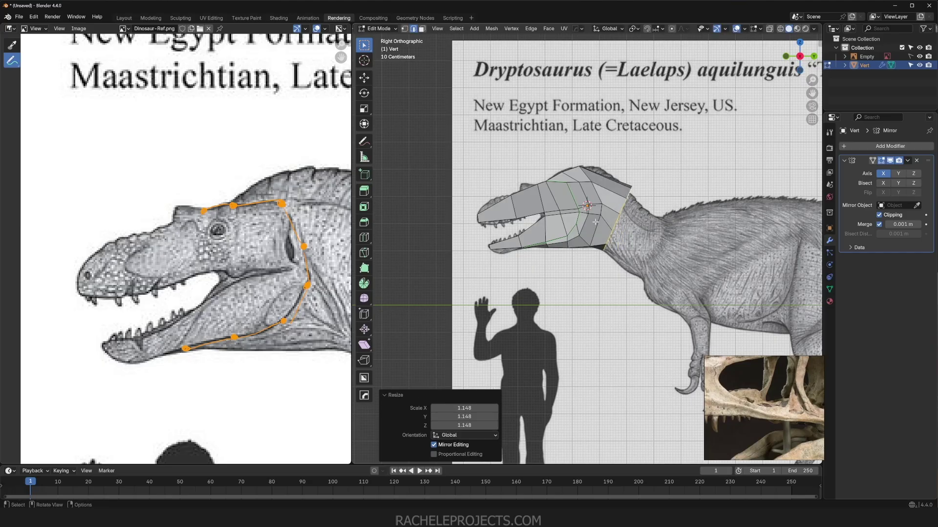
Step: Add one centred loop cut around the neck, scale it up by about 1.16 and move it onto the neck outline
key(ctrl+r)
click(612, 190)
right_click(611, 190)
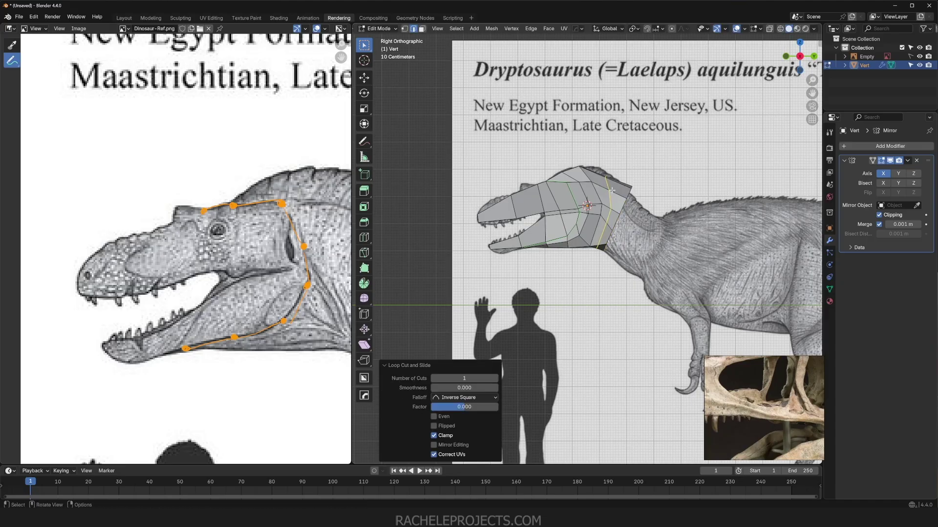
key(s)
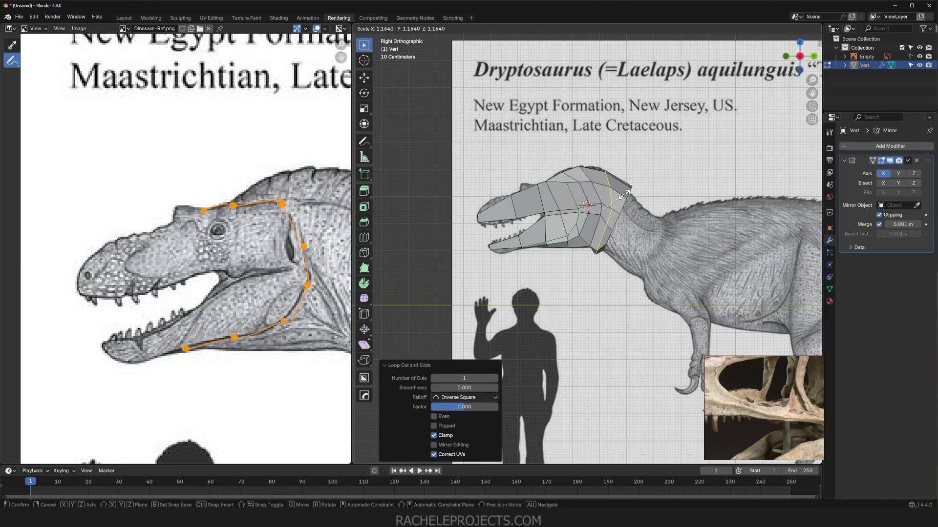
click(625, 195)
key(g)
click(622, 193)
Step: Move the bottom vertex of the middle neck loop backward and up onto the throat outline in the right view
middle_drag(634, 259, 610, 278)
scroll(610, 272, up, 3)
key(1)
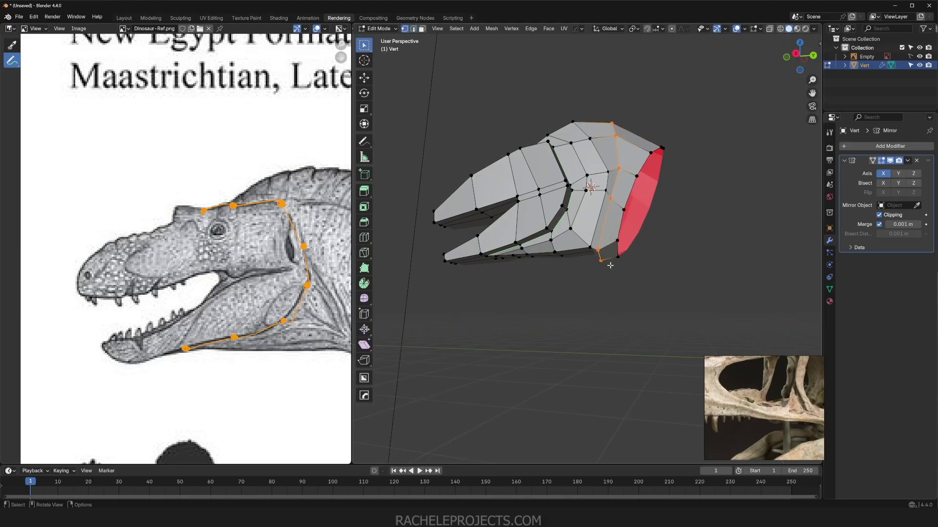
click(602, 260)
key(KP_3)
key(g)
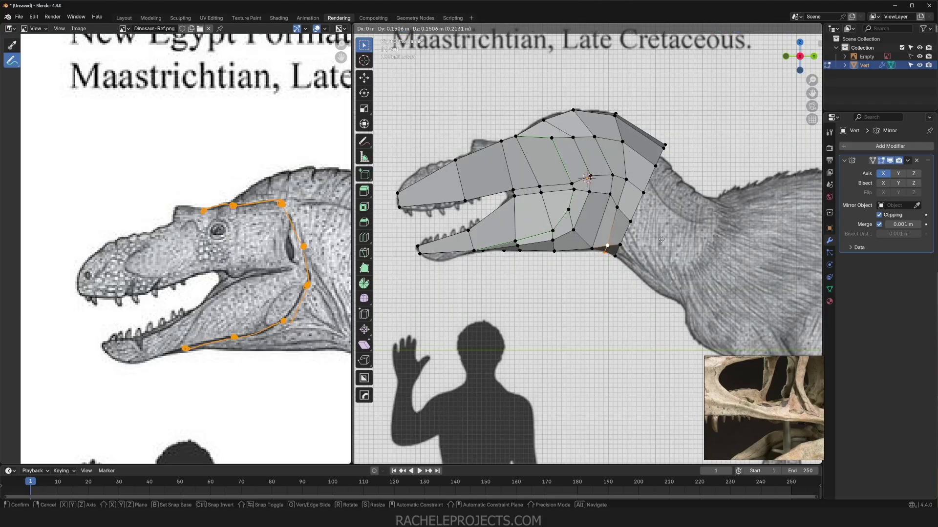
click(660, 238)
Step: Reposition the neck end loop and scale it by 0.913, and rotate the middle neck loop to follow the reference
alt+shift+click(662, 159)
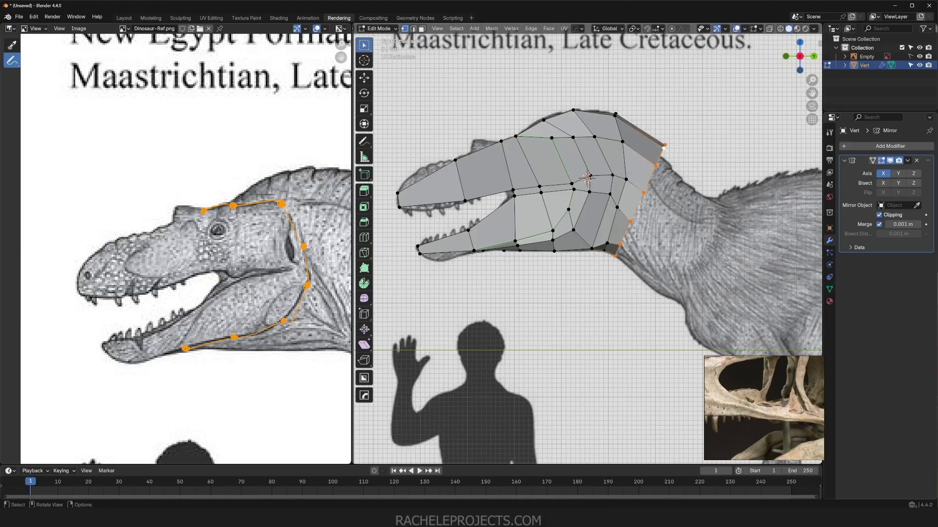
key(g)
click(672, 160)
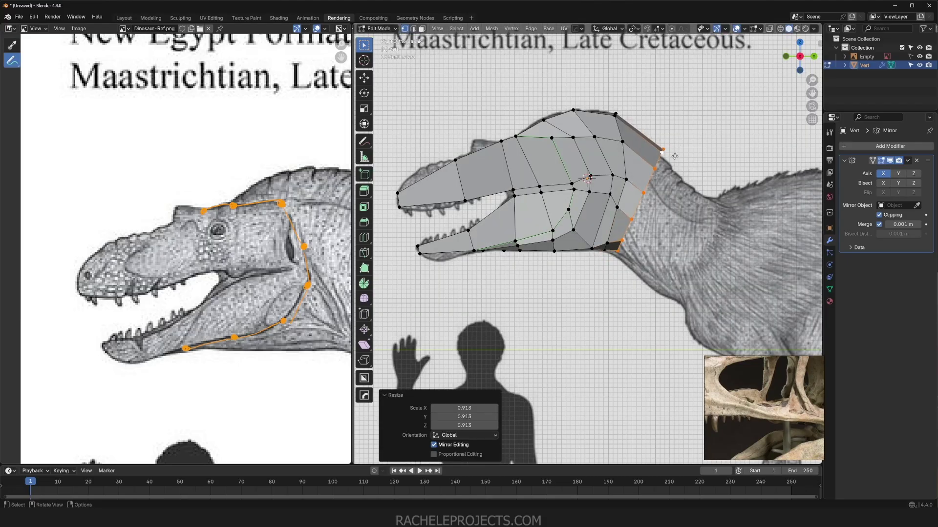
alt+click(621, 128)
key(r)
click(697, 172)
Step: Select the two rear face rings of the neck and smooth their vertices by 0.384 on X and Y only
key(3)
middle_drag(697, 171, 670, 176)
alt+click(644, 151)
alt+shift+click(620, 132)
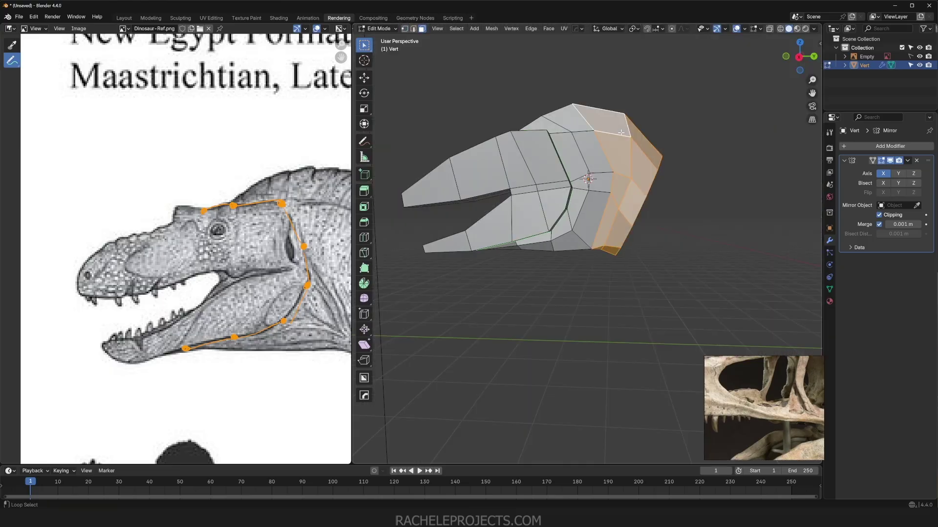
middle_drag(621, 132, 661, 177)
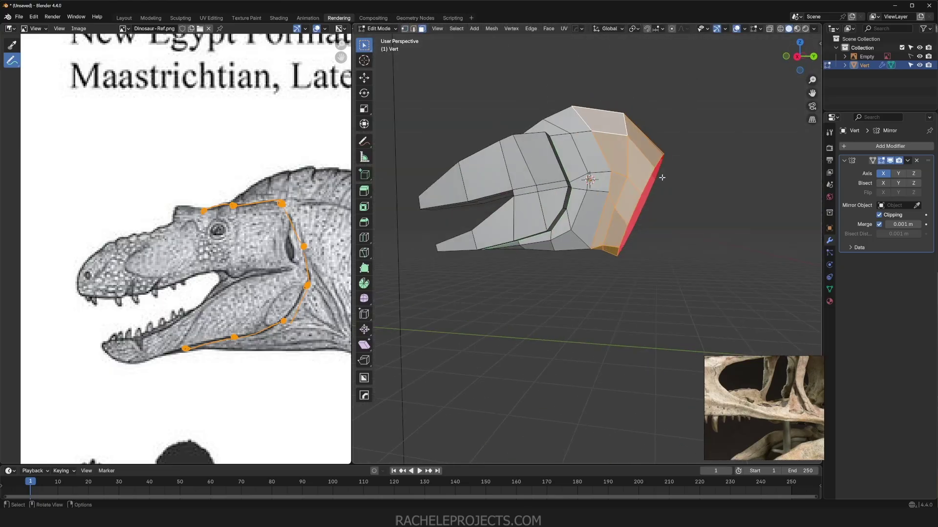
click(363, 300)
drag(605, 172, 649, 215)
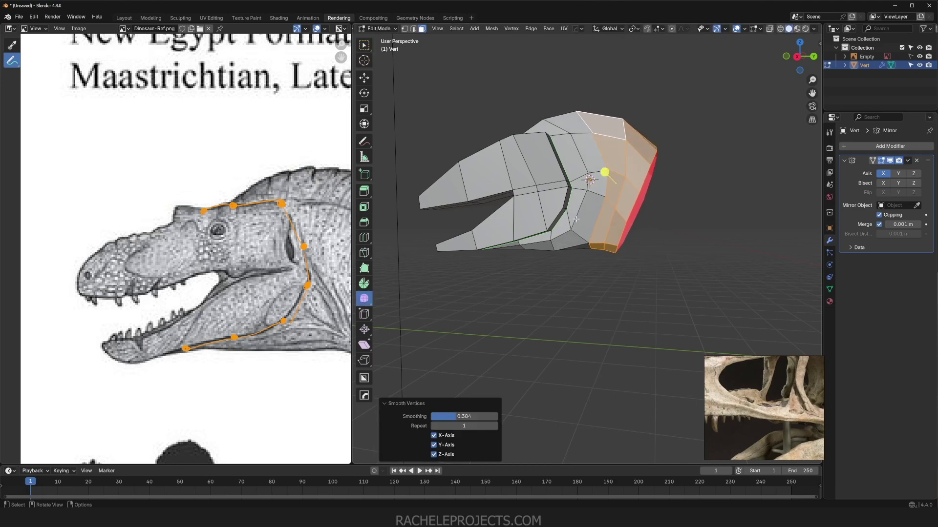
scroll(576, 219, down, 3)
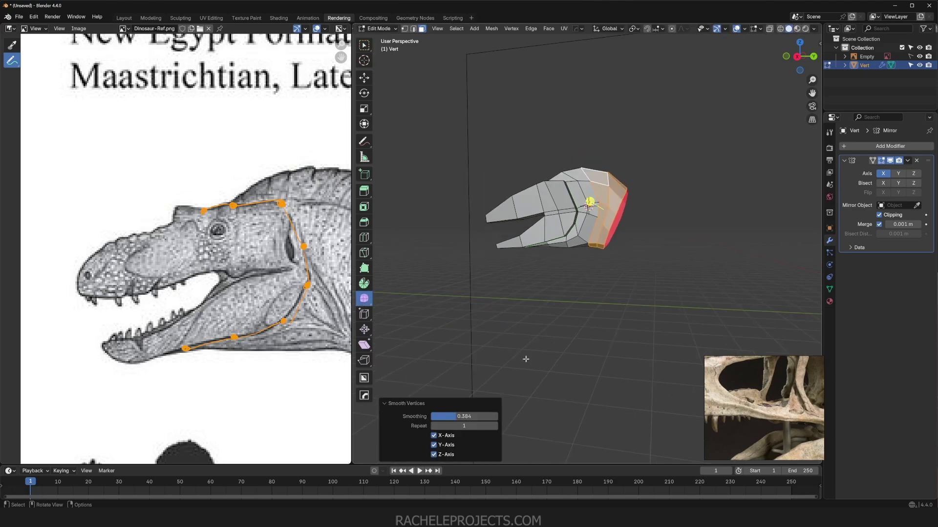
click(433, 455)
Step: Select the neck end edge loop and rotate it to a more upright angle in the right view
key(grave)
click(715, 209)
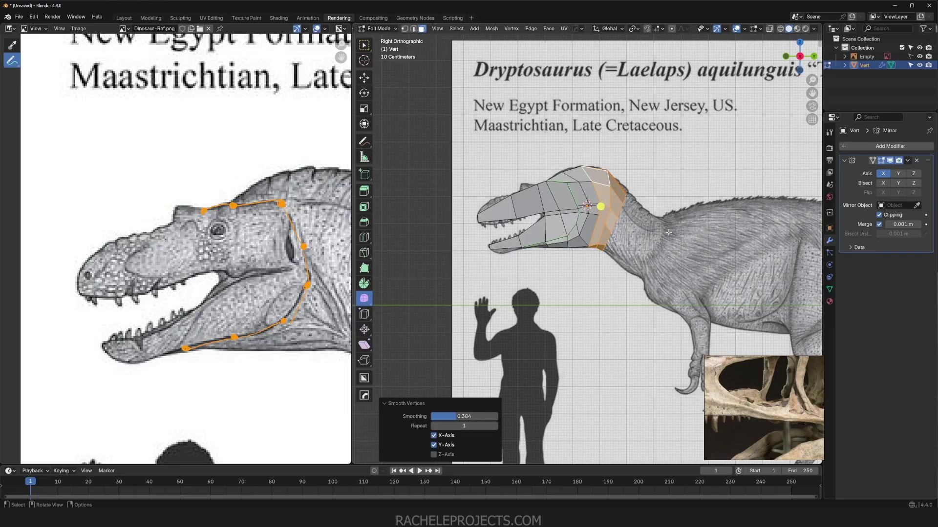
key(2)
alt+click(616, 220)
middle_drag(635, 220, 561, 254)
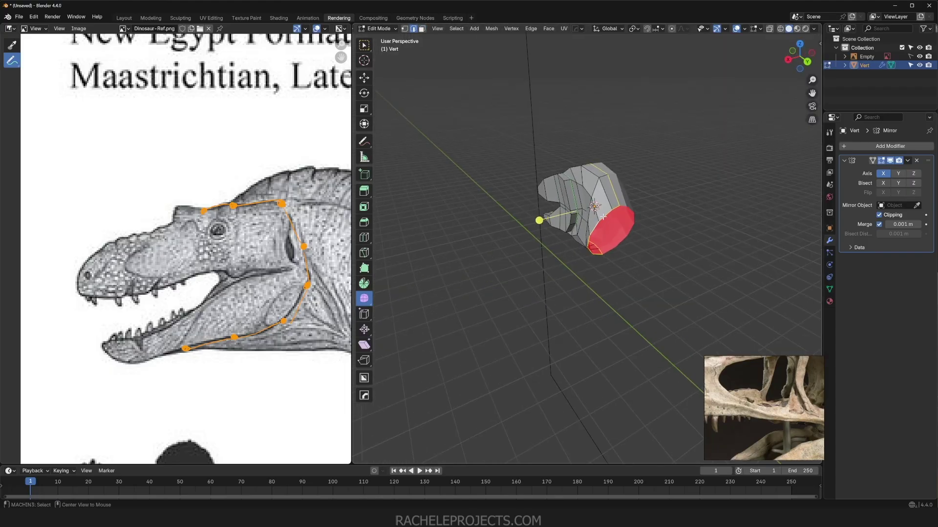
alt+click(603, 215)
key(grave)
click(693, 220)
key(r)
click(690, 199)
Step: Scale the neck end loop along Z and move it about 0.10 m along Y and 0.09 m along Z
key(s)
key(z)
click(708, 195)
key(g)
click(711, 194)
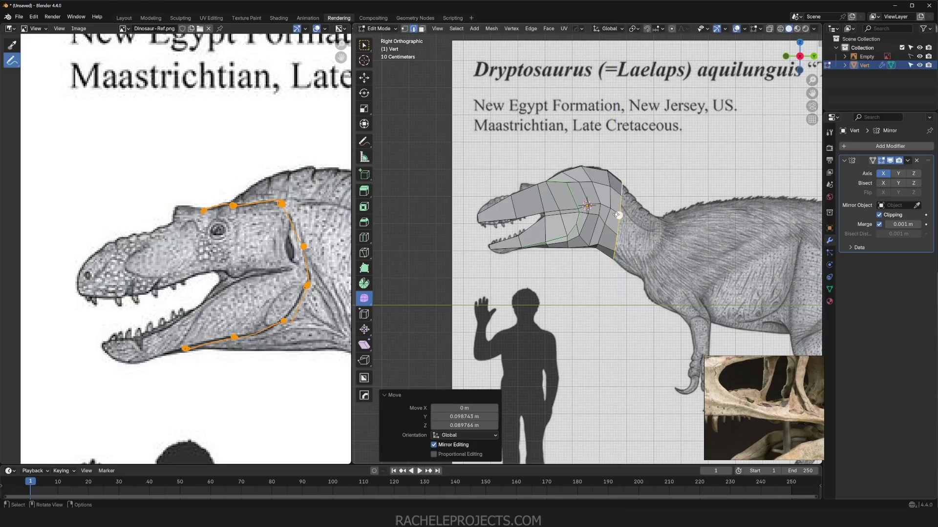
Step: Select the middle neck edge loop, rotate it about -6.8° and flatten it by scaling it to 0 along Y
alt+click(610, 198)
key(r)
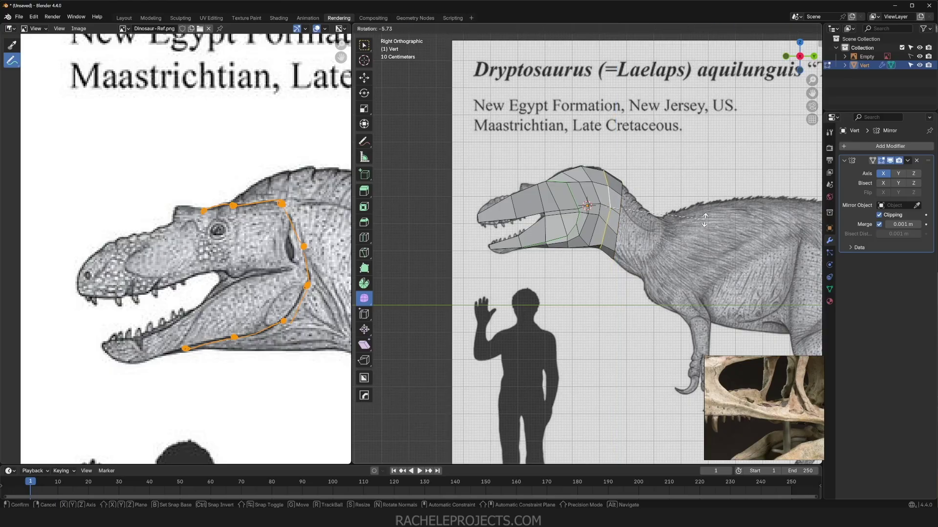
click(702, 217)
key(s)
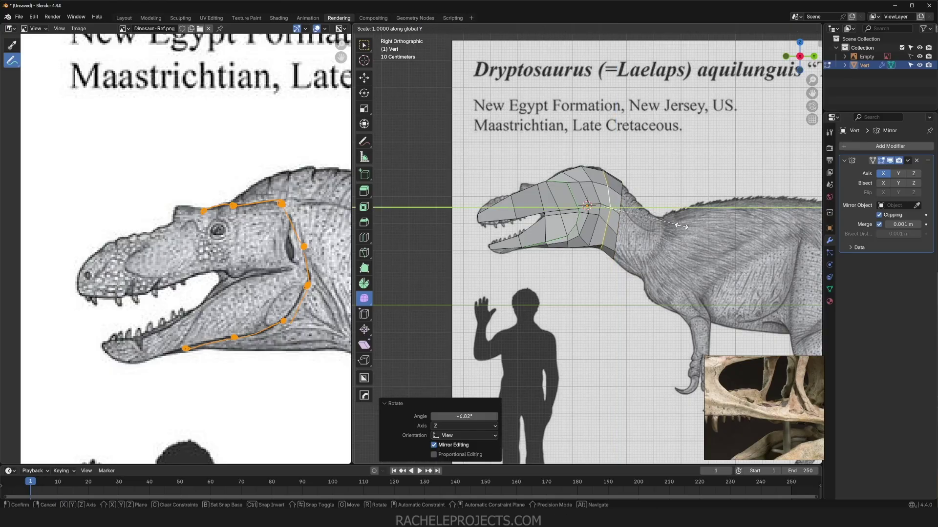
key(y)
key(0)
key(Return)
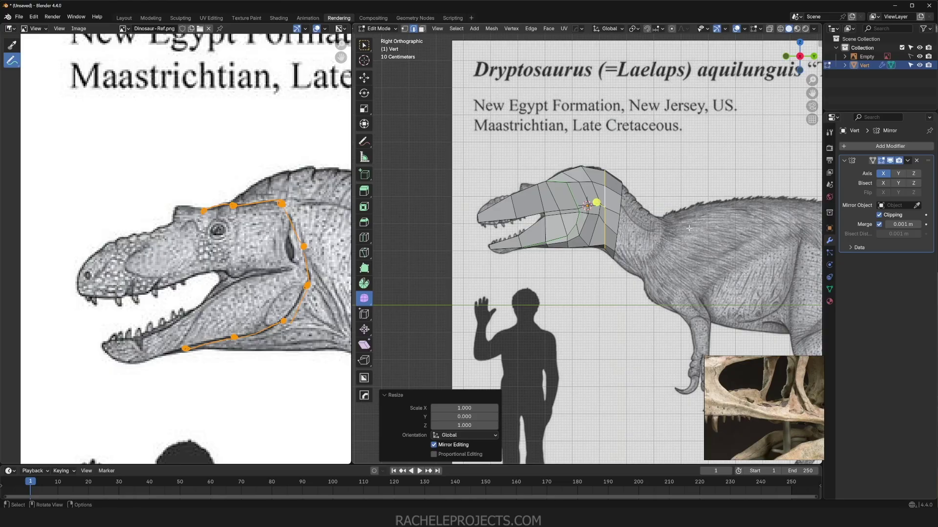
Step: Scale the flattened neck loop by about 1.04 along Z to reach the reference outline
key(s)
key(z)
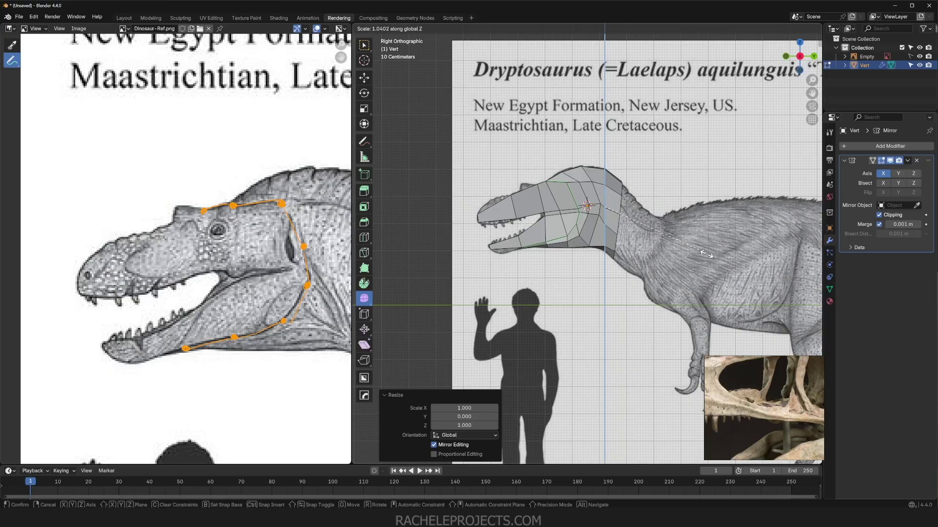
click(700, 254)
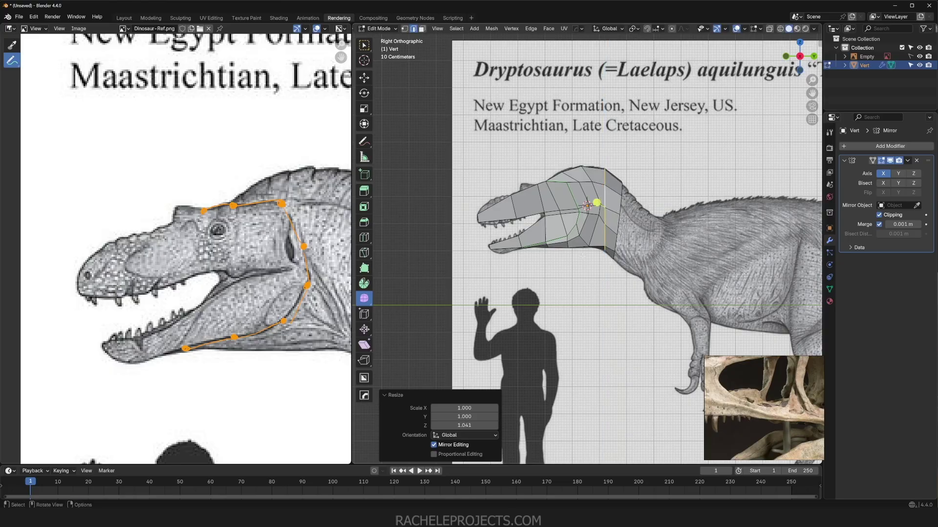
Step: Move the throat vertex at the rear of the lower jaw about 0.19 m along Y towards the neck
click(588, 245)
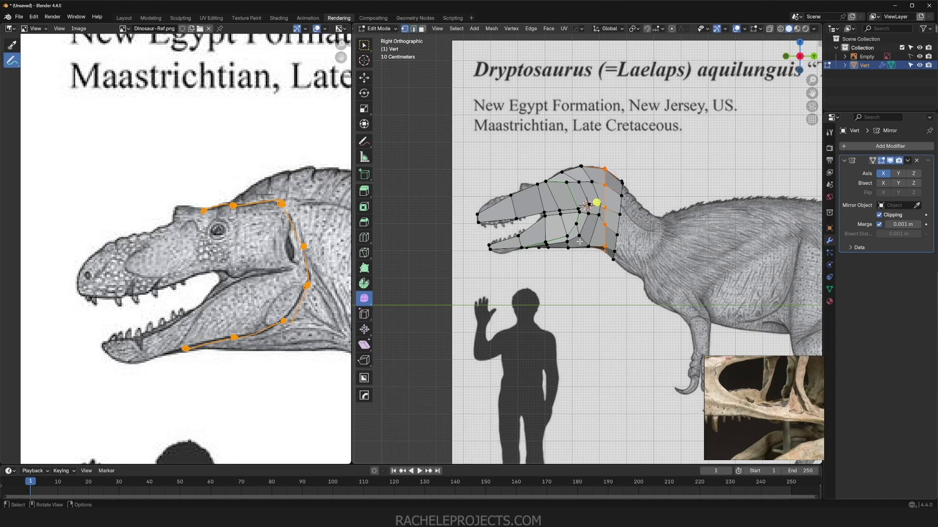
scroll(596, 232, up, 6)
key(alt+z)
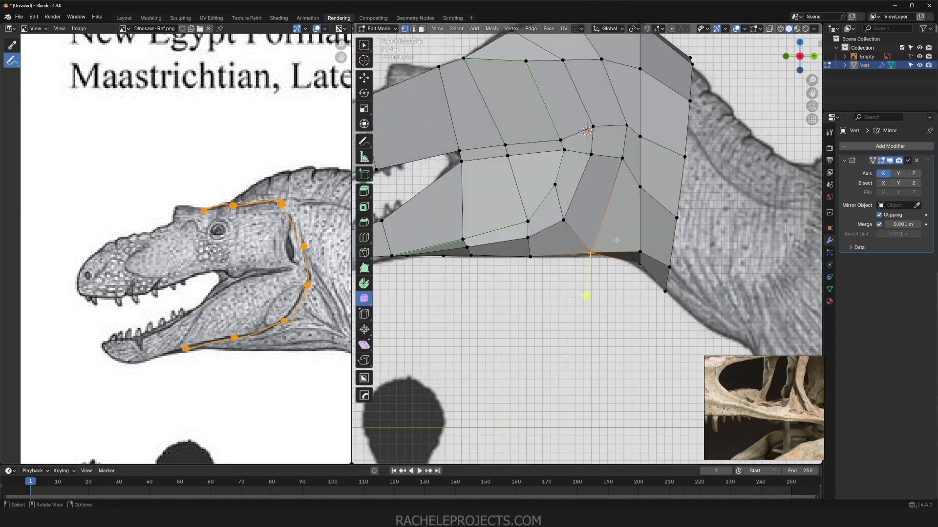
key(g)
click(633, 227)
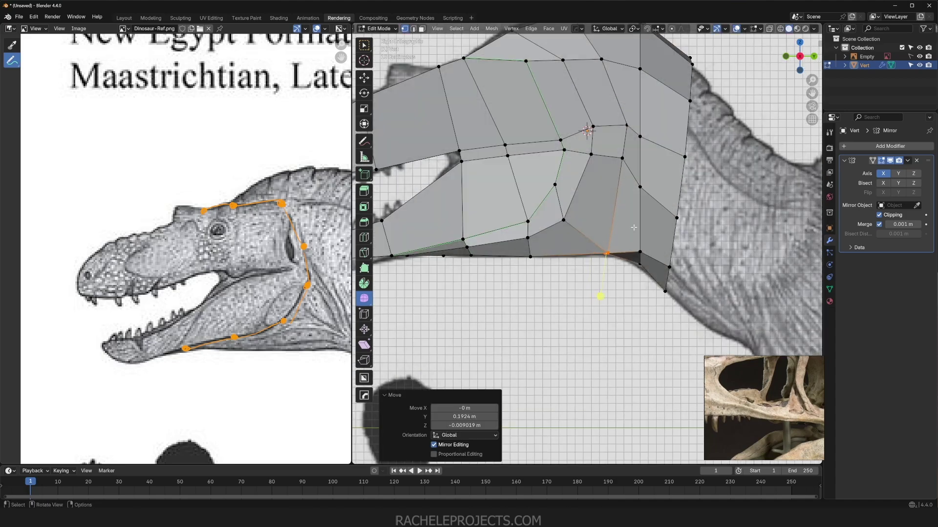
Step: Move the two vertices at the middle of the column in front of the neck loop slightly forward, lining up the column
click(627, 126)
key(g)
click(617, 137)
click(624, 166)
key(g)
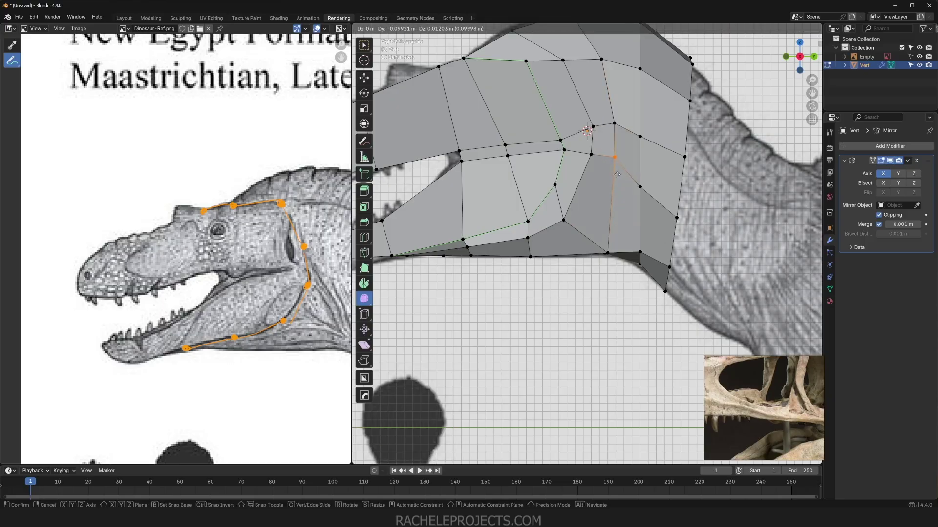
click(615, 174)
Step: Nudge the column's upper side vertex back and move the crown vertex above it about 0.43 m along Y and -0.03 m along Z
click(604, 65)
key(g)
click(616, 78)
shift+middle_drag(625, 105, 619, 222)
click(579, 143)
key(alt+z)
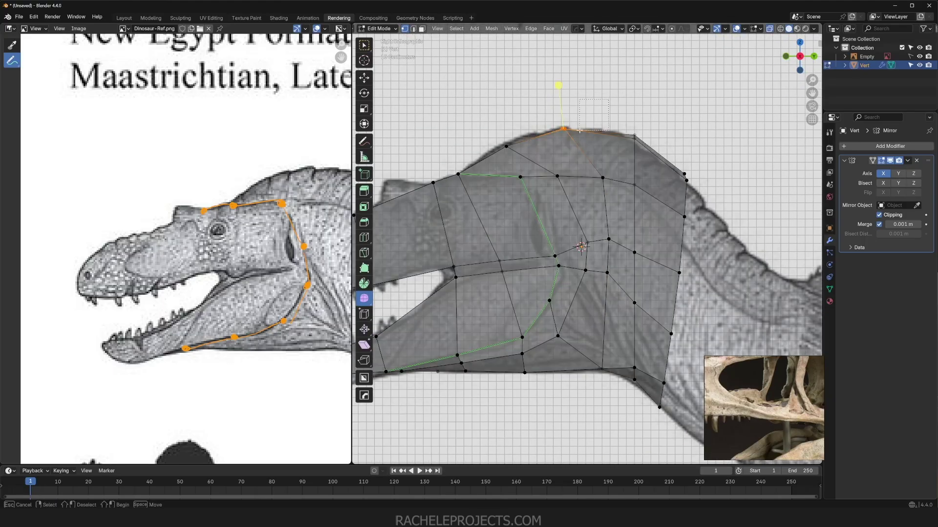
key(g)
click(598, 134)
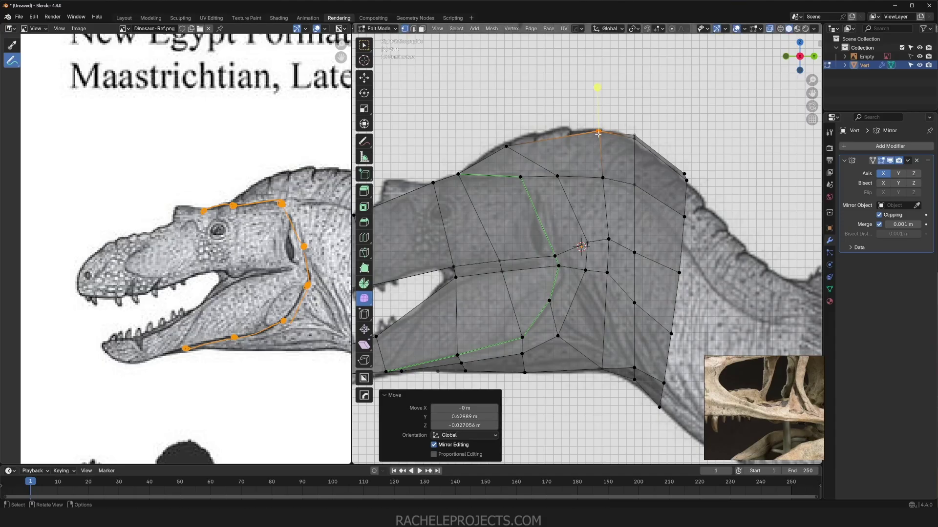
Step: Try a centred loop cut just behind the green-marked cheek edges and dissolve its edges
key(ctrl+r)
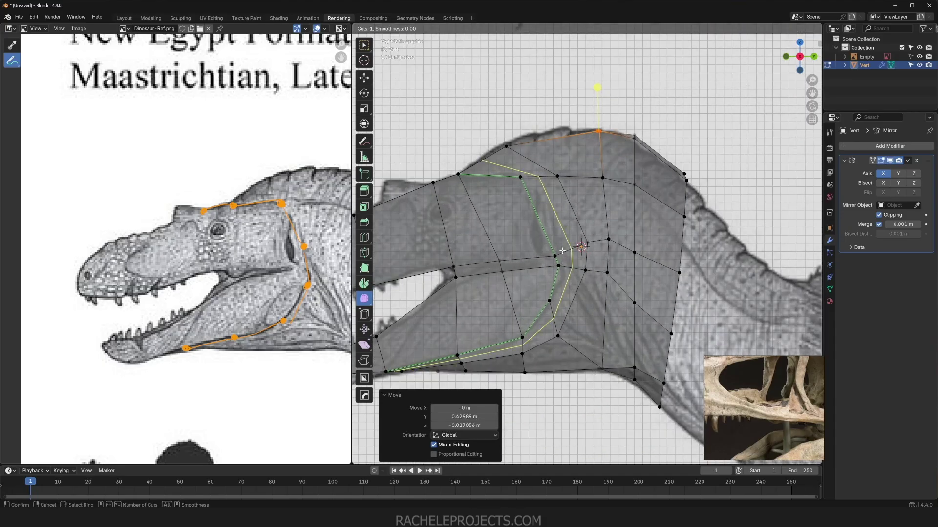
click(562, 248)
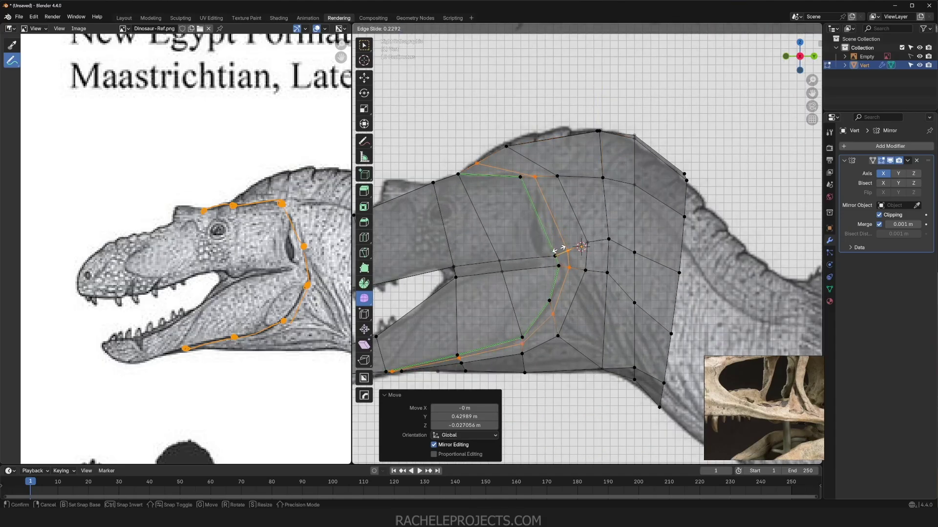
right_click(543, 247)
key(x)
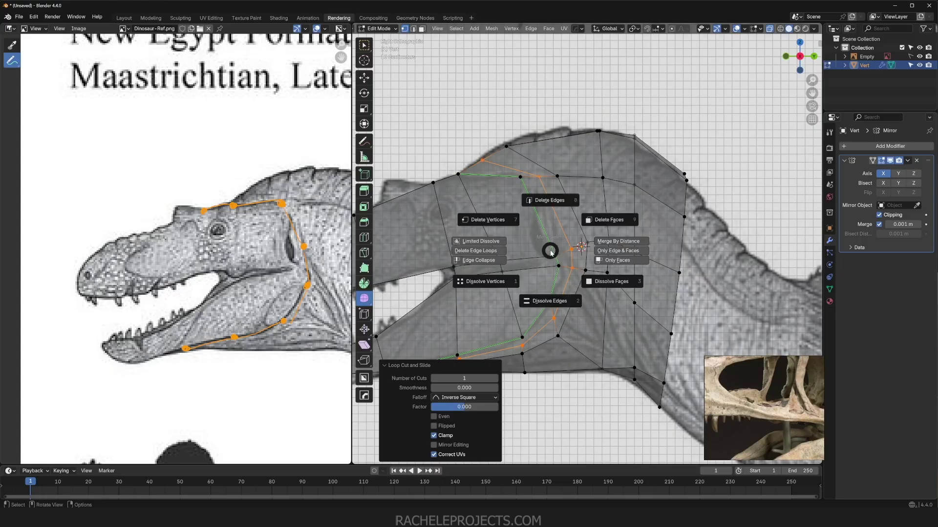
click(549, 301)
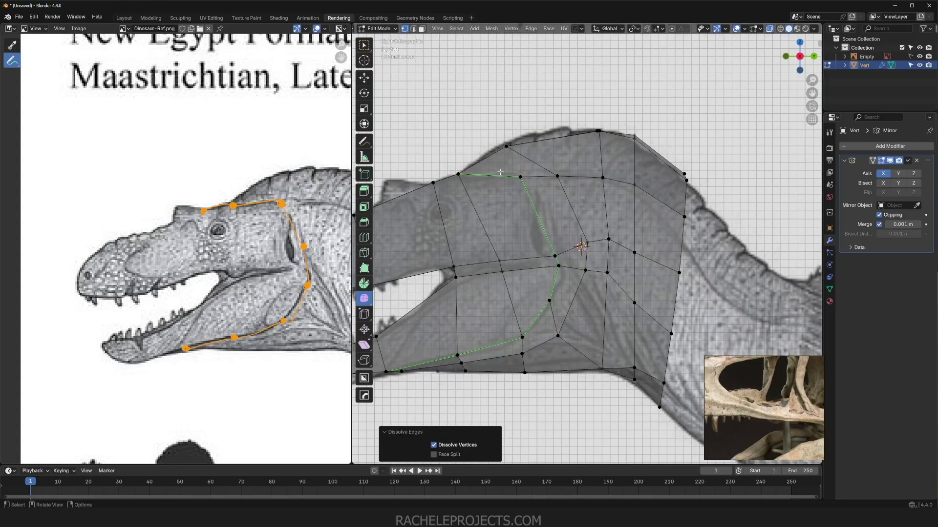
click(514, 178)
key(g)
right_click(498, 173)
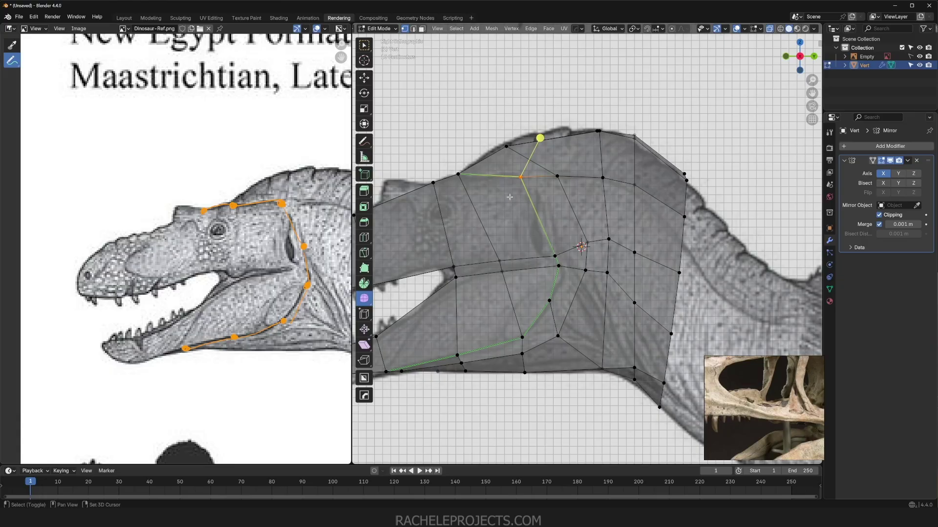
Step: Try to clear the Freestyle marks from the green-marked edge loops along the cheek and lower jaw
shift+middle_drag(509, 197, 578, 180)
key(alt+z)
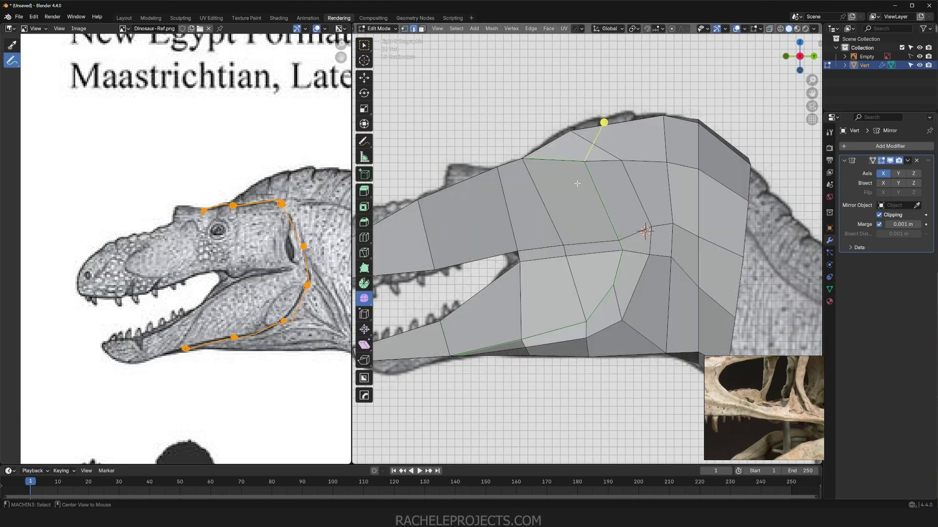
alt+click(569, 159)
click(597, 190)
alt+click(597, 191)
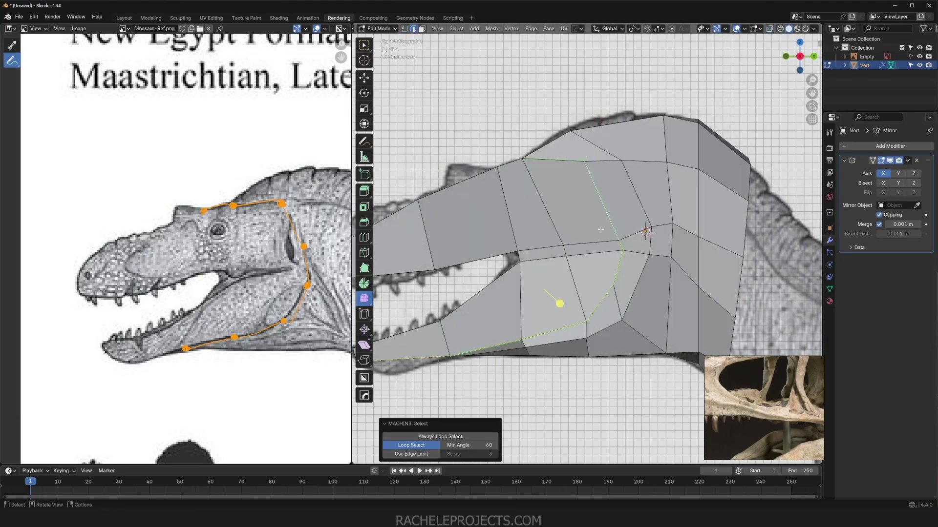
mouse_move(595, 262)
middle_down()
mouse_move(593, 278)
mouse_move(593, 267)
middle_up()
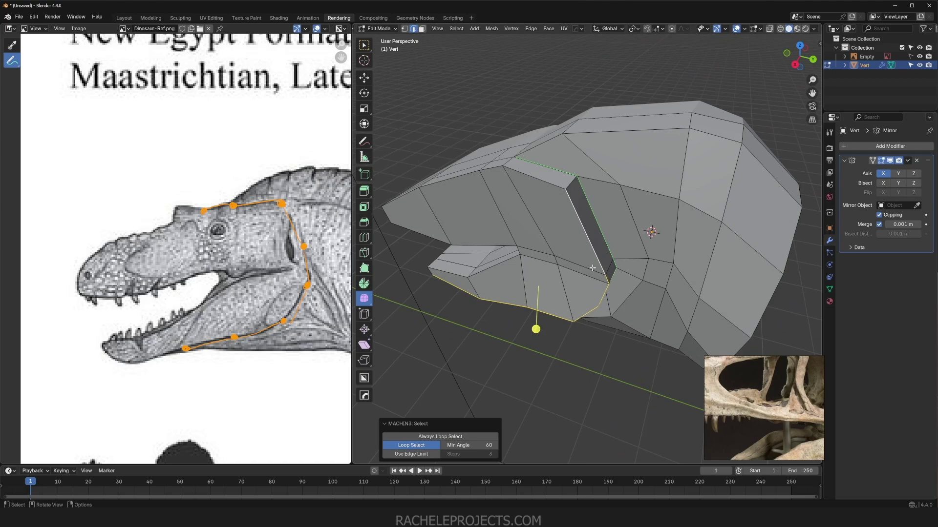
alt+click(601, 223)
middle_drag(601, 223, 629, 255)
alt+click(613, 213)
key(ctrl+e)
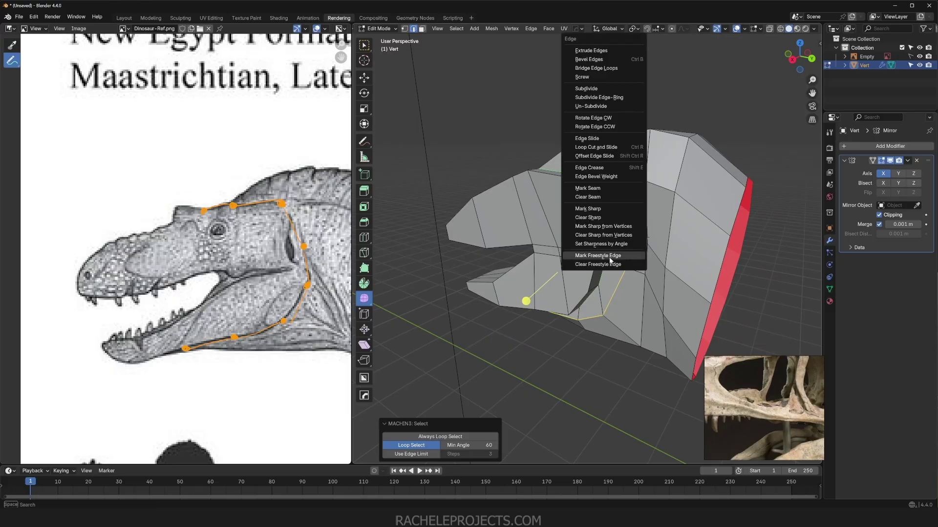
click(616, 264)
Step: Move the selected upper skull vertex about -0.12 m along X and adjust its height along Z
middle_drag(617, 264, 722, 273)
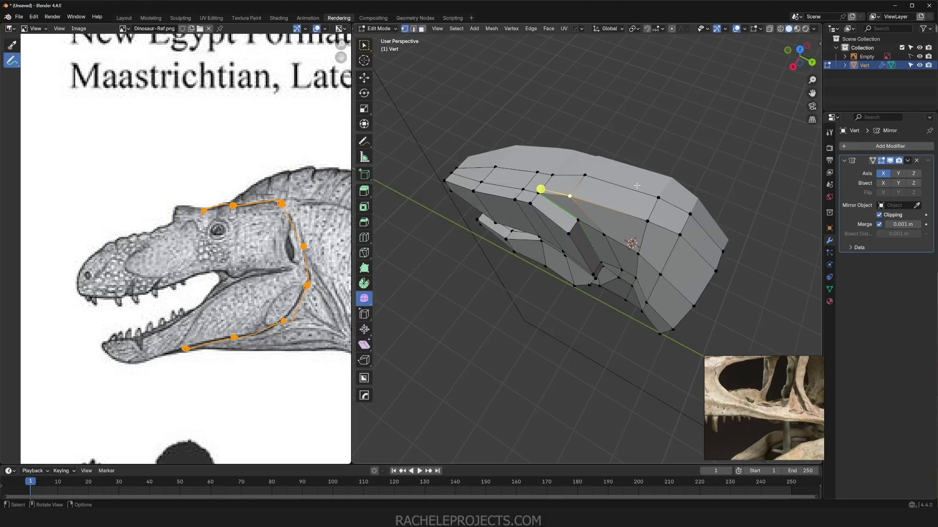
middle_drag(669, 178, 586, 175)
key(g)
key(x)
click(605, 172)
key(g)
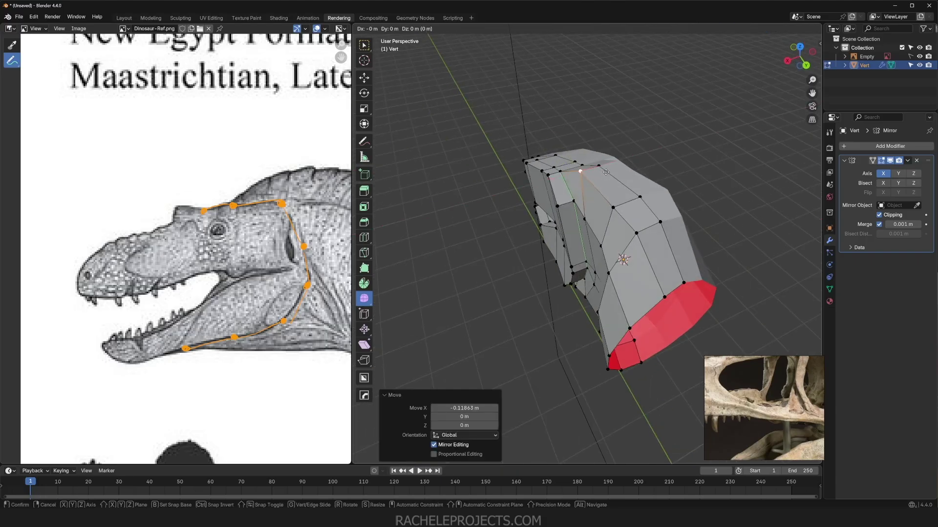
key(z)
click(607, 179)
Step: Adjust the height of the next vertex back along Z and lower the front crest vertex about 0.07 m
click(617, 209)
key(g)
key(z)
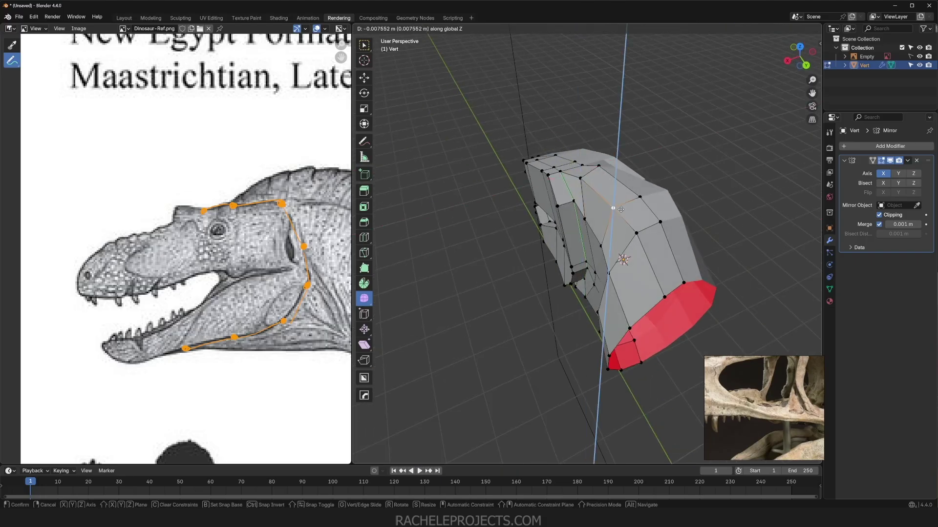
click(621, 210)
middle_drag(621, 210, 575, 172)
key(g)
key(z)
click(566, 171)
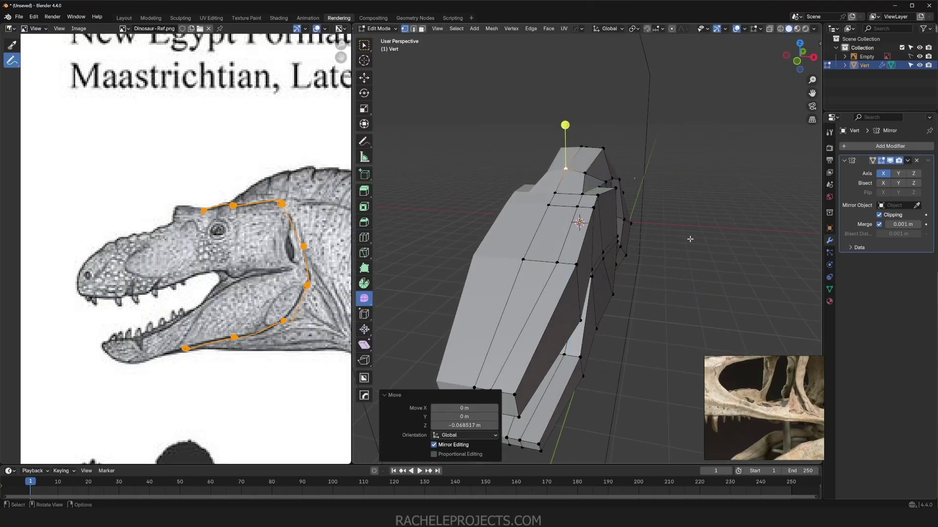
Step: Add one loop cut across the front of the upper snout and one across the front of the lower jaw
middle_drag(691, 239, 642, 247)
scroll(616, 235, down, 3)
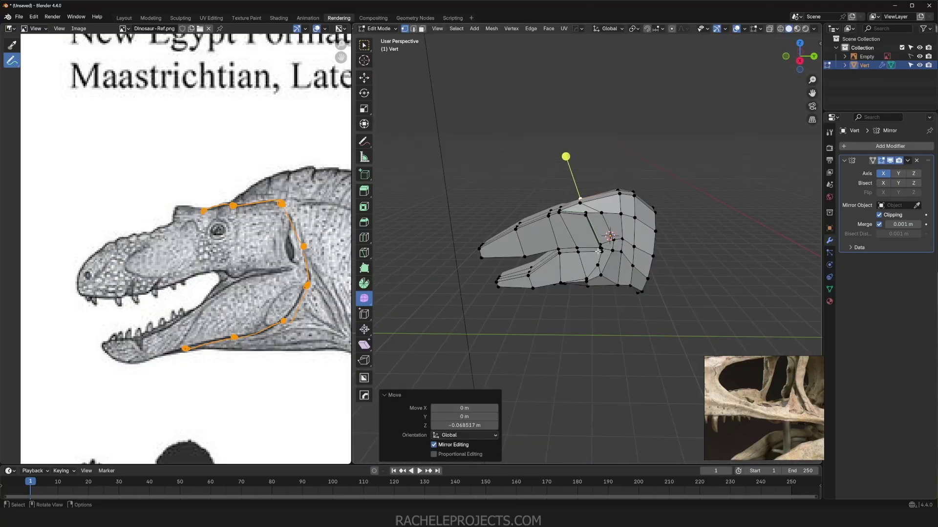
key(KP_3)
scroll(641, 247, up, 4)
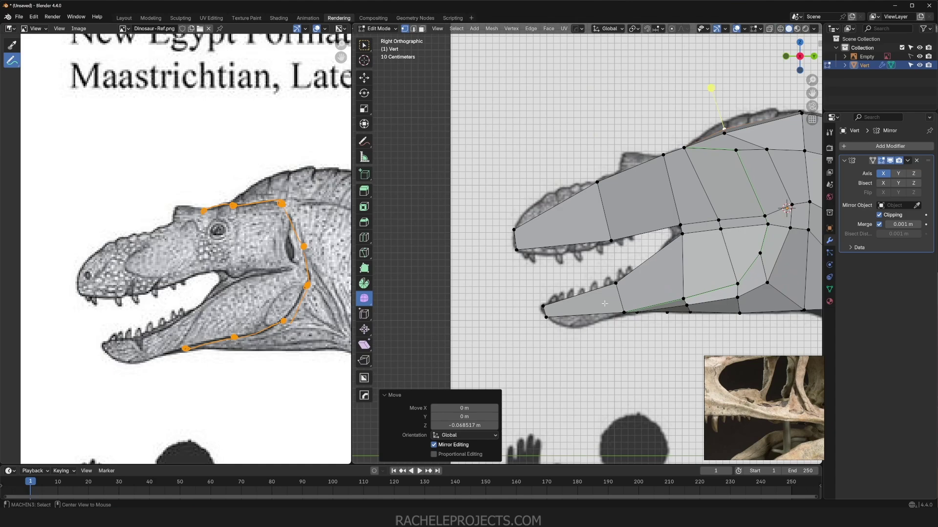
key(alt+z)
key(ctrl+r)
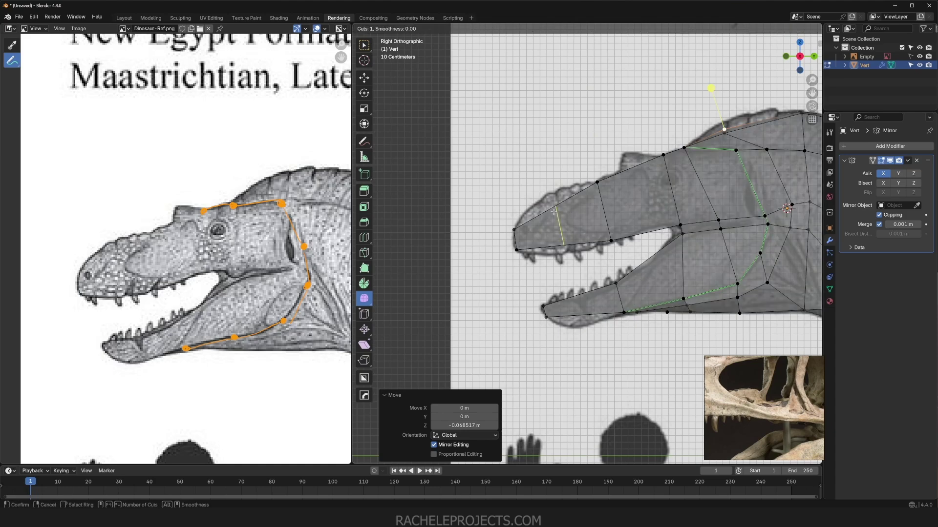
click(554, 211)
click(563, 213)
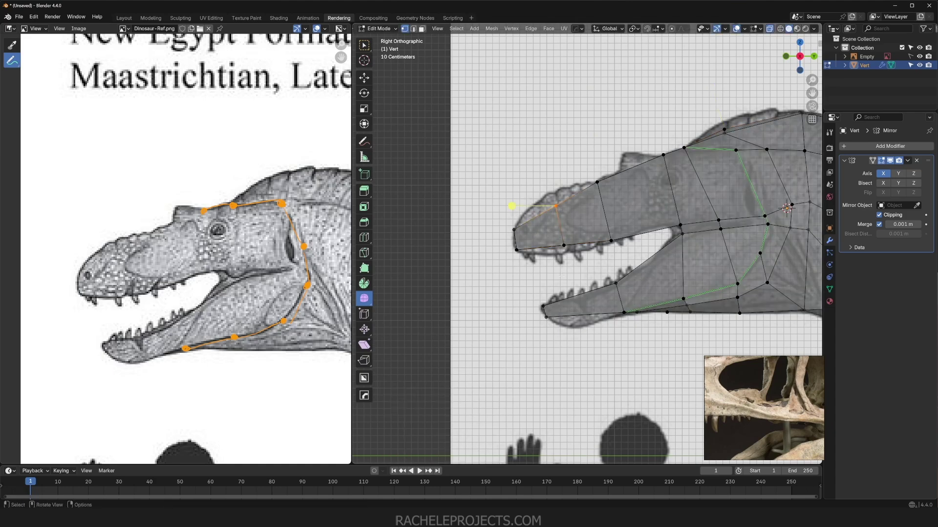
drag(591, 312, 579, 315)
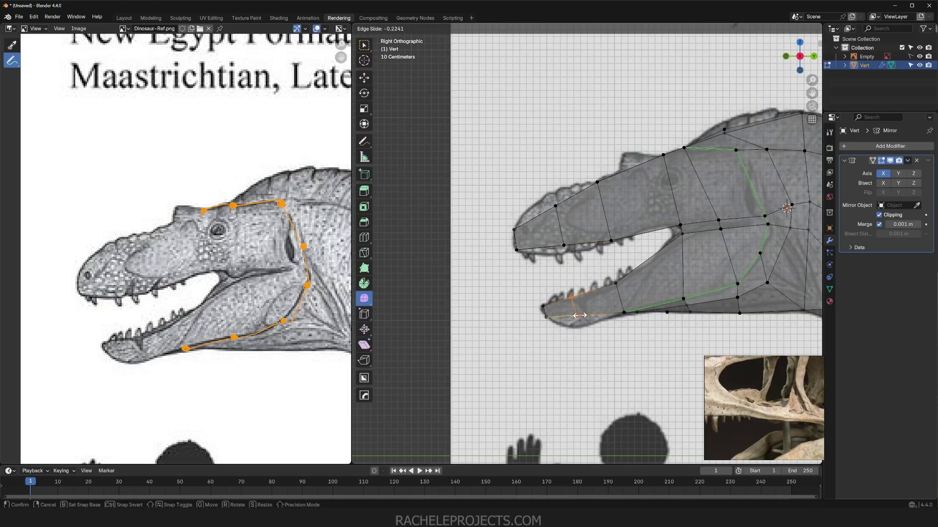
click(580, 319)
Step: Move the snout cut's lower and upper vertices outward onto the reference outline of the upper jaw
click(562, 246)
key(g)
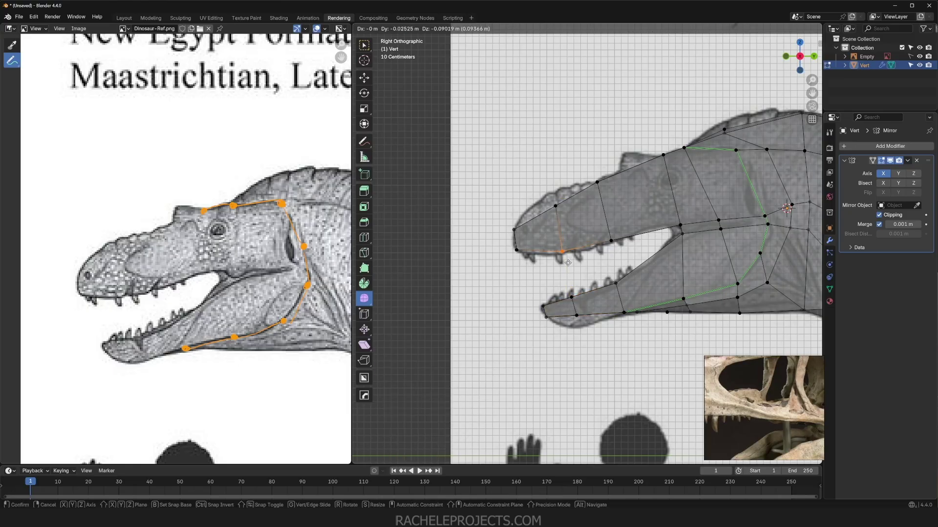
click(559, 254)
click(554, 203)
key(g)
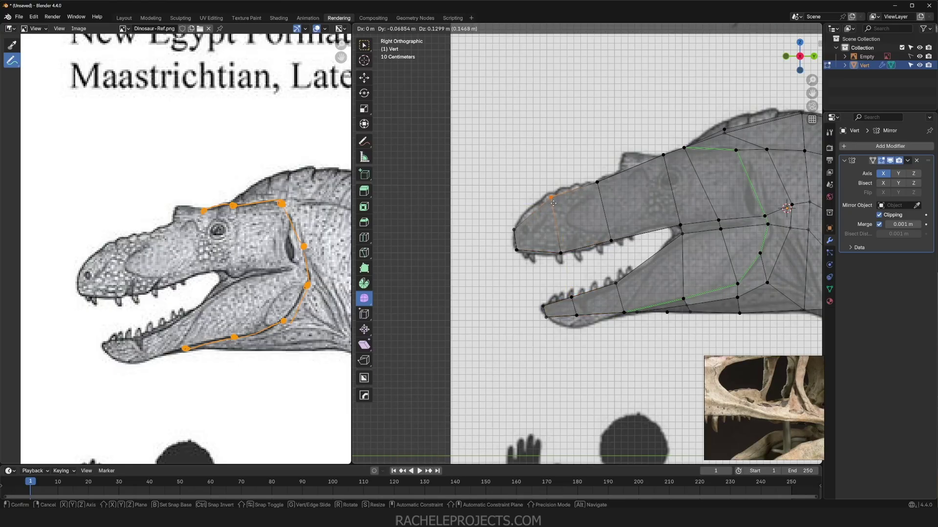
click(548, 192)
Step: Fit the lower jaw cut to the reference by nudging its upper vertex and moving its lower vertex about -0.16 m along Z
click(568, 296)
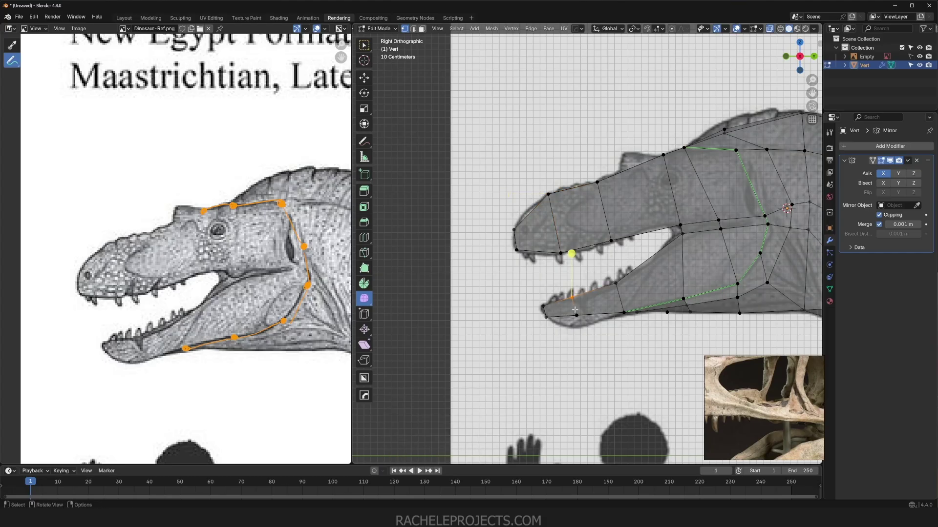
key(g)
click(568, 298)
click(582, 328)
key(g)
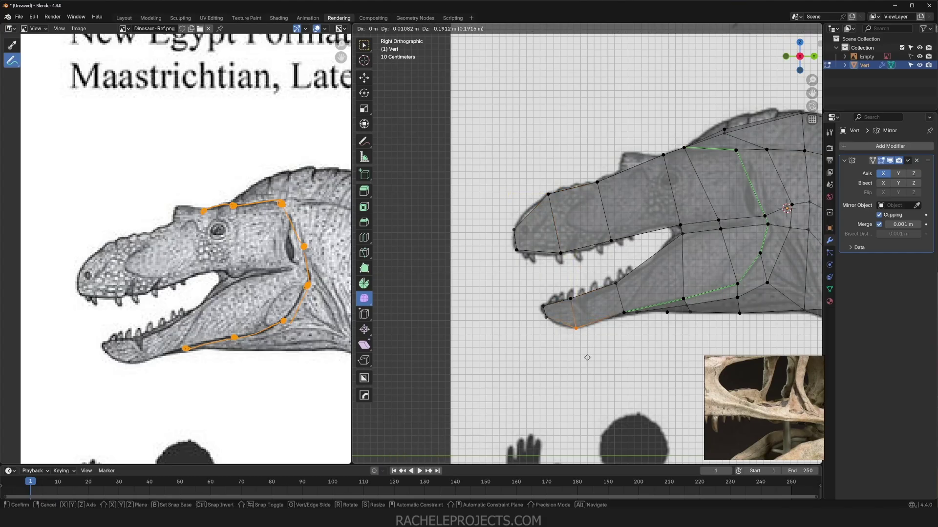
click(586, 351)
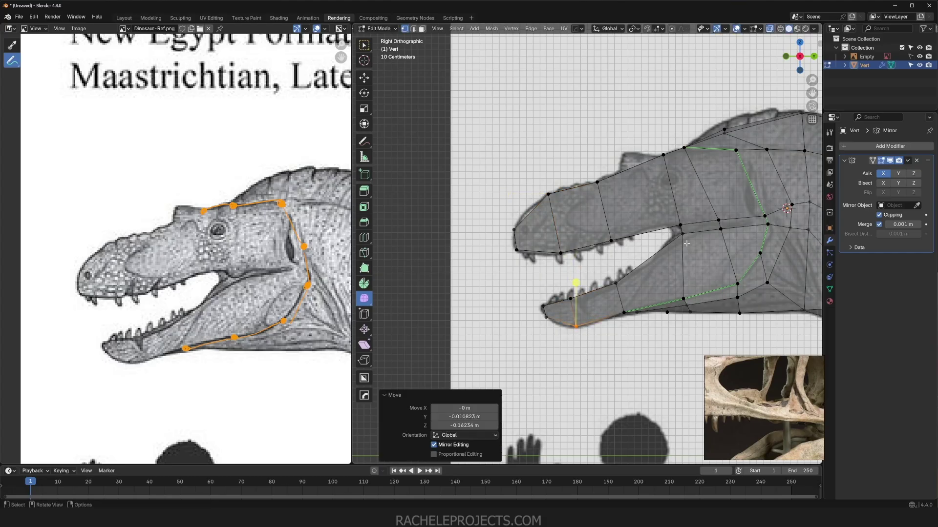
scroll(674, 244, down, 3)
shift+middle_drag(667, 268, 633, 261)
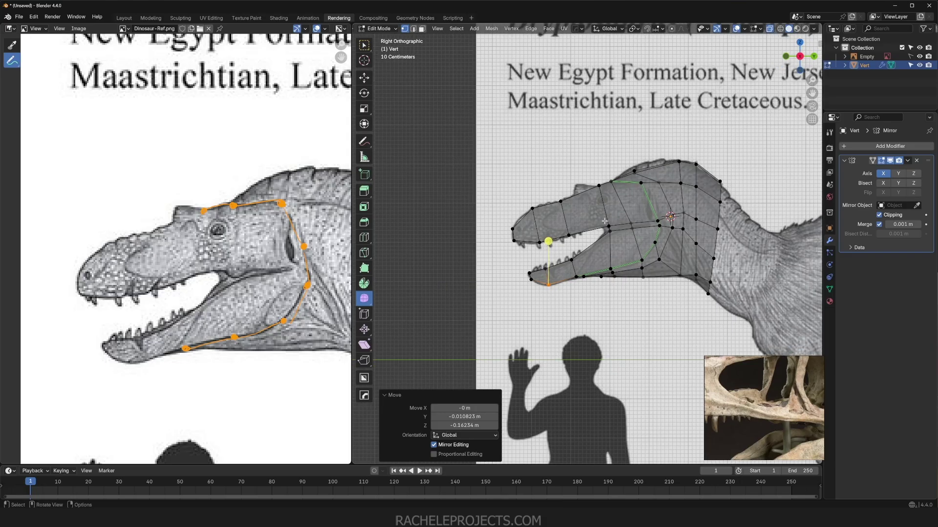
Step: Add a plain axes empty at the mouth corner and move it outward along X to about 0.685 m
drag(604, 220, 617, 244)
scroll(616, 243, up, 3)
key(ctrl+Tab)
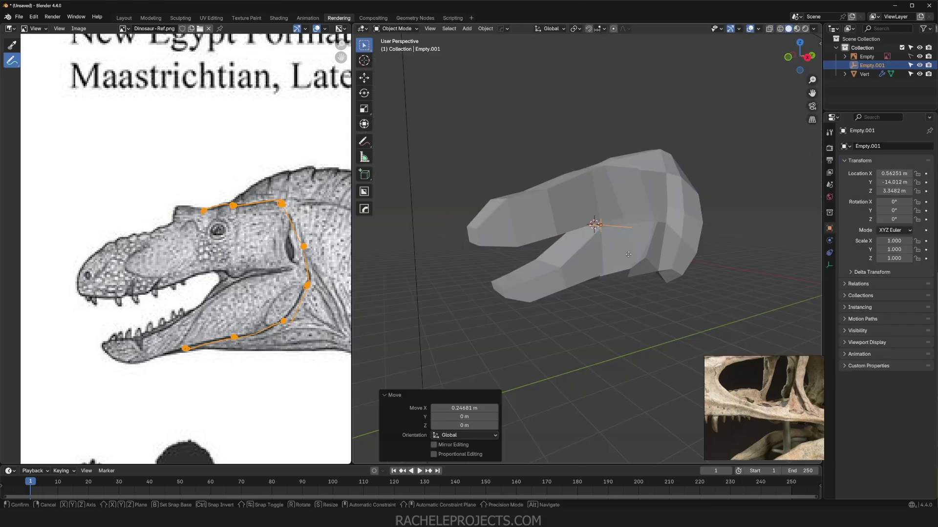
key(g)
key(x)
click(629, 257)
Step: Add a Hook modifier to the head mesh and open the mesh for editing in side view
key(KP_3)
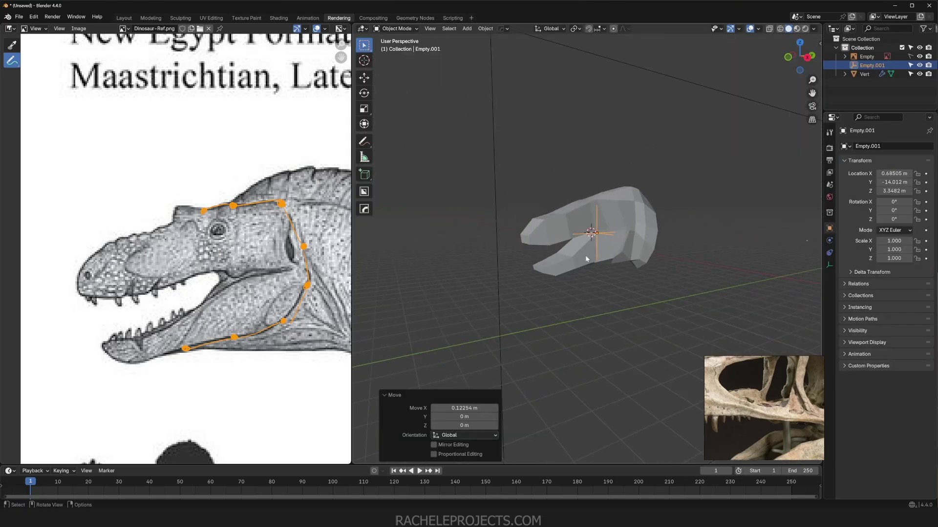
click(648, 244)
scroll(648, 244, up, 1)
key(Tab)
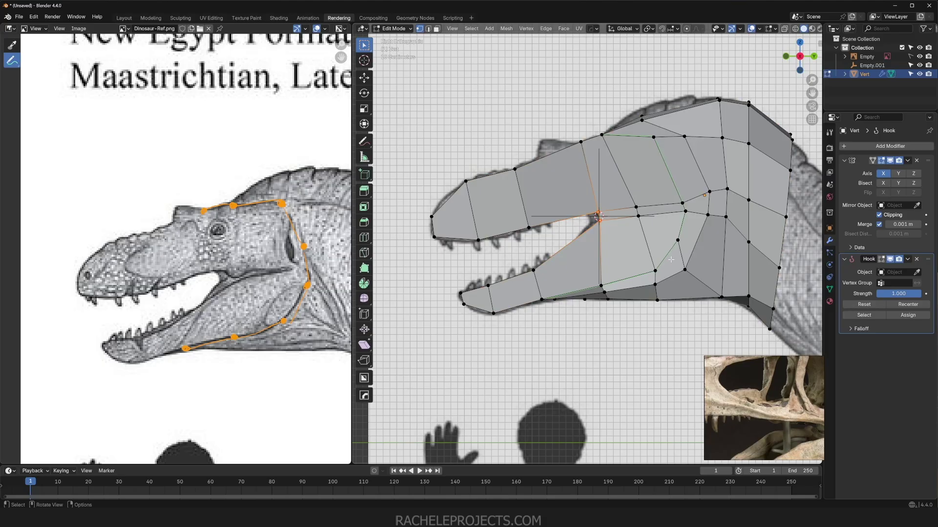
Step: Select the lower jaw's outer side, front and upper faces, from the jaw corner to the tip
key(3)
click(660, 242)
shift+click(621, 249)
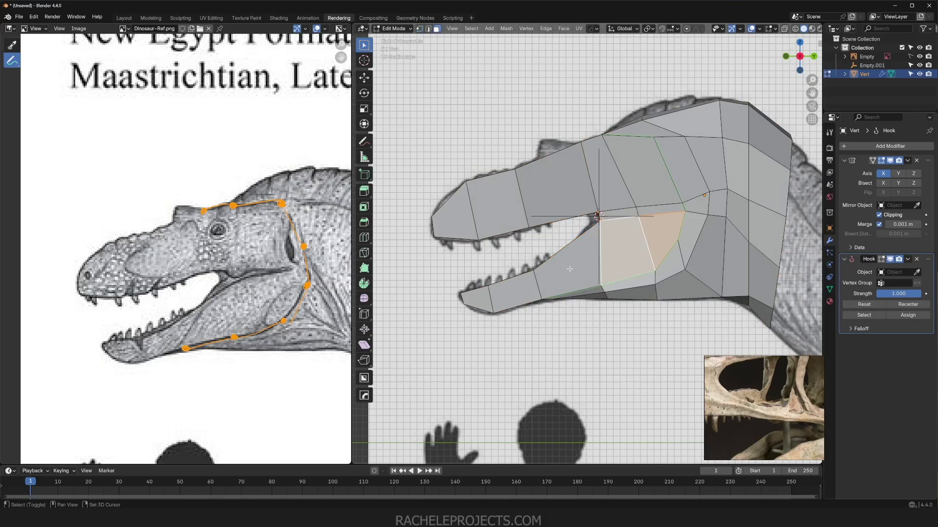
shift+click(566, 266)
middle_drag(496, 296, 592, 268)
shift+click(530, 302)
shift+click(515, 303)
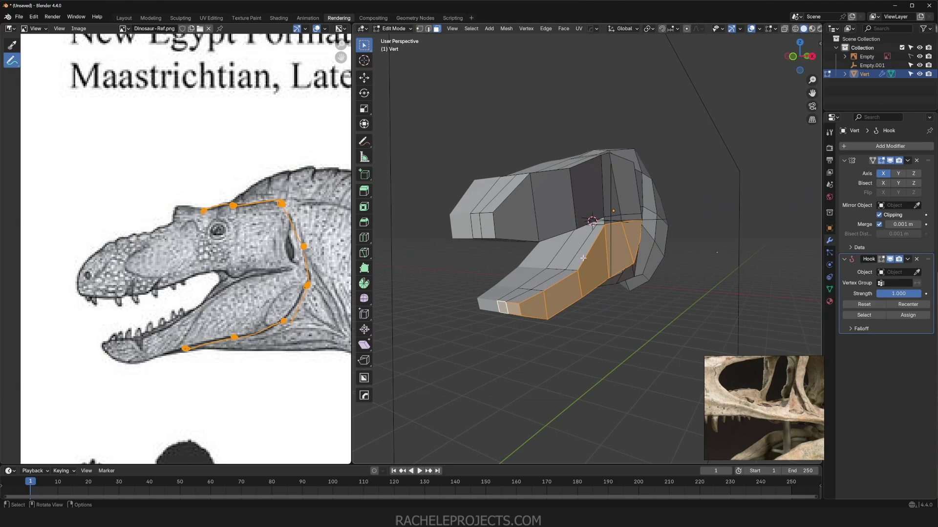
key(c)
drag(580, 256, 557, 271)
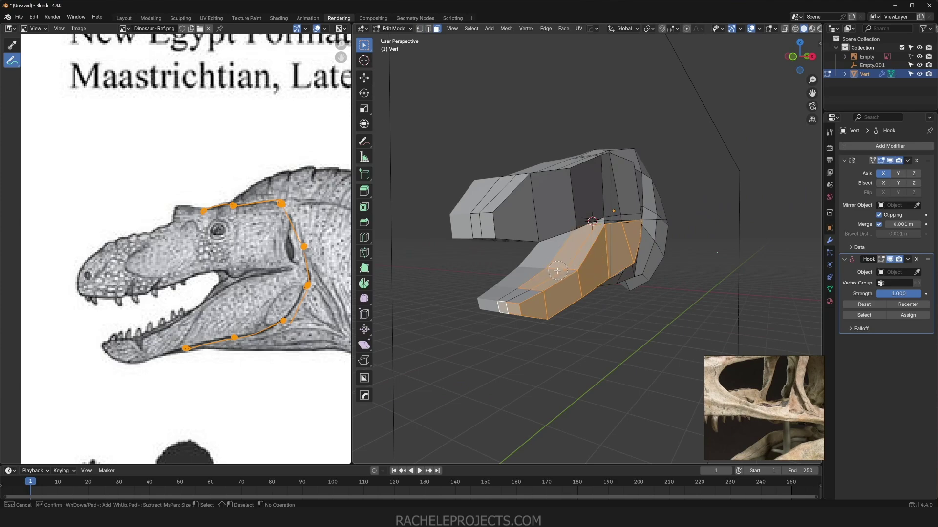
right_click(526, 288)
Step: Assign the selected jaw faces to a new vertex group and set that group and the empty in the Hook modifier
middle_drag(678, 282, 625, 273)
click(829, 289)
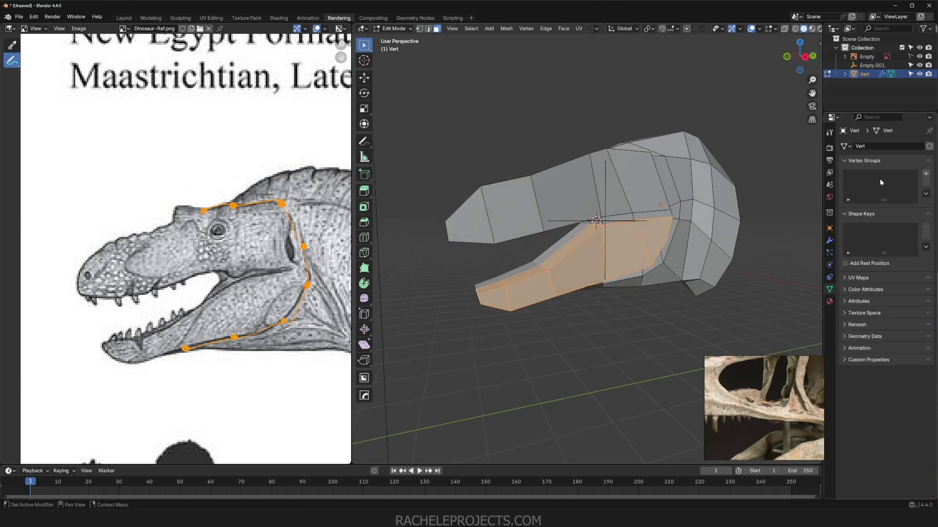
click(925, 174)
scroll(561, 268, down, 2)
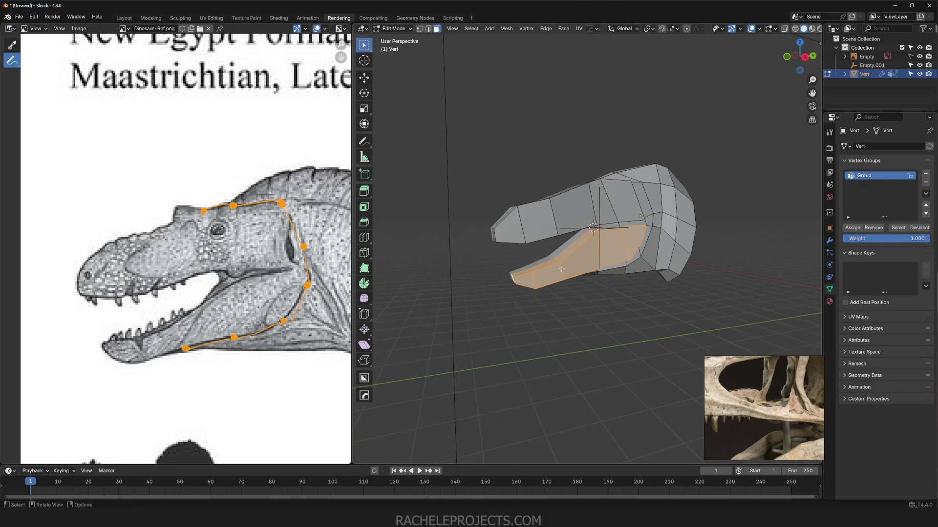
scroll(617, 265, up, 4)
key(KP_3)
key(Tab)
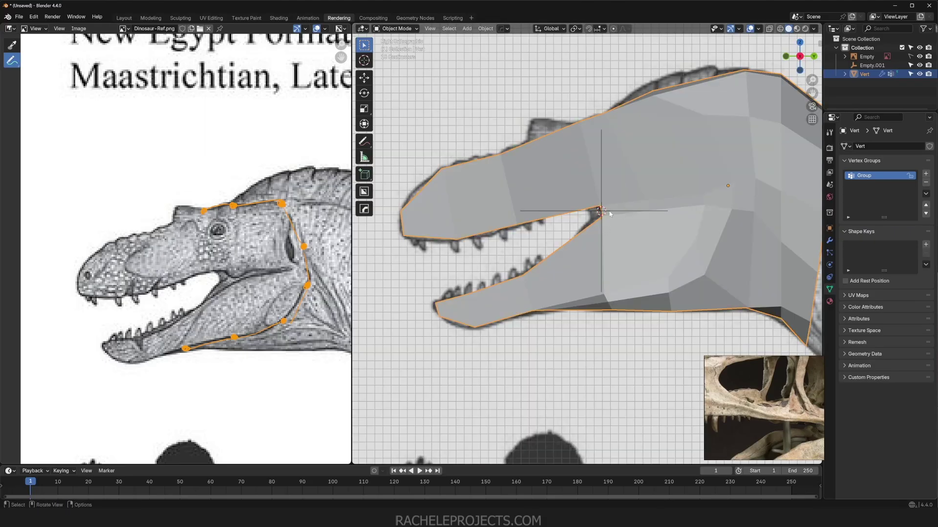
Step: Rename the empty as Mouth CTRL and test how rotating it swings the lower jaw, leaving its rotation at 0°
click(871, 65)
double_click(872, 65)
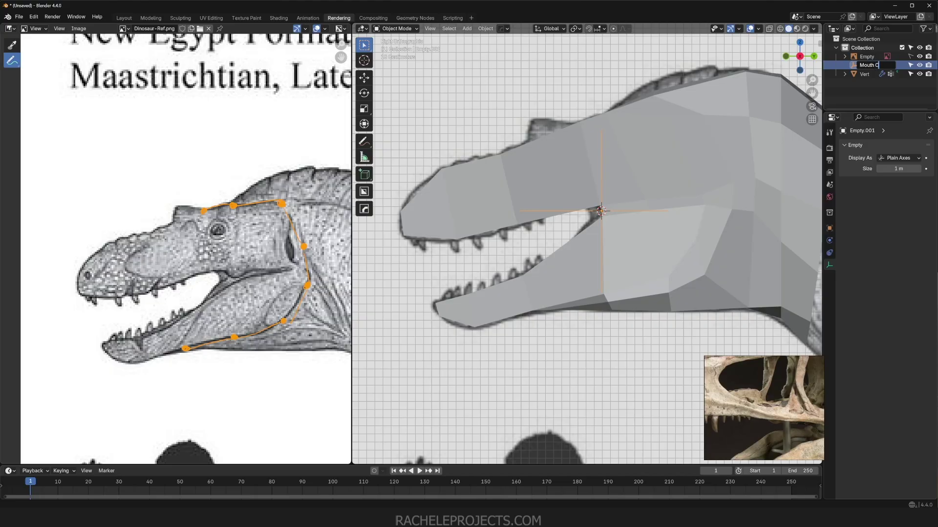
text(Mouth CTRL)
key(Return)
click(829, 228)
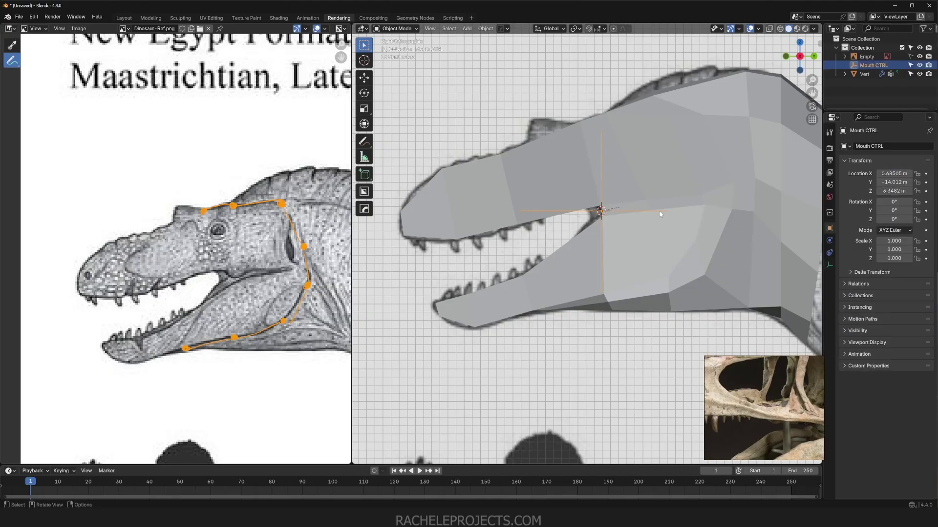
key(r)
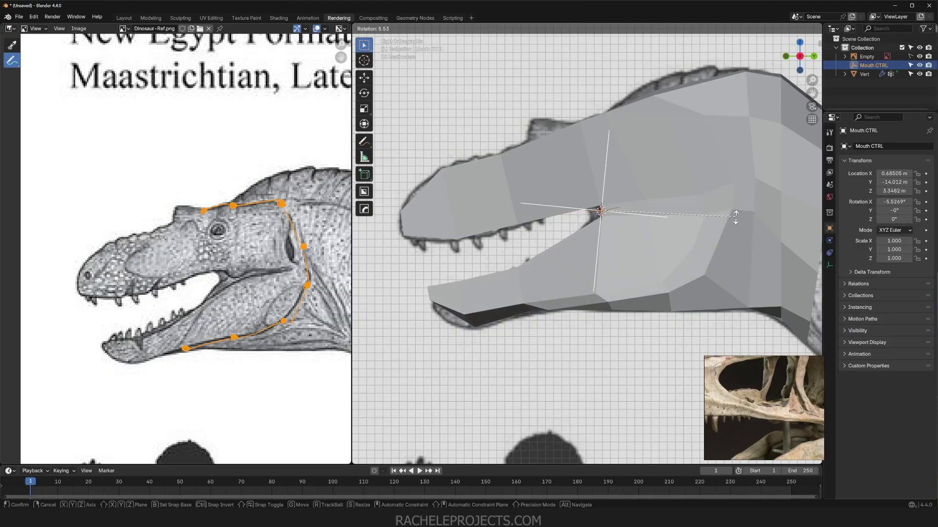
right_click(739, 230)
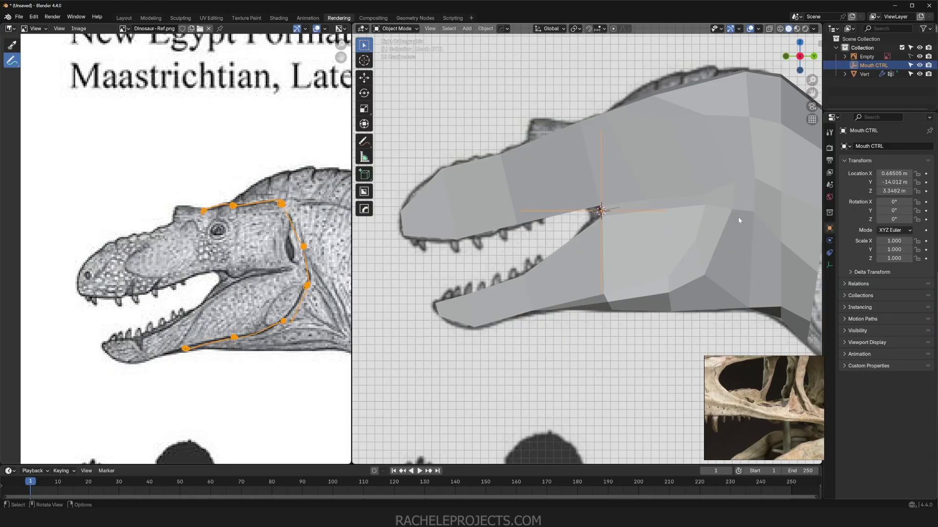
Step: Add the faces along the lower jaw's underside and rear edge to the vertex group, and test the jaw rotation again
click(670, 274)
key(Tab)
middle_drag(670, 274, 523, 287)
middle_drag(535, 277, 543, 307)
ctrl+click(645, 275)
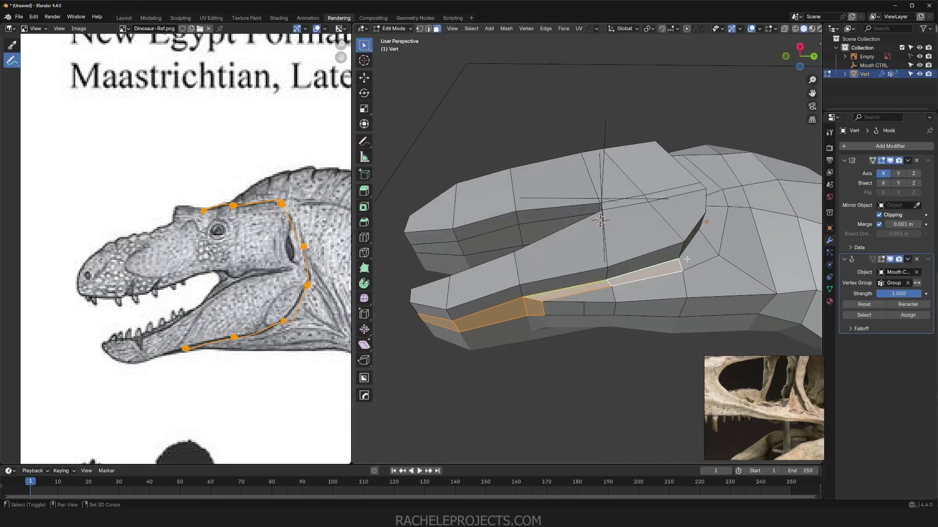
ctrl+click(697, 254)
ctrl+shift+click(650, 306)
ctrl+shift+click(561, 307)
click(829, 289)
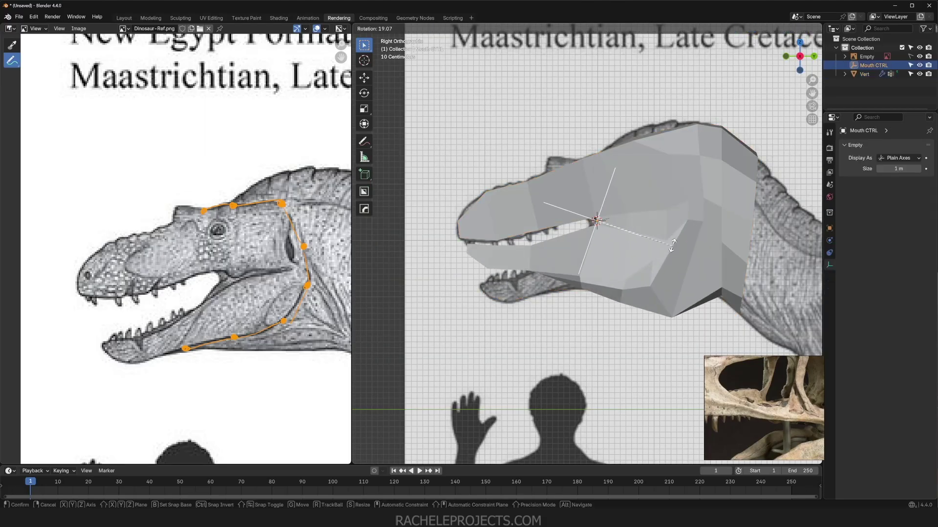
click(616, 214)
Step: Move Mouth CTRL back to the jaw hinge, about 1.11 m along Y and 0.09 m along Z
scroll(617, 214, up, 3)
scroll(593, 248, down, 5)
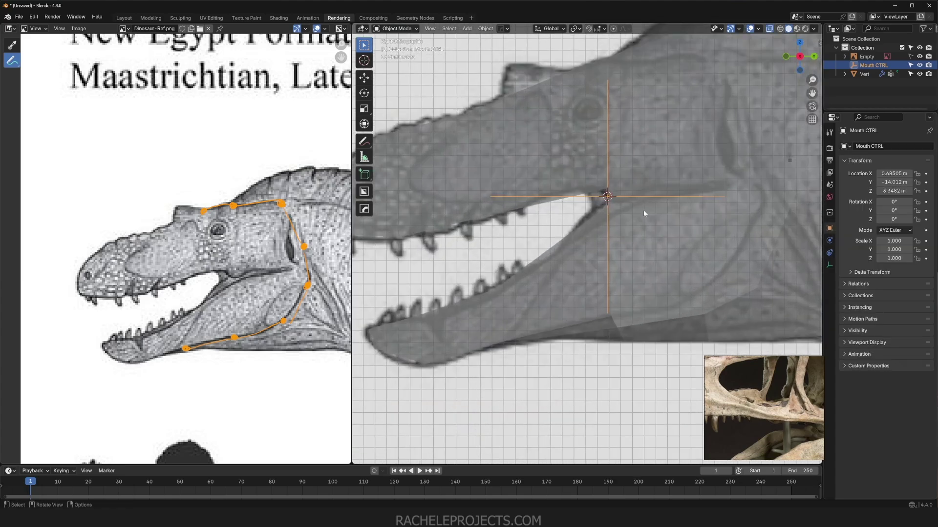
shift+middle_drag(674, 224, 607, 252)
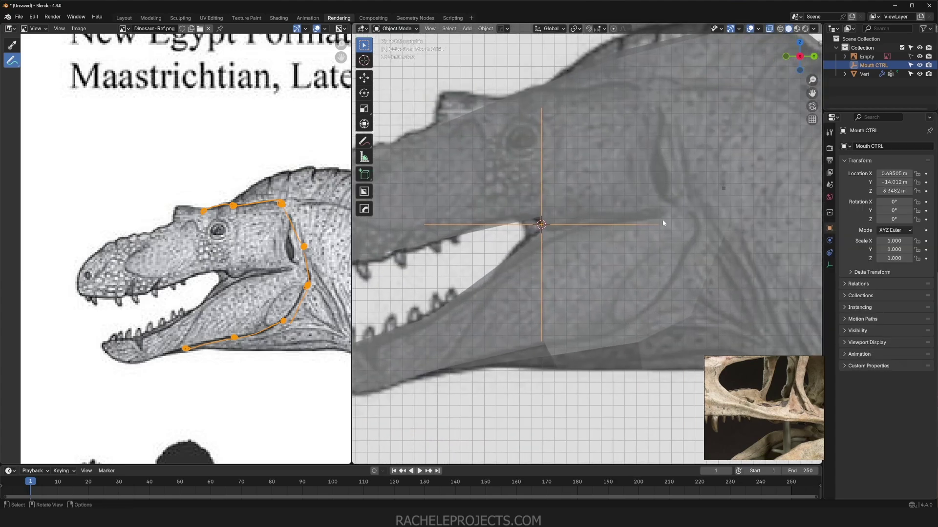
key(g)
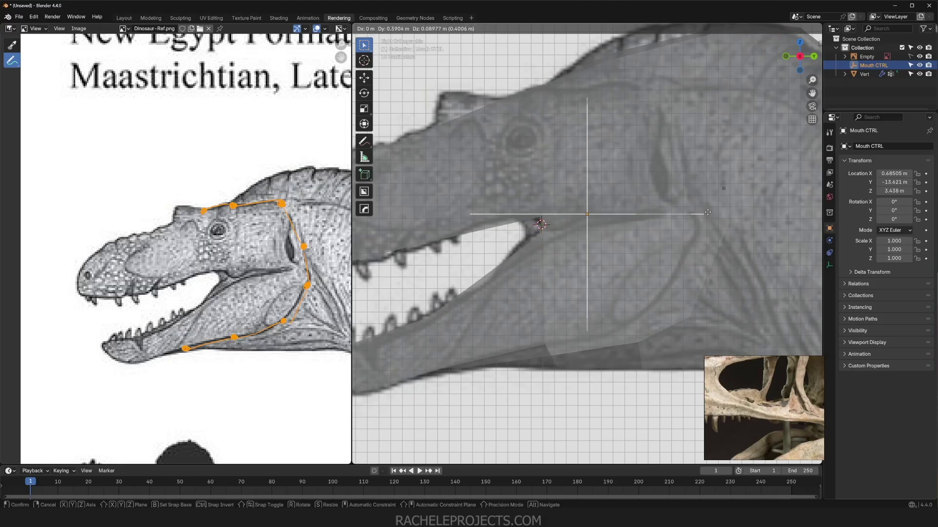
click(786, 212)
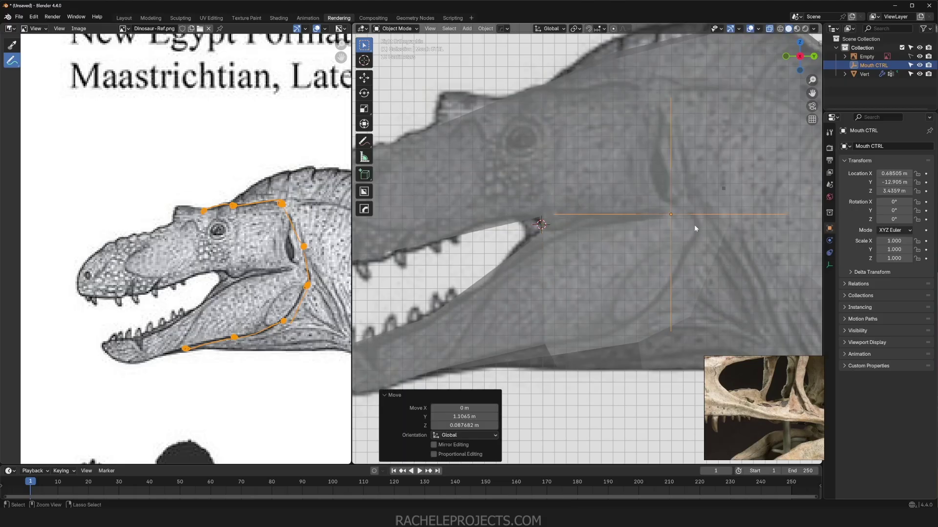
Step: Rotate Mouth CTRL about 14.3° in side view to close the jaw, with the mesh shown solid
scroll(694, 224, down, 2)
key(r)
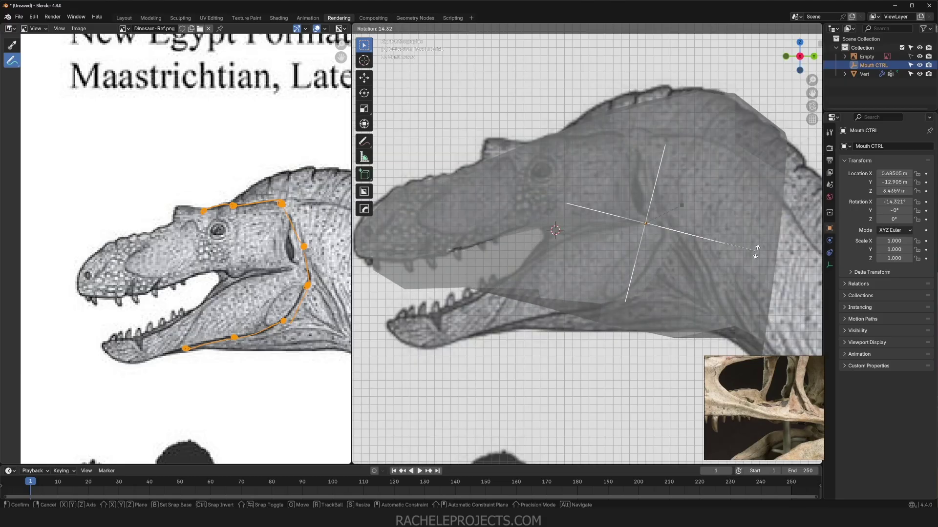
click(756, 252)
key(alt+z)
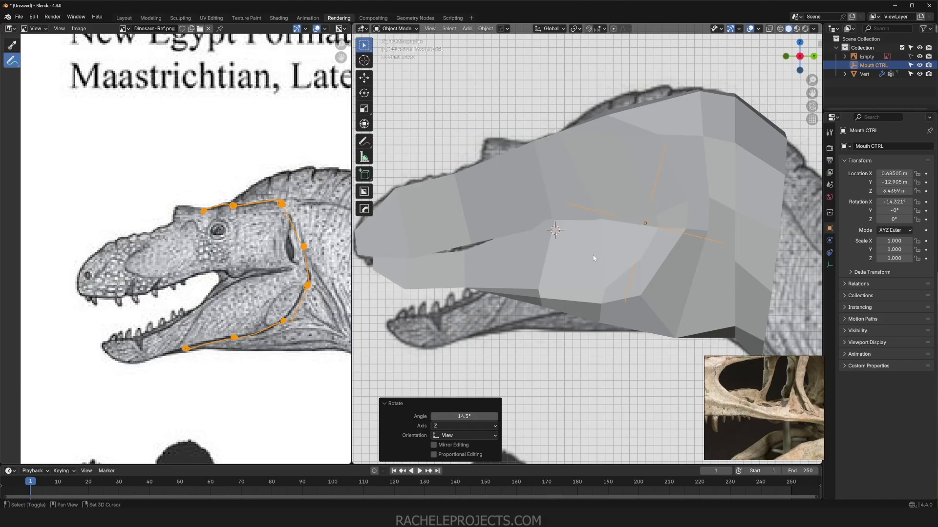
Step: Show the Hook modifier's effect in Edit Mode and on the head mesh's editing cage
middle_drag(593, 258, 658, 286)
click(616, 247)
key(Tab)
scroll(682, 233, up, 3)
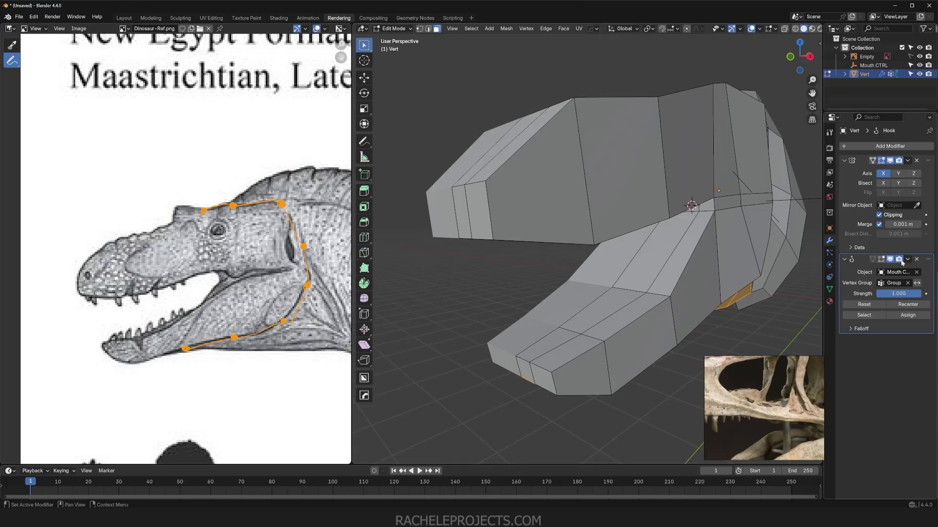
click(881, 259)
click(873, 259)
Step: Move the lower jaw's upper middle vertex about 0.07 m along Y and 0.11 m along Z to meet the upper jaw
middle_drag(693, 254, 549, 252)
middle_drag(591, 210, 605, 261)
scroll(655, 252, down, 6)
click(653, 243)
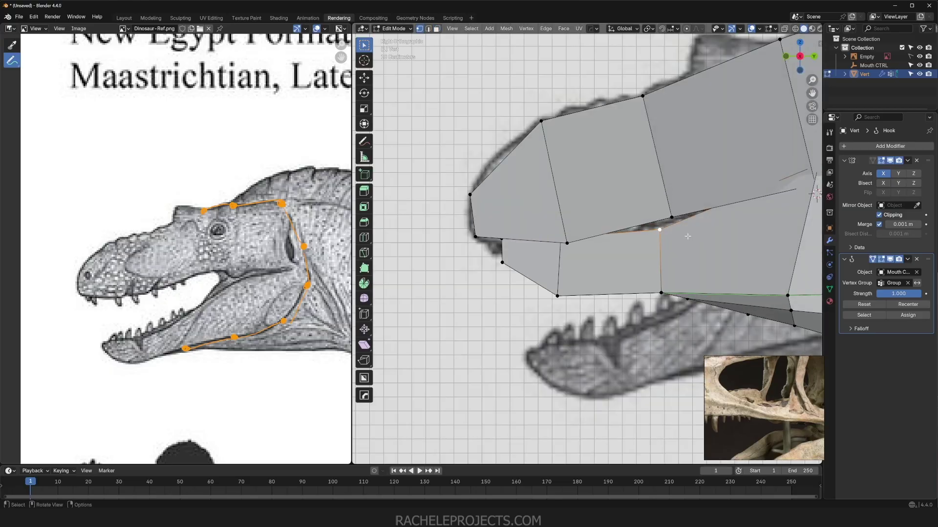
key(alt+z)
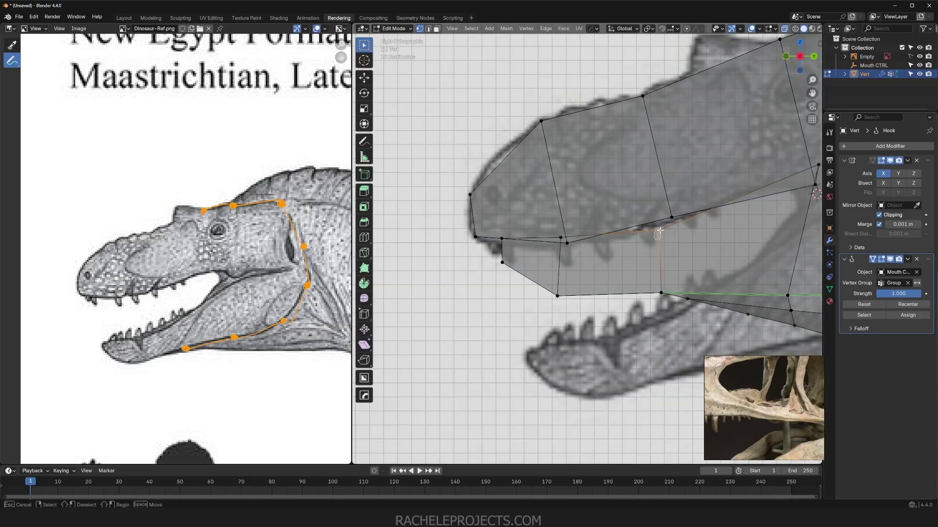
key(alt+z)
key(g)
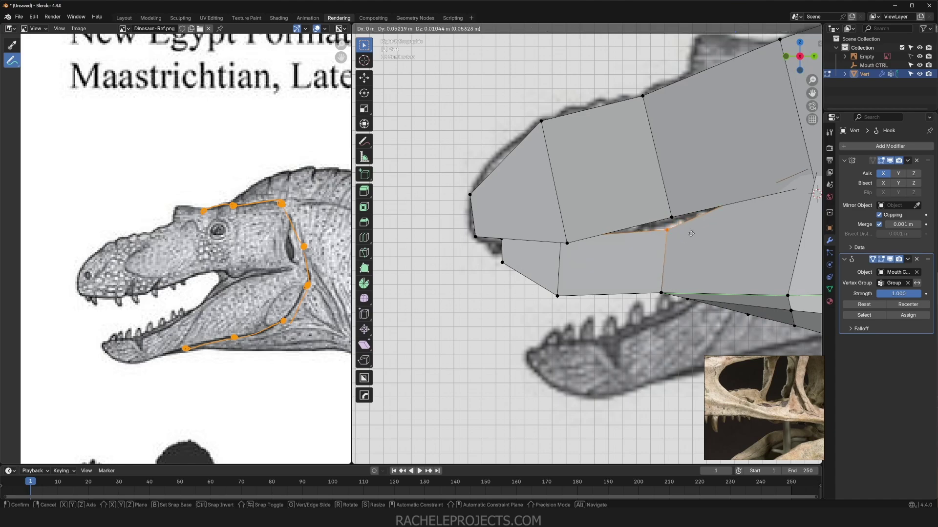
click(691, 221)
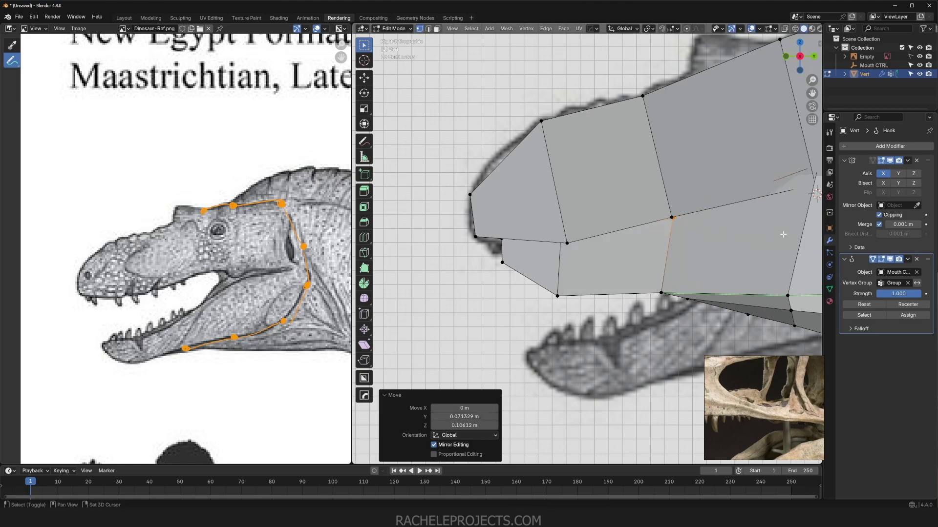
Step: Move the lower jaw's vertex at the mouth corner about 0.02 m along Y and -0.14 m along Z
shift+middle_drag(782, 235, 574, 271)
key(alt+z)
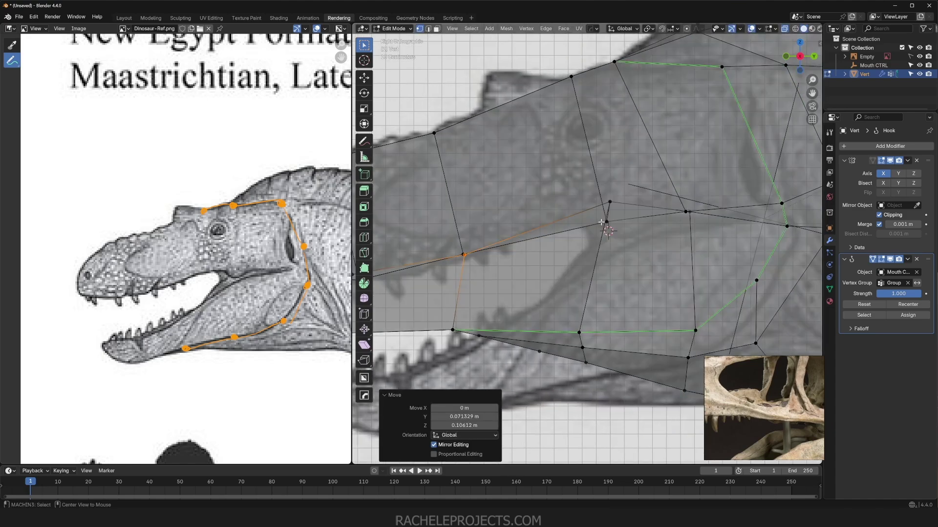
click(609, 201)
key(alt+z)
key(g)
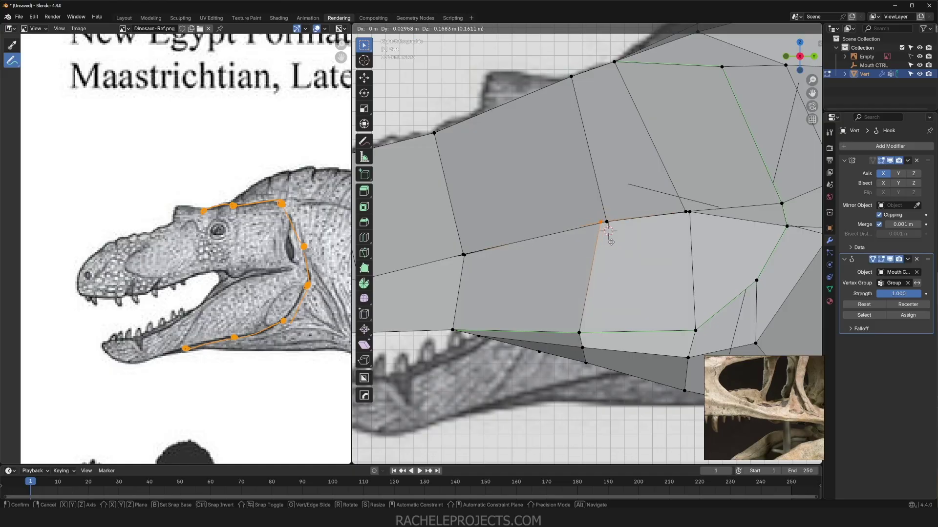
click(617, 243)
scroll(534, 243, down, 3)
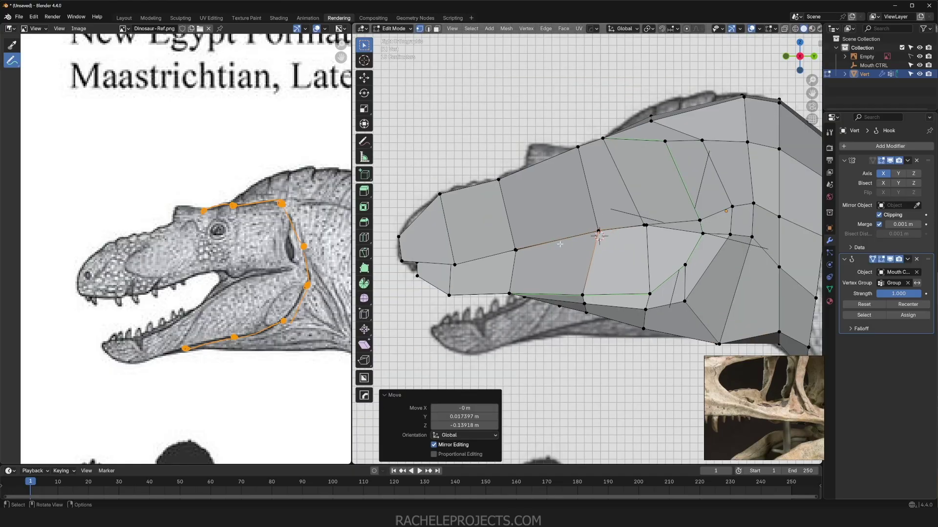
Step: Add a centred loop cut across the lower jaw ahead of the mouth corner and move its upper vertex inward and down
scroll(560, 244, up, 2)
key(ctrl+r)
click(550, 249)
right_click(528, 271)
middle_drag(526, 274, 566, 255)
click(573, 230)
key(g)
click(563, 246)
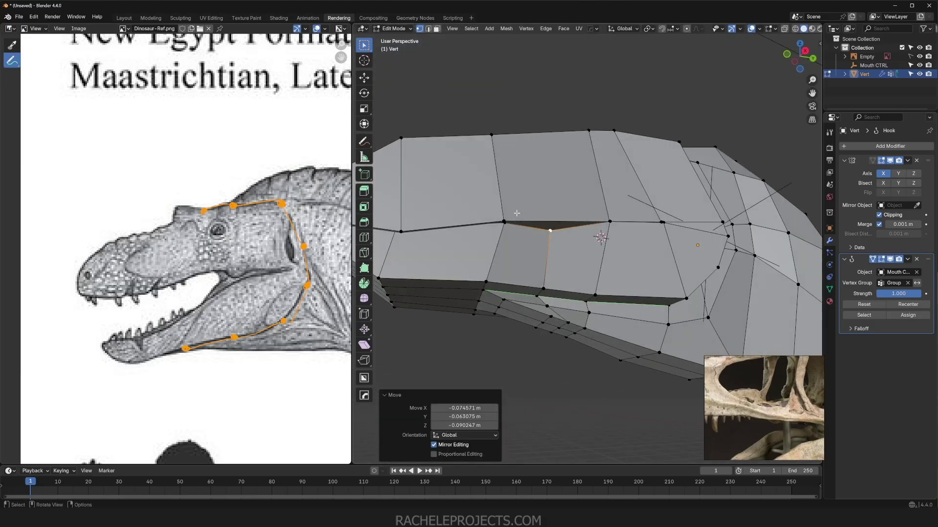
Step: Undo the closed-jaw loop cut and vertex moves, back through the Mouth CTRL rotation
scroll(545, 249, down, 6)
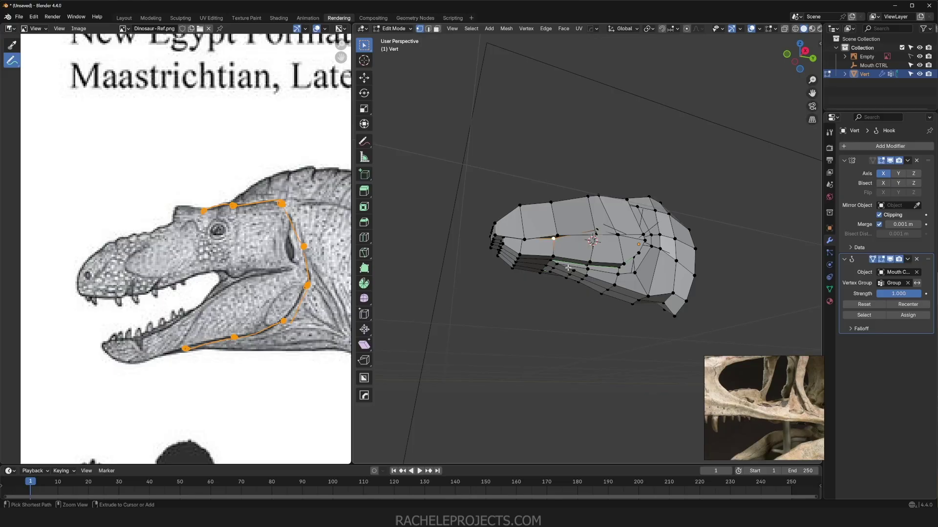
key(ctrl+z)
key(ctrl+z)
key(ctrl+z)
key(ctrl+z)
key(ctrl+z)
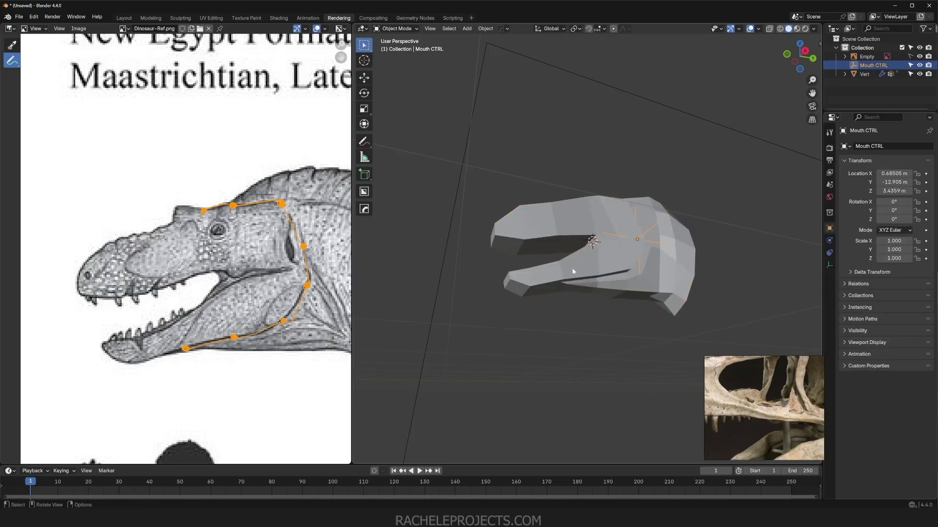
Step: Turn off the Hook modifier's display on the head mesh in the viewport and in Edit Mode, and collapse its settings
click(623, 204)
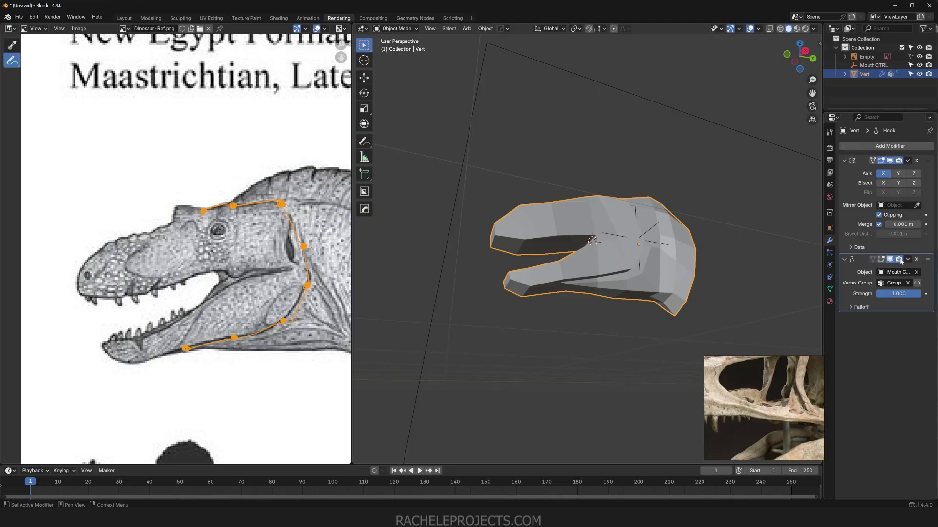
click(845, 259)
key(KP_3)
scroll(746, 210, up, 4)
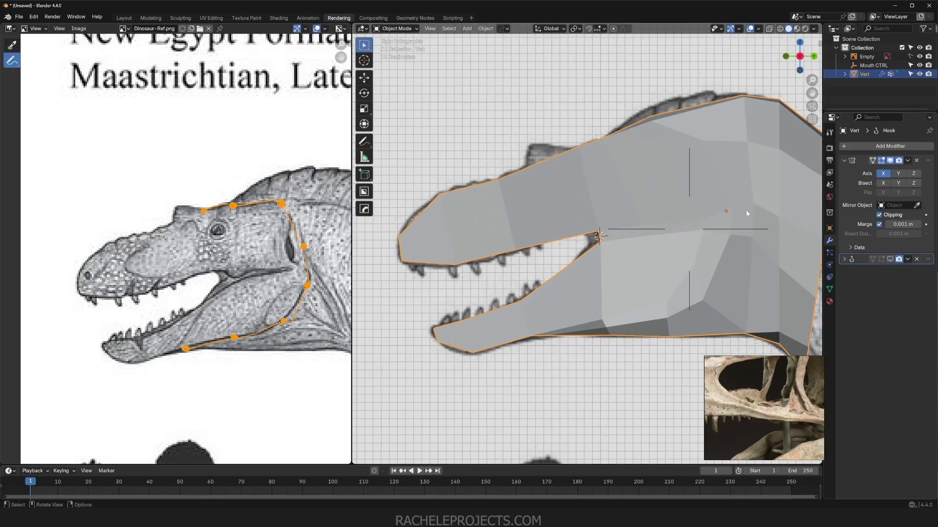
Step: Hide Mouth CTRL in the viewport and open the head mesh for editing around the snout and lower jaw
click(919, 65)
scroll(601, 288, up, 2)
key(Tab)
scroll(629, 250, up, 2)
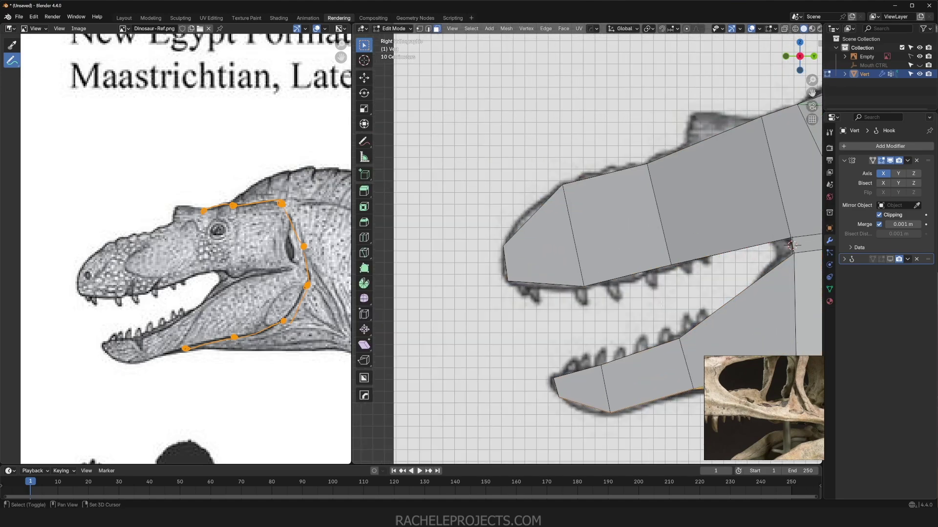
Step: Add a loop cut across the upper jaw just ahead of the eye, slid with a factor of 0.131
key(alt+z)
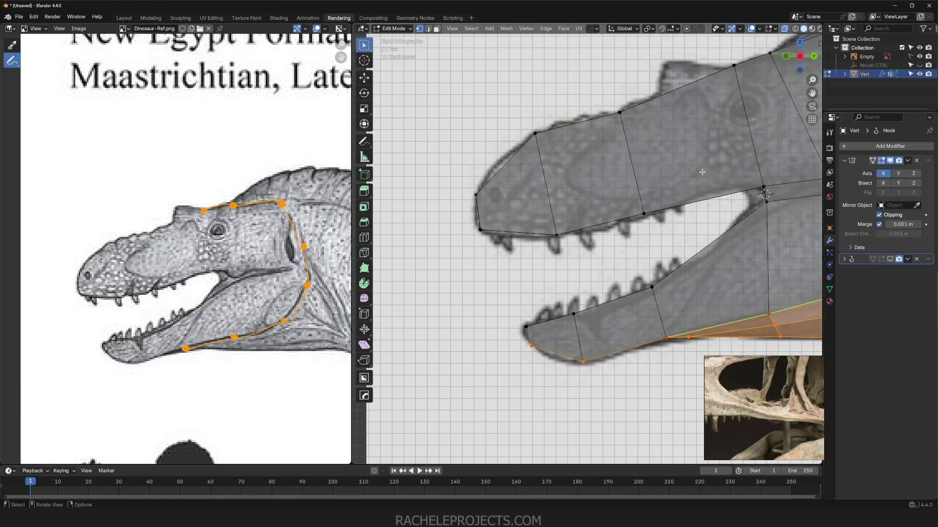
shift+middle_drag(701, 172, 566, 228)
key(ctrl+r)
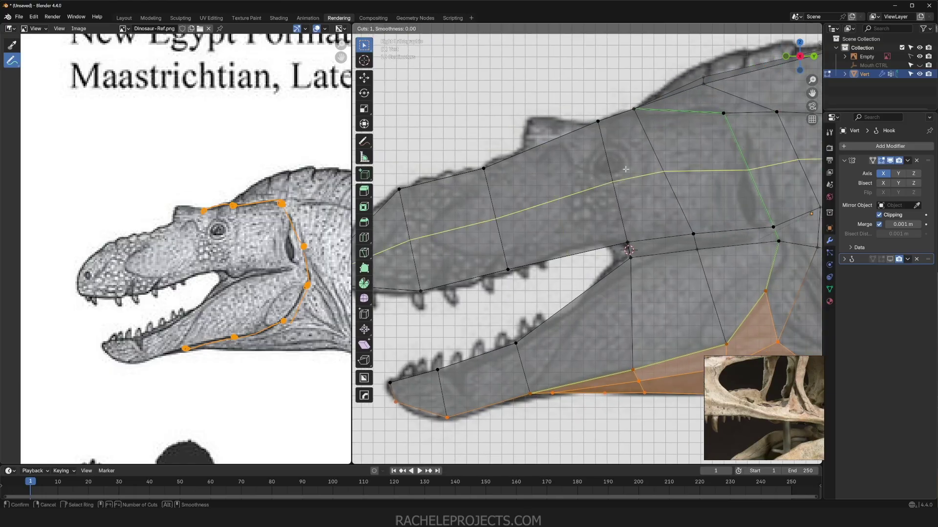
click(556, 146)
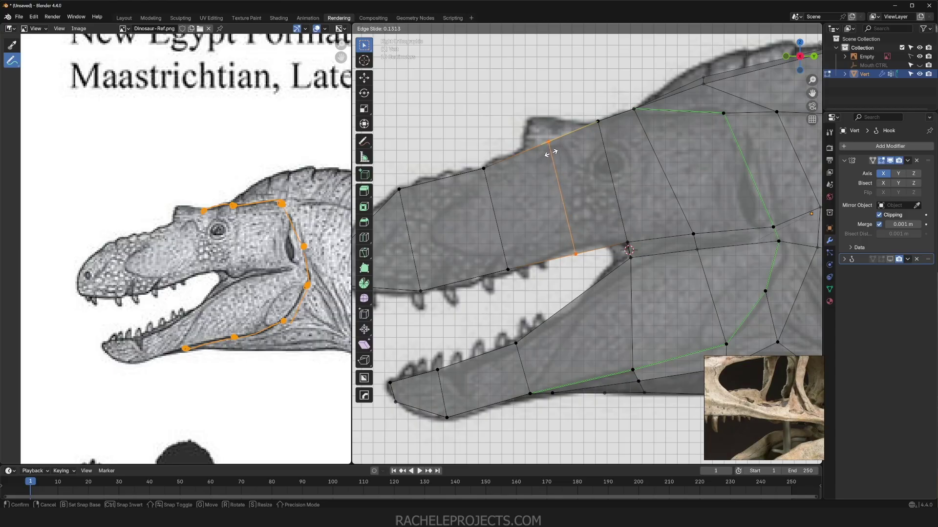
click(551, 152)
Step: Add a centred loop cut across the middle of the snout, between the two existing edge lines
shift+middle_drag(496, 213, 566, 182)
key(ctrl+r)
click(503, 159)
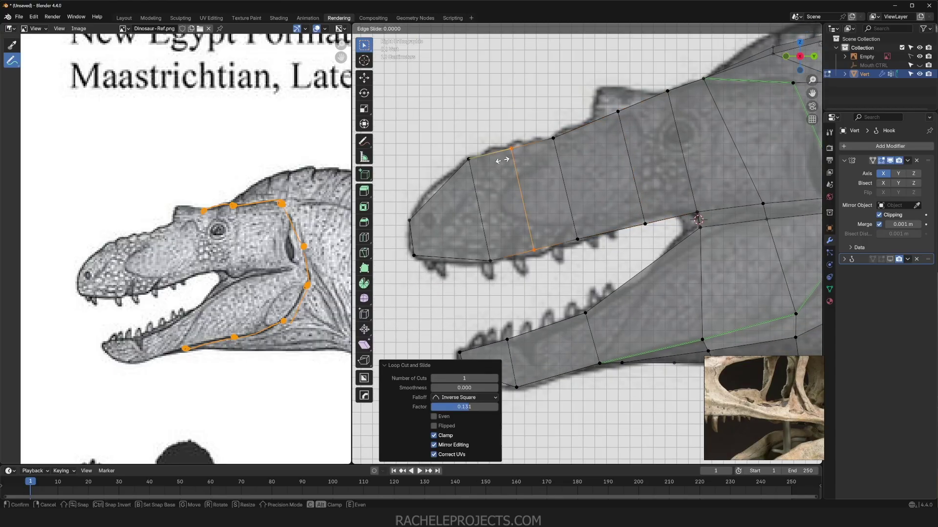
click(503, 160)
Step: Add loop cuts across the lower jaw and move the upper vertex ahead of the mouth corner onto the mouth outline
key(ctrl+r)
double_click(633, 308)
click(643, 271)
key(g)
shift+middle_drag(629, 289, 609, 194)
Step: Fit the newest snout cut to the reference, moving its lower vertex about 0.010 m in Y and -0.048 m in Z and raising its upper vertex
click(526, 232)
click(514, 156)
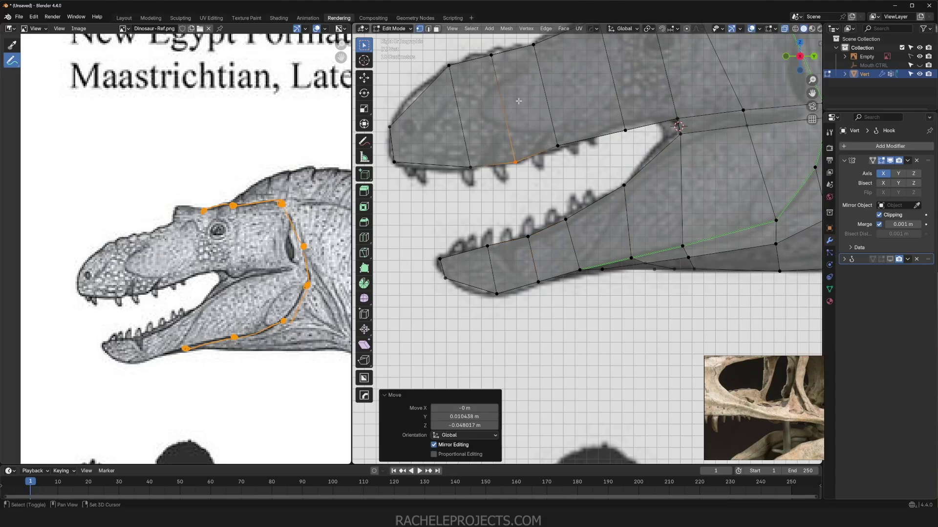
shift+middle_drag(518, 101, 519, 184)
drag(491, 138, 493, 140)
drag(449, 149, 493, 143)
right_click(493, 143)
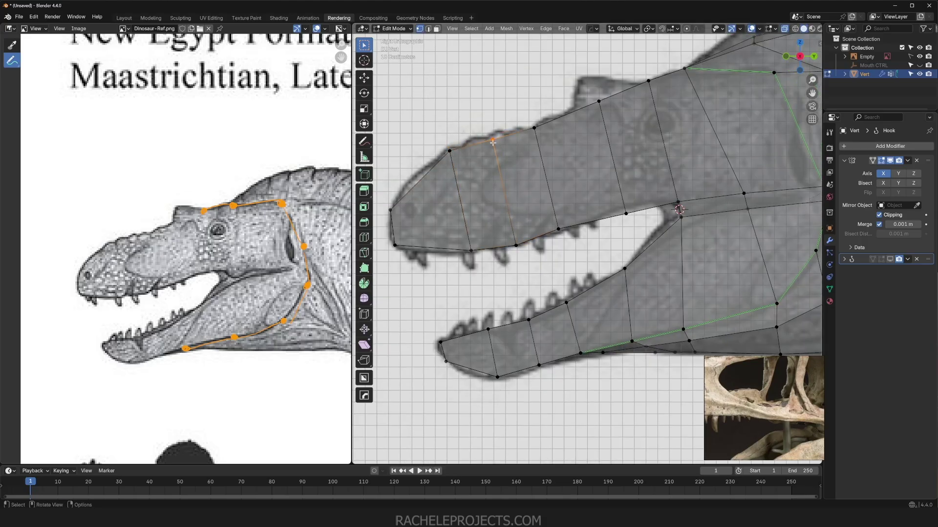
Step: Add a centred loop cut across the snout tip and move its upper vertex about -0.021 m in Y and 0.045 m in Z
scroll(492, 143, up, 2)
scroll(493, 226, down, 4)
key(ctrl+r)
click(474, 205)
right_click(473, 205)
click(471, 200)
drag(471, 200, 469, 196)
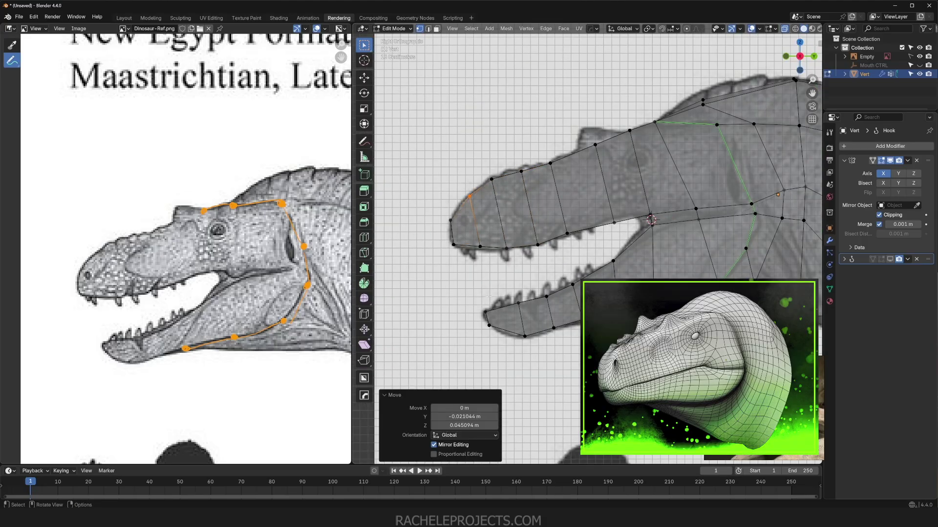
Step: Add two evenly spaced loop cuts lengthwise along the side of the upper jaw and head
middle_drag(489, 296, 639, 255)
key(ctrl+r)
scroll(619, 201, up, 1)
click(620, 201)
right_click(619, 201)
Step: Add two evenly spaced loop cuts lengthwise along the side of the lower jaw
key(ctrl+r)
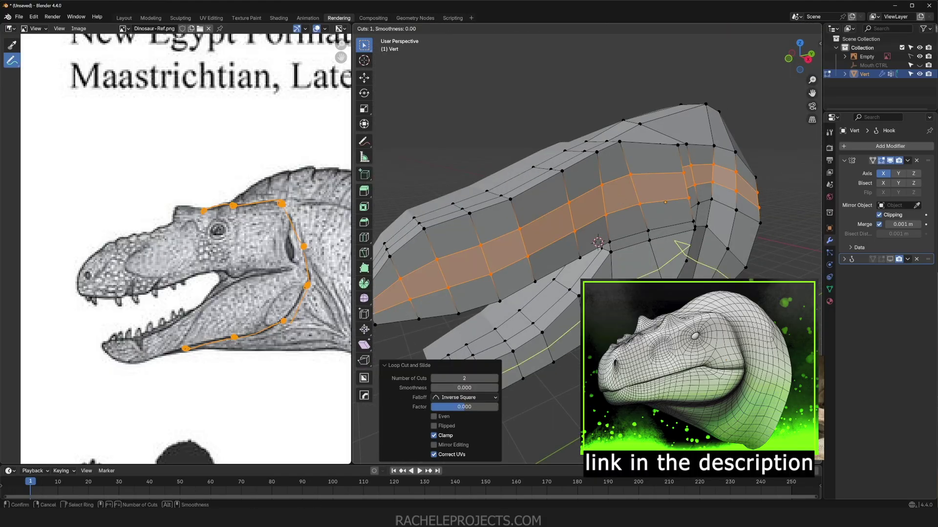
scroll(548, 337, up, 1)
click(548, 337)
right_click(548, 337)
scroll(548, 322, down, 4)
Step: Select the edge loop around the open rear end of the neck
middle_drag(549, 307, 510, 303)
scroll(518, 300, down, 4)
scroll(523, 205, up, 6)
click(667, 195)
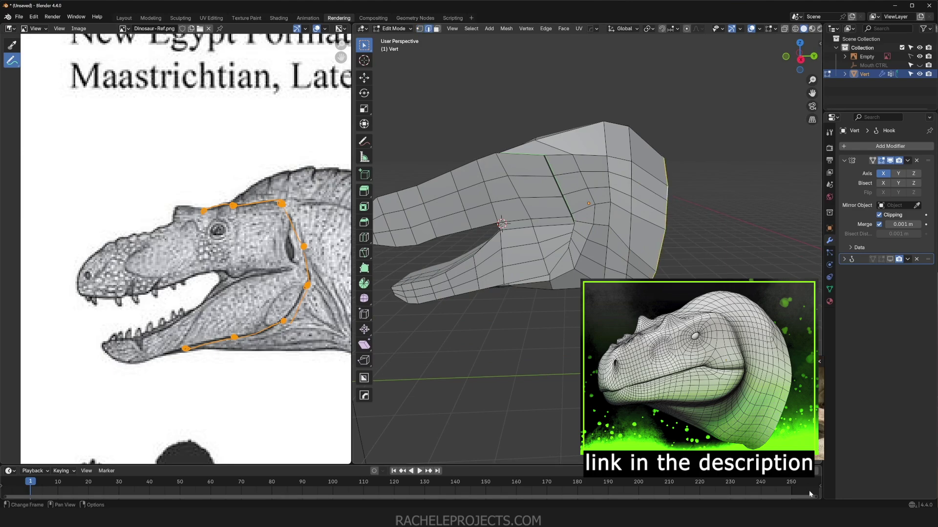
Step: Show scene statistics, scene duration and system memory in the status bar
right_click(807, 504)
click(807, 467)
right_click(846, 503)
click(845, 476)
right_click(845, 503)
click(845, 458)
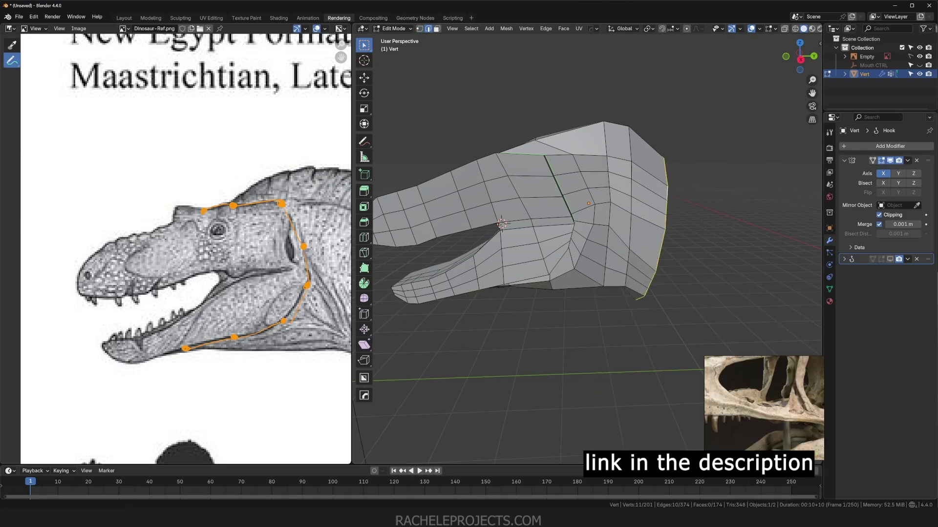
Step: In the right side view, dissolve the upper edge between the last two neck loops and reselect the rear neck edge loop
middle_drag(610, 293, 654, 302)
key(KP_3)
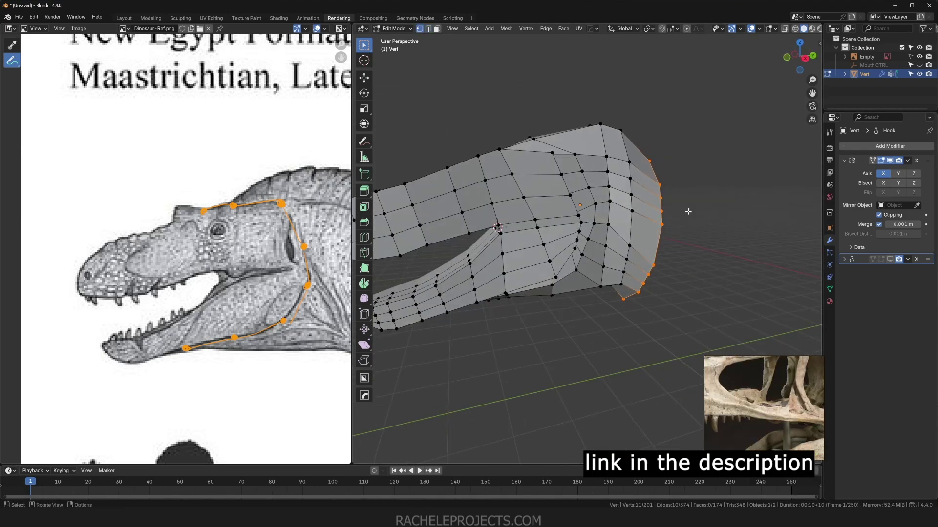
key(KP_Decimal)
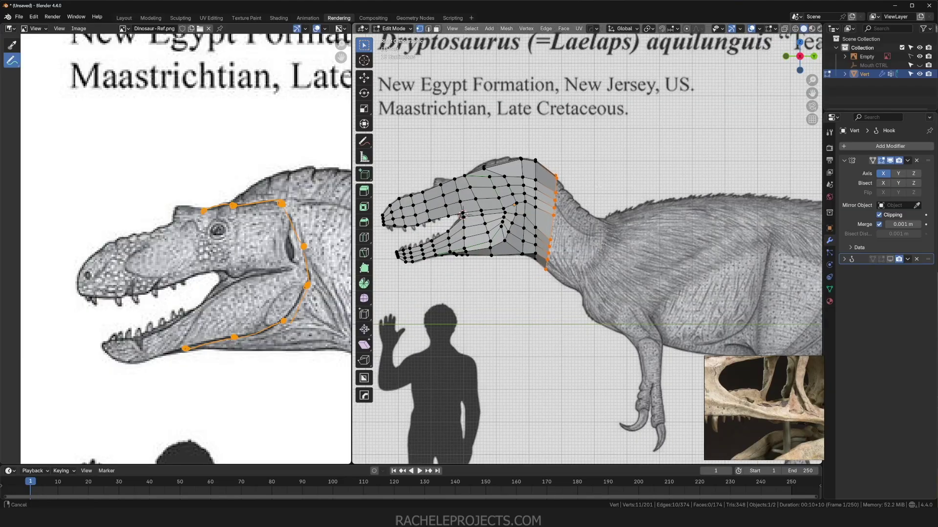
click(544, 161)
key(x)
click(543, 197)
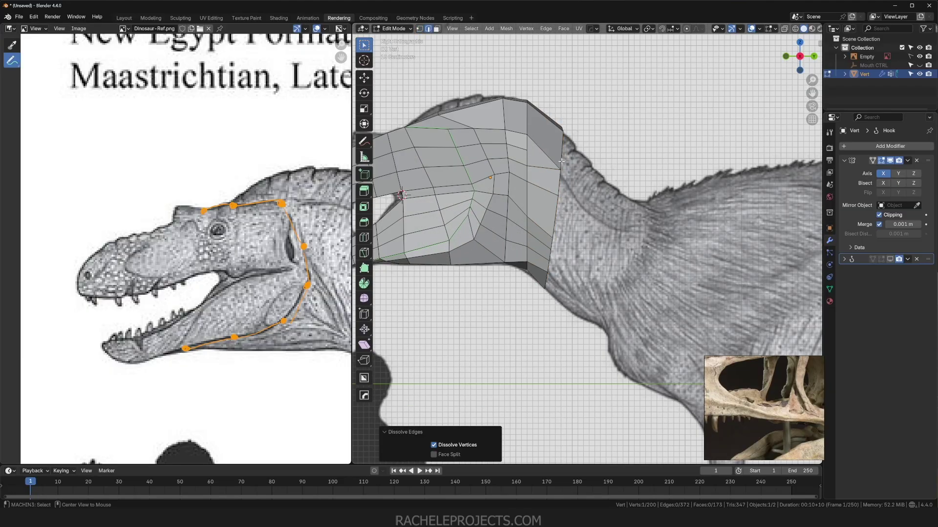
alt+click(561, 152)
scroll(560, 152, down, 3)
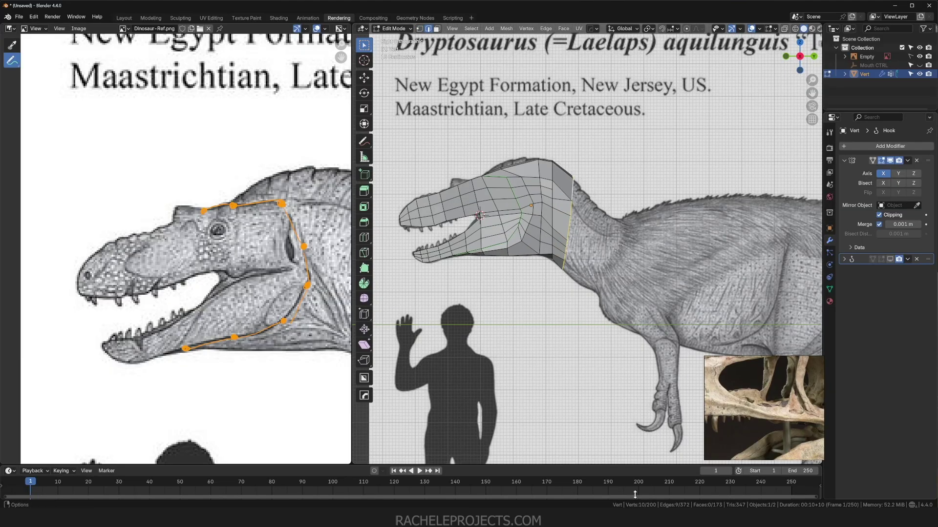
Step: Knife-cut a new edge across the enlarged face on the upper neck, out to the rear border
key(k)
click(552, 180)
click(572, 192)
key(Return)
Step: Slide the mid-neck vertex upward along its edge with factor 0.410 and the rear border vertex upward with factor 0.556
scroll(571, 192, up, 4)
key(1)
click(557, 142)
scroll(579, 224, down, 1)
click(527, 216)
key(g)
key(g)
click(527, 202)
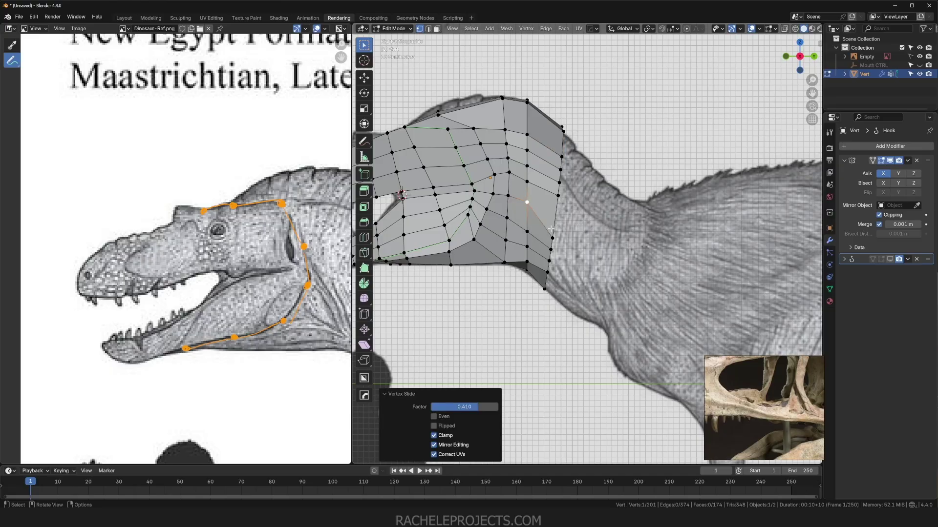
click(552, 238)
key(g)
key(g)
click(555, 214)
Step: Select the block of faces covering the eye area on the side of the head
shift+middle_drag(442, 219, 682, 261)
scroll(682, 261, up, 2)
key(alt+z)
scroll(593, 252, up, 4)
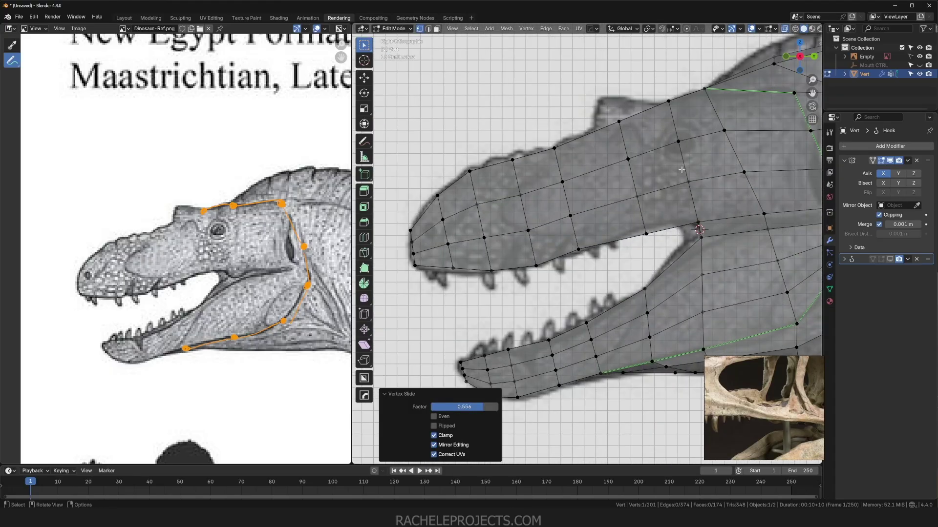
scroll(594, 251, down, 2)
key(3)
click(606, 182)
scroll(598, 228, down, 2)
key(alt+z)
middle_drag(599, 227, 571, 220)
shift+click(588, 212)
shift+click(587, 233)
shift+click(607, 220)
Step: Add a loop cut lengthwise through the upper row of faces on the head side, crossing the eye area
key(ctrl+r)
click(597, 201)
click(599, 215)
Step: Select the four faces surrounding the eye and inset them in the right side view over the reference eye
key(3)
click(606, 222)
shift+click(606, 201)
shift+click(586, 227)
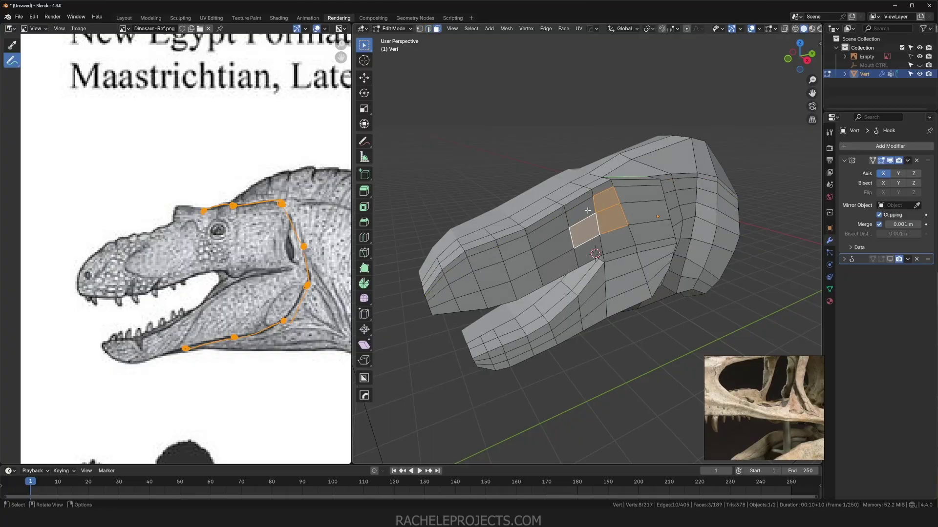
shift+click(583, 209)
key(KP_3)
key(alt+z)
scroll(586, 235, up, 4)
key(i)
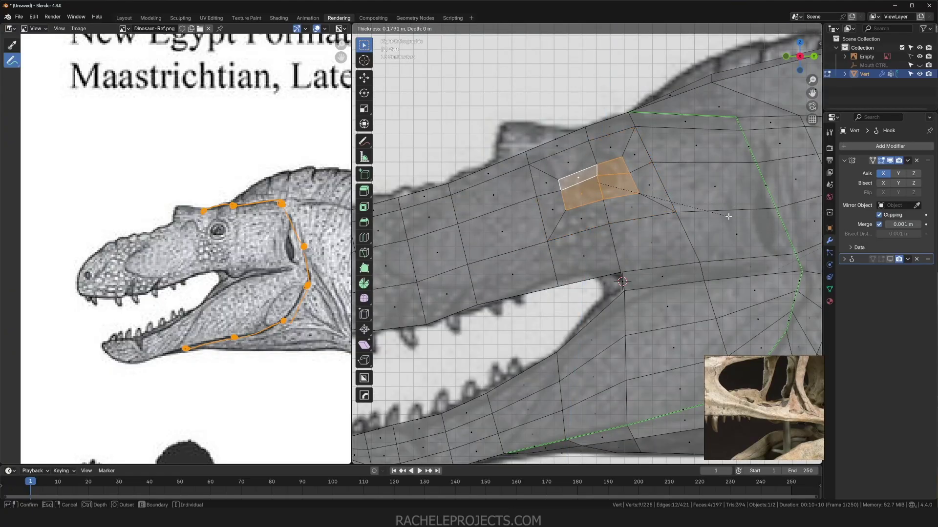
click(605, 293)
Step: Reshape the inset eye faces into a circle, scale it to the reference eye and move it about 0.031 m in Y and Z
key(q)
click(603, 315)
key(s)
click(690, 216)
key(r)
click(625, 182)
Step: Add two evenly spaced loop cuts in the ring of faces around the eye circle and select one inner eye face
key(ctrl+r)
scroll(630, 177, up, 1)
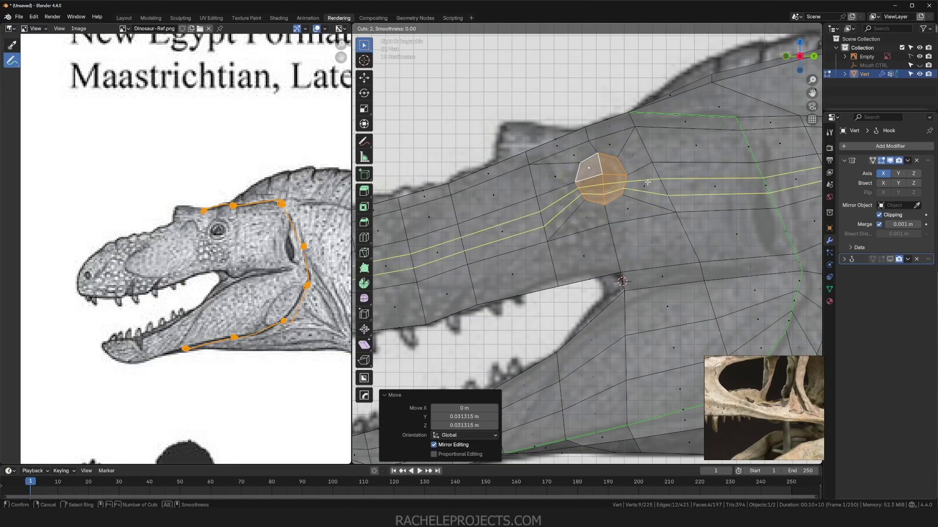
scroll(592, 213, up, 1)
click(592, 213)
right_click(593, 213)
scroll(593, 213, down, 3)
click(593, 213)
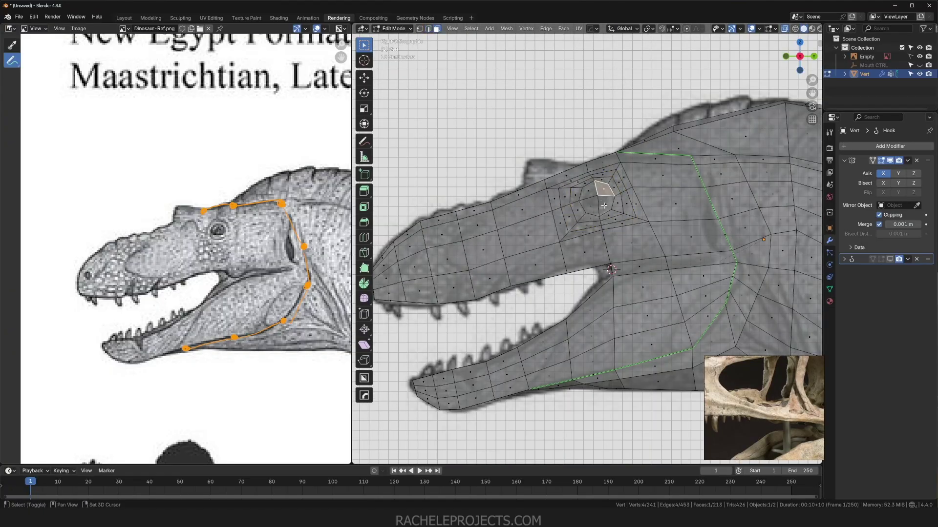